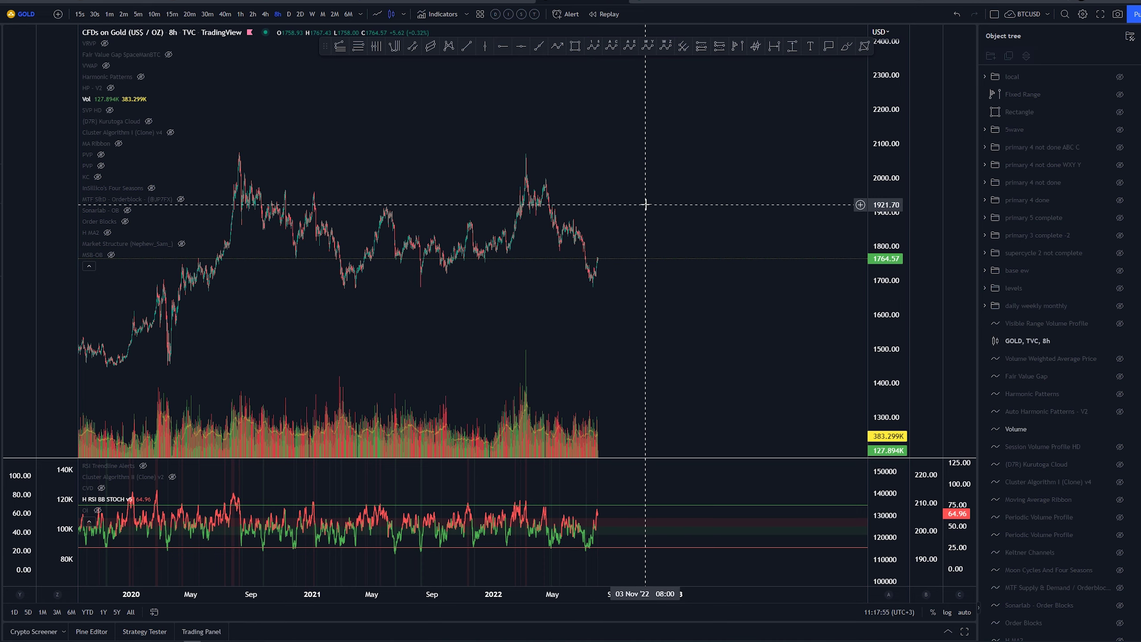
Step: Show the "primary 3 complete -2" drawing group on the 8-hour gold chart
{"action": "scroll", "coordinate": [674, 216], "scroll_direction": "up", "scroll_amount": 3}
{"action": "scroll", "coordinate": [666, 218], "scroll_direction": "down", "scroll_amount": 2}
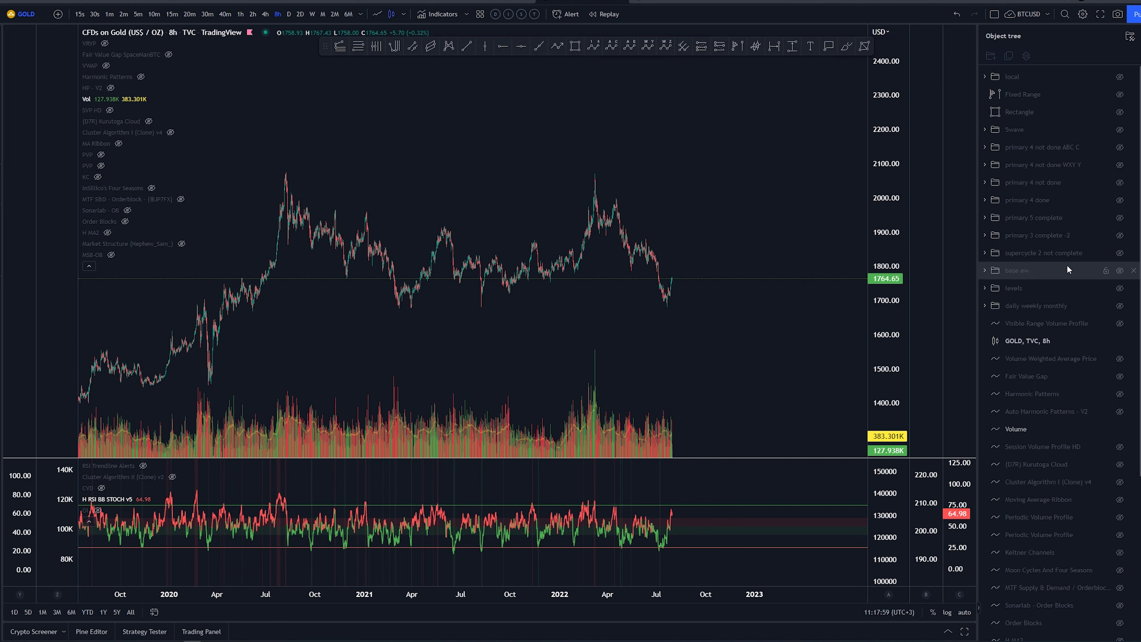
{"action": "left_click", "coordinate": [1119, 236]}
{"action": "left_click_drag", "start_coordinate": [736, 140], "coordinate": [705, 144]}
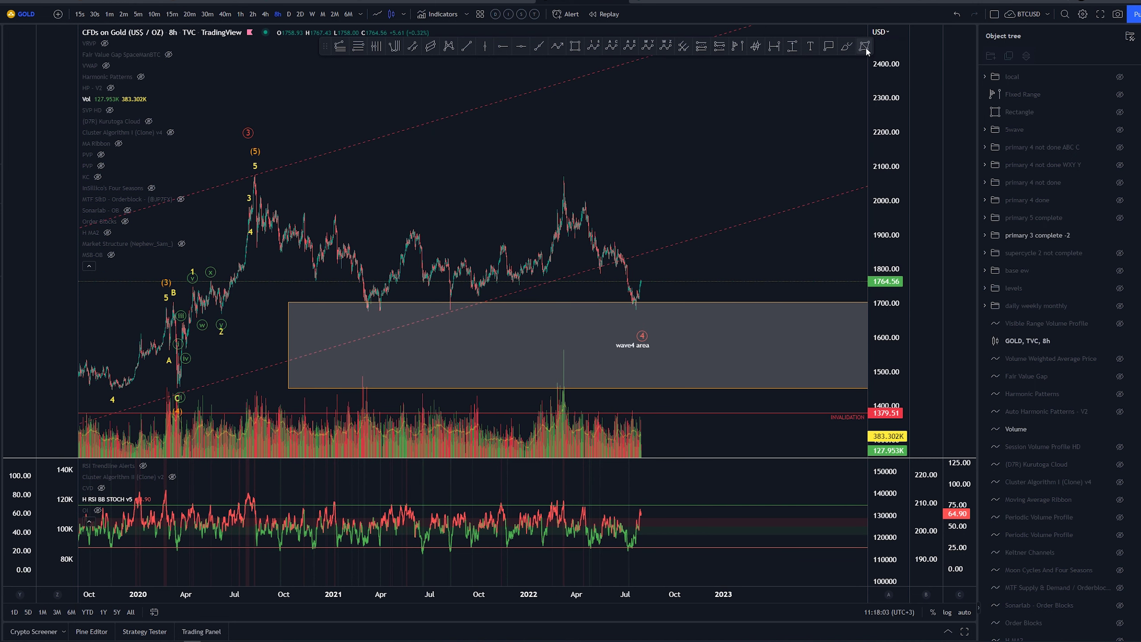
Step: Mark the wave 3 top, the path to the 2022 peak and the wave 4 label with Brush strokes, undoing each one
{"action": "left_click", "coordinate": [847, 46]}
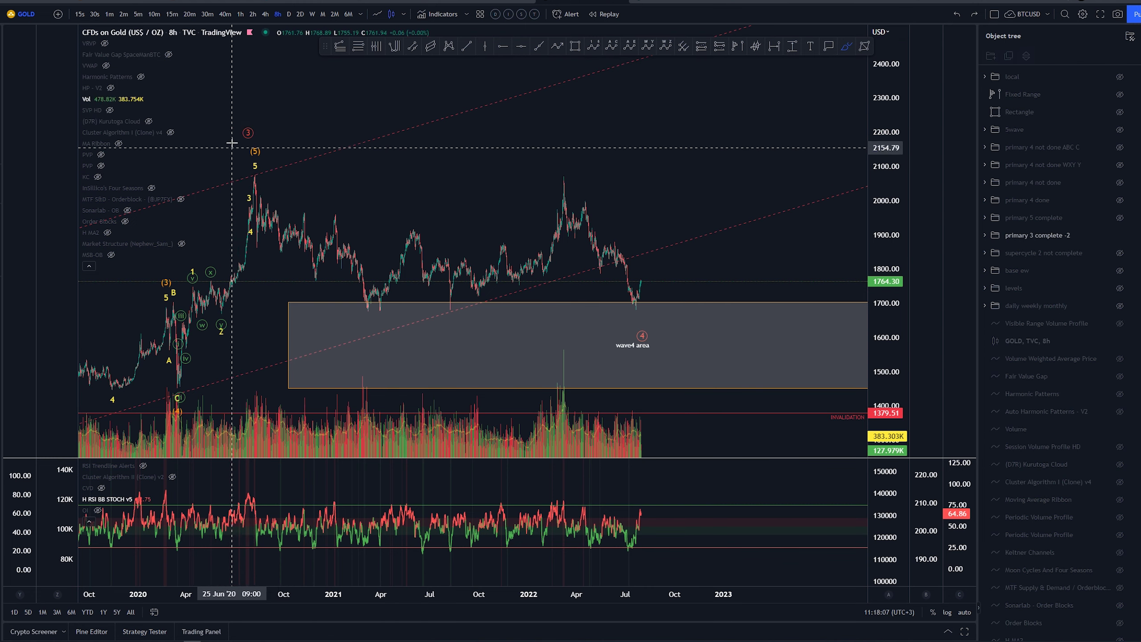
{"action": "mouse_move", "coordinate": [242, 116]}
{"action": "left_mouse_down"}
{"action": "mouse_move", "coordinate": [236, 151]}
{"action": "mouse_move", "coordinate": [228, 127]}
{"action": "left_mouse_up"}
{"action": "key", "text": "ctrl+z"}
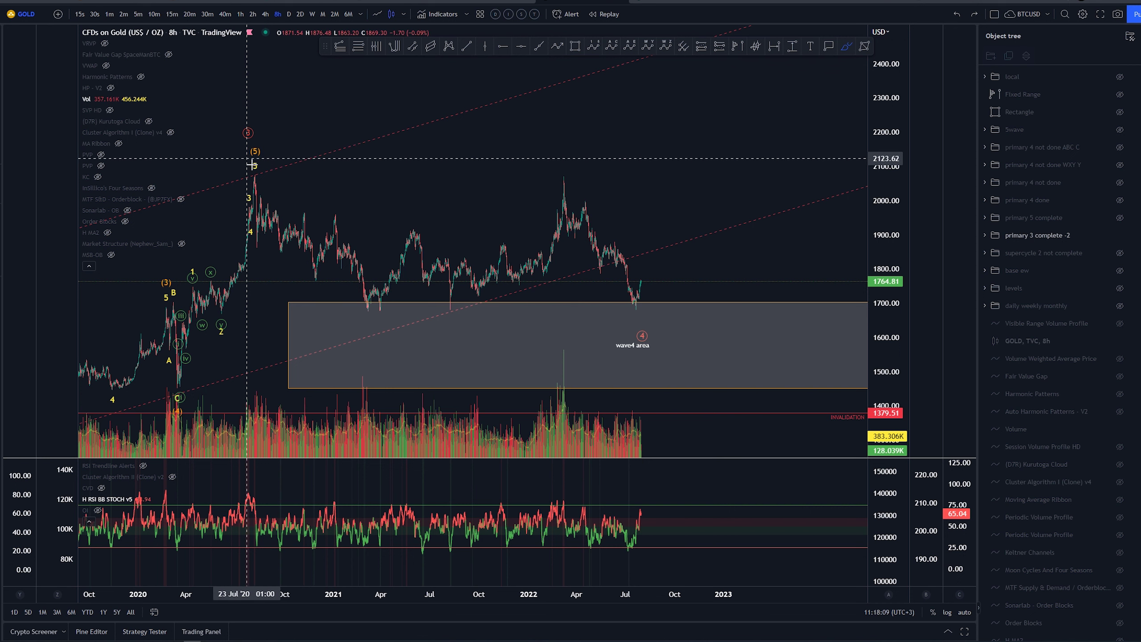
{"action": "left_click_drag", "start_coordinate": [252, 165], "coordinate": [555, 186]}
{"action": "key", "text": "ctrl+z"}
{"action": "mouse_move", "coordinate": [649, 312]}
{"action": "left_mouse_down"}
{"action": "mouse_move", "coordinate": [629, 317]}
{"action": "mouse_move", "coordinate": [672, 325]}
{"action": "left_mouse_up"}
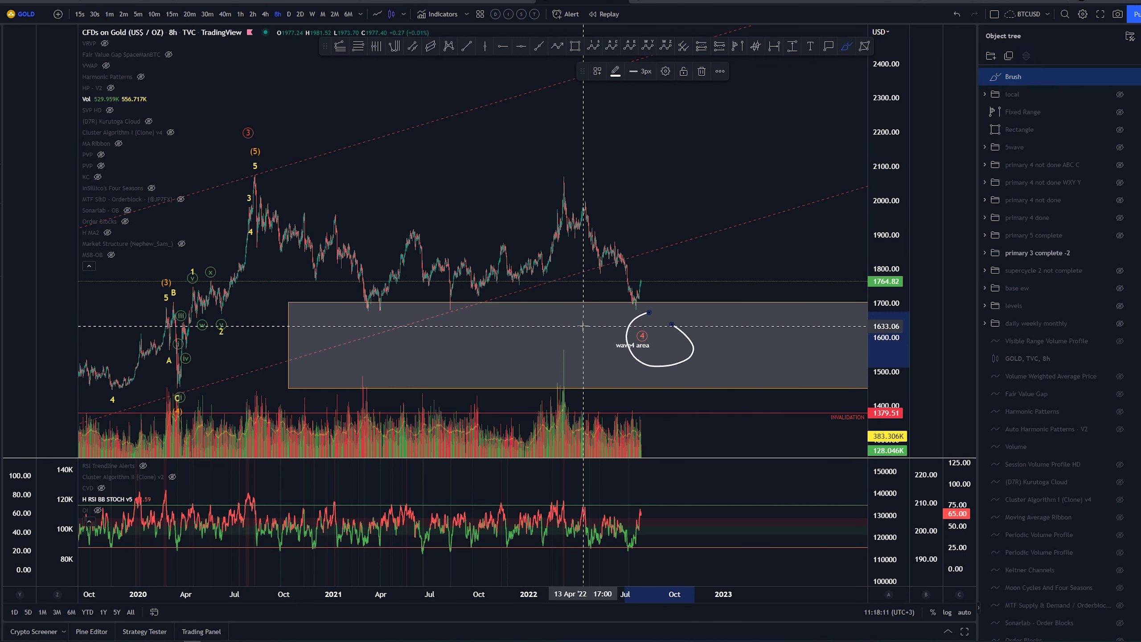
{"action": "key", "text": "ctrl+z"}
Step: Hide the "primary 3 complete -2" group and show the "primary 4 done" wave count instead
{"action": "left_click", "coordinate": [1118, 235]}
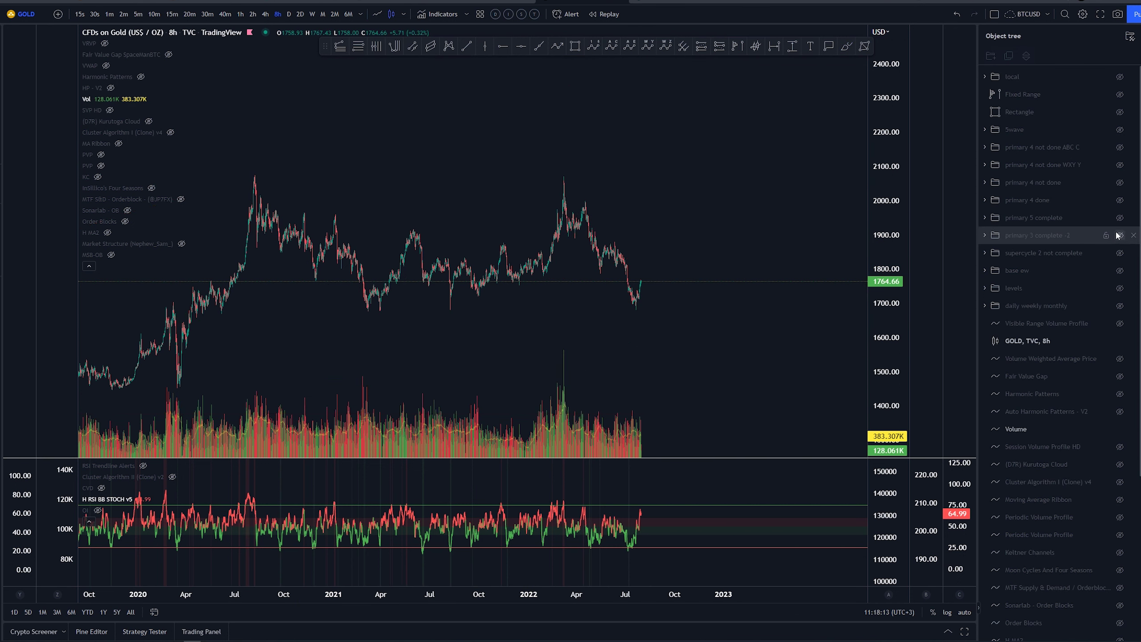
{"action": "left_click", "coordinate": [1120, 200]}
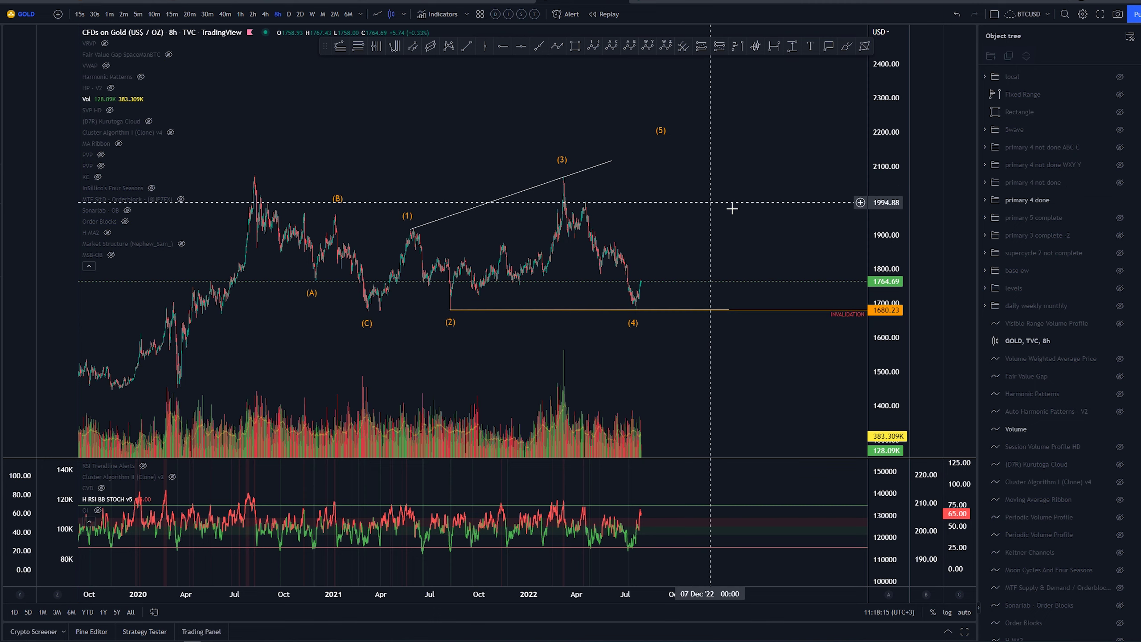
Step: Mark the 2020 top and the (C) low and trace the rise past (5) with the Brush, undoing the strokes
{"action": "left_click_drag", "start_coordinate": [374, 305], "coordinate": [361, 299]}
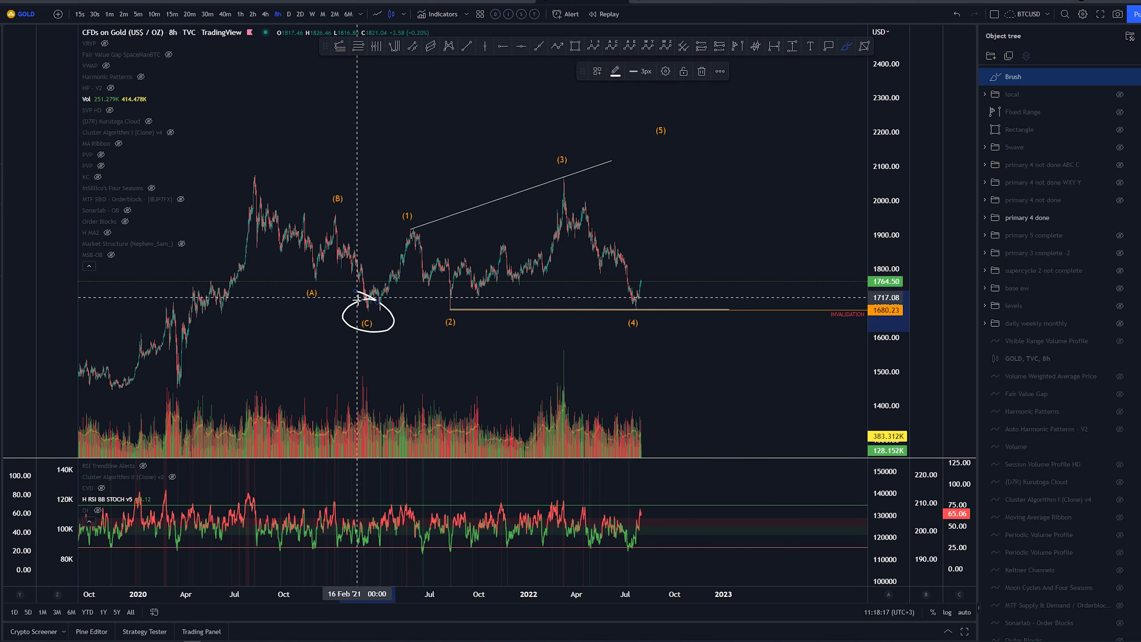
{"action": "key", "text": "ctrl+z"}
{"action": "mouse_move", "coordinate": [241, 139]}
{"action": "left_mouse_down"}
{"action": "mouse_move", "coordinate": [256, 143]}
{"action": "mouse_move", "coordinate": [246, 159]}
{"action": "left_mouse_up"}
{"action": "left_click_drag", "start_coordinate": [356, 334], "coordinate": [370, 366]}
{"action": "key", "text": "ctrl+z"}
{"action": "key", "text": "ctrl+z"}
{"action": "mouse_move", "coordinate": [369, 320]}
{"action": "left_mouse_down"}
{"action": "mouse_move", "coordinate": [457, 302]}
{"action": "mouse_move", "coordinate": [591, 245]}
{"action": "mouse_move", "coordinate": [628, 309]}
{"action": "mouse_move", "coordinate": [693, 57]}
{"action": "left_mouse_up"}
{"action": "key", "text": "ctrl+z"}
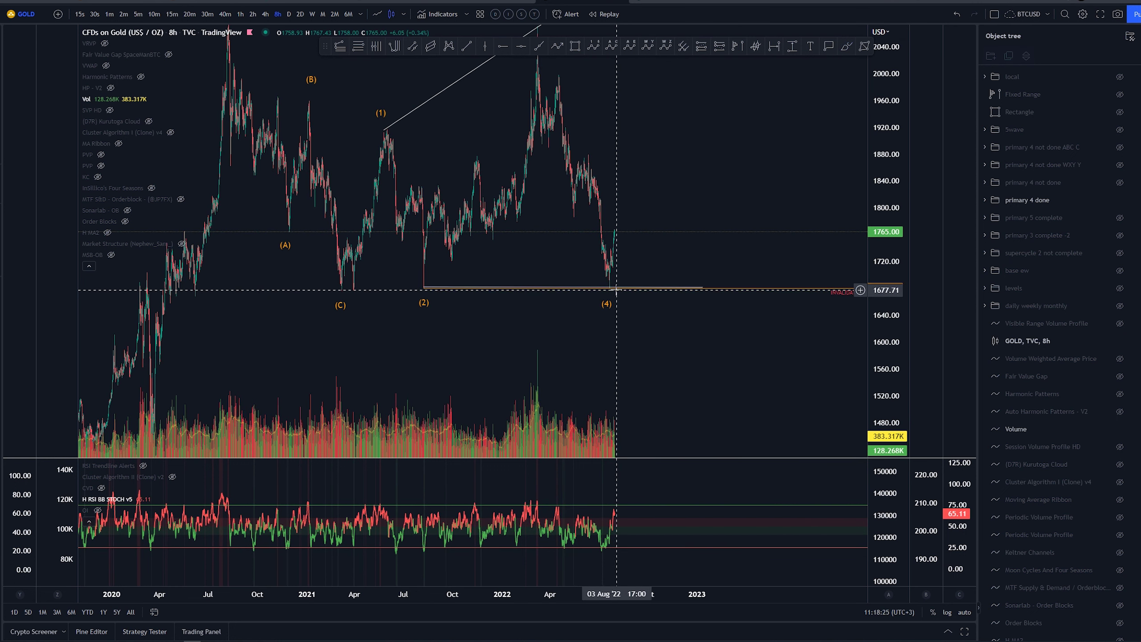
Step: Inspect the invalidation line at the (2) and (4) lows, and replace the "primary 4 done" count with "primary 4 not done"
{"action": "left_click", "coordinate": [611, 293]}
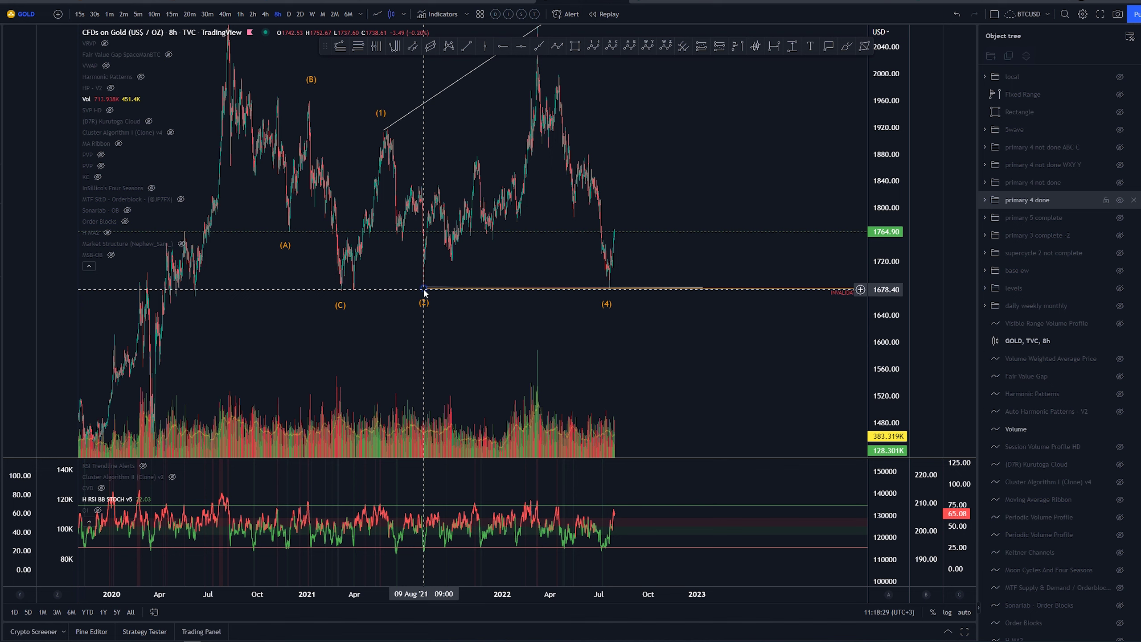
{"action": "left_click_drag", "start_coordinate": [850, 186], "coordinate": [817, 262]}
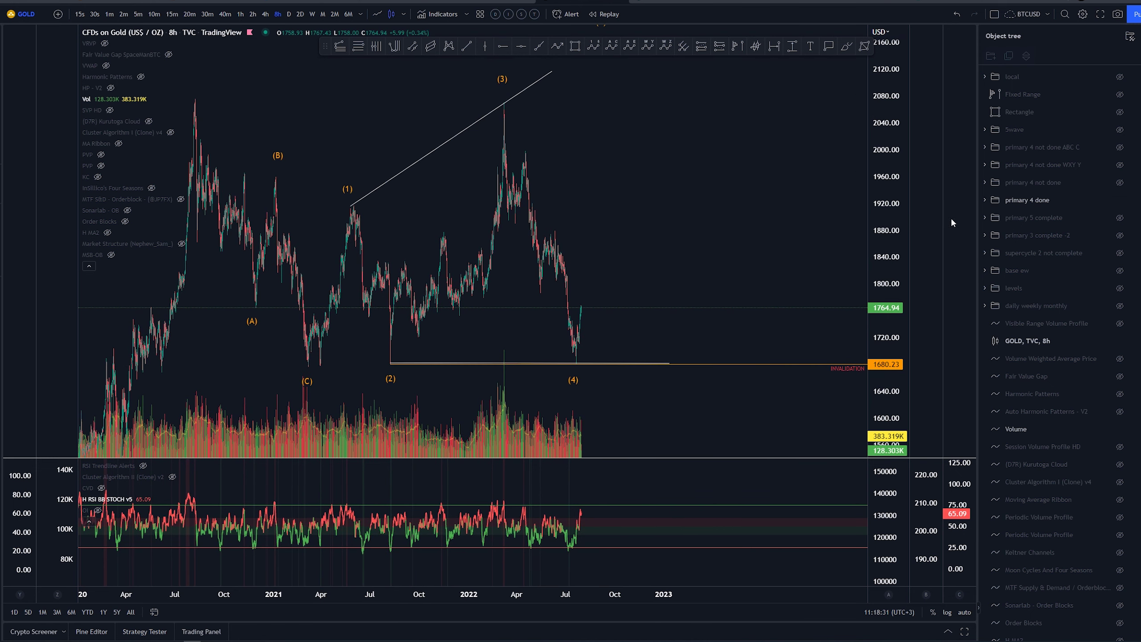
{"action": "left_click", "coordinate": [1119, 201]}
{"action": "left_click", "coordinate": [1121, 182]}
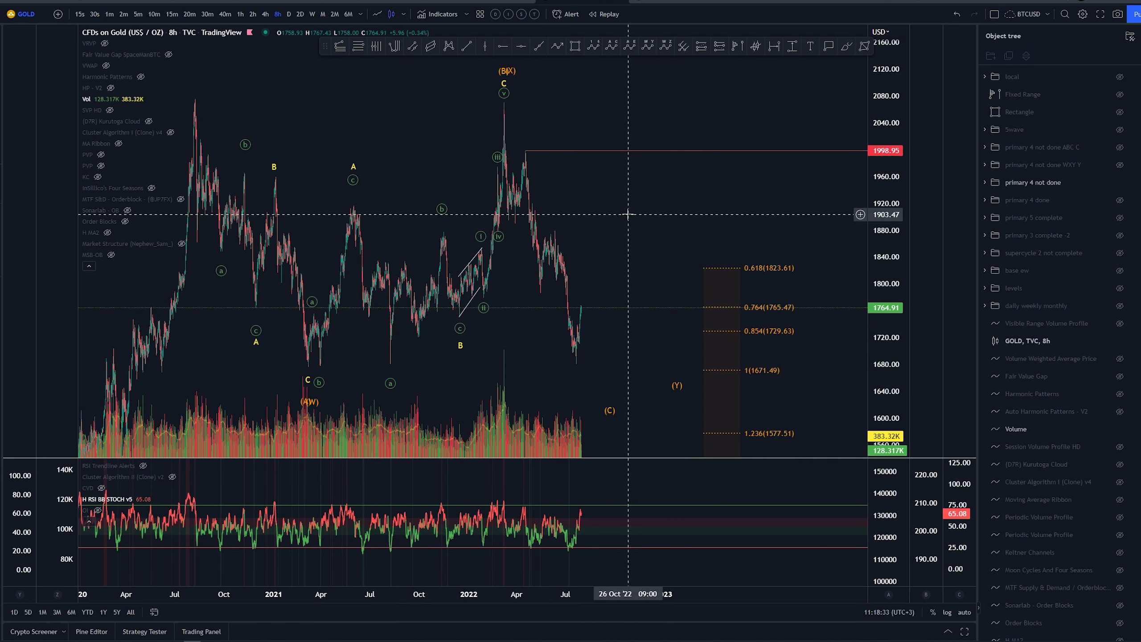
Step: Switch the chart back from the "primary 4 not done" group to the "primary 4 done" group
{"action": "left_click", "coordinate": [1120, 182]}
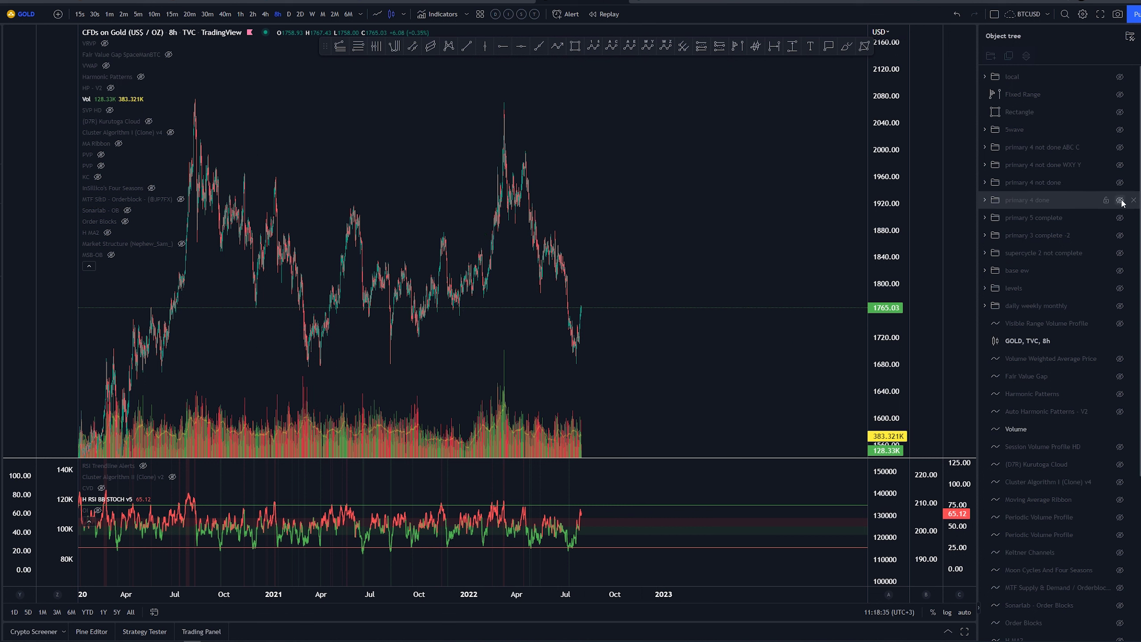
{"action": "left_click", "coordinate": [1121, 200]}
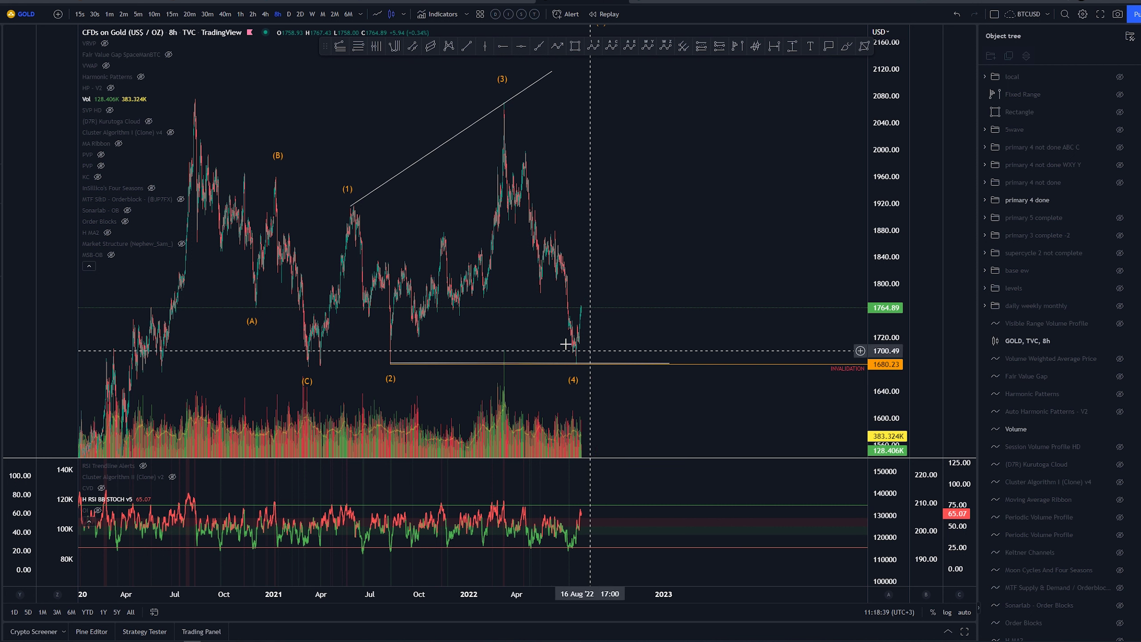
{"action": "left_click", "coordinate": [1121, 201]}
{"action": "left_click", "coordinate": [1122, 202]}
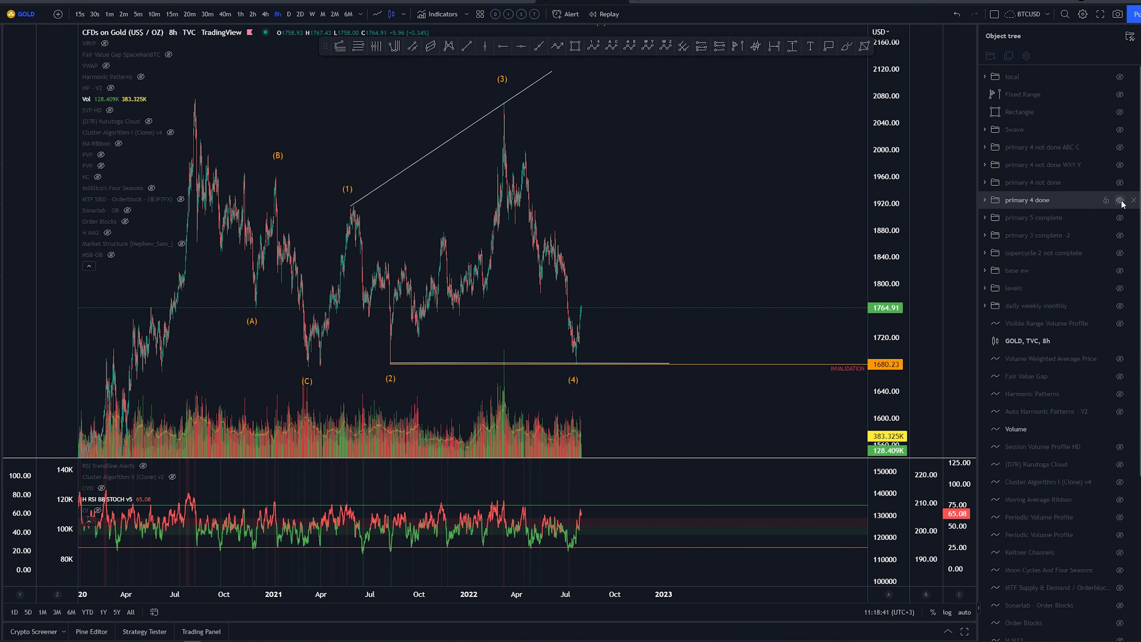
Step: Hide the "primary 4 done" group and show "primary 4 not done" with its labels and Fibonacci targets in view
{"action": "left_click", "coordinate": [1121, 202]}
{"action": "left_click", "coordinate": [1120, 182]}
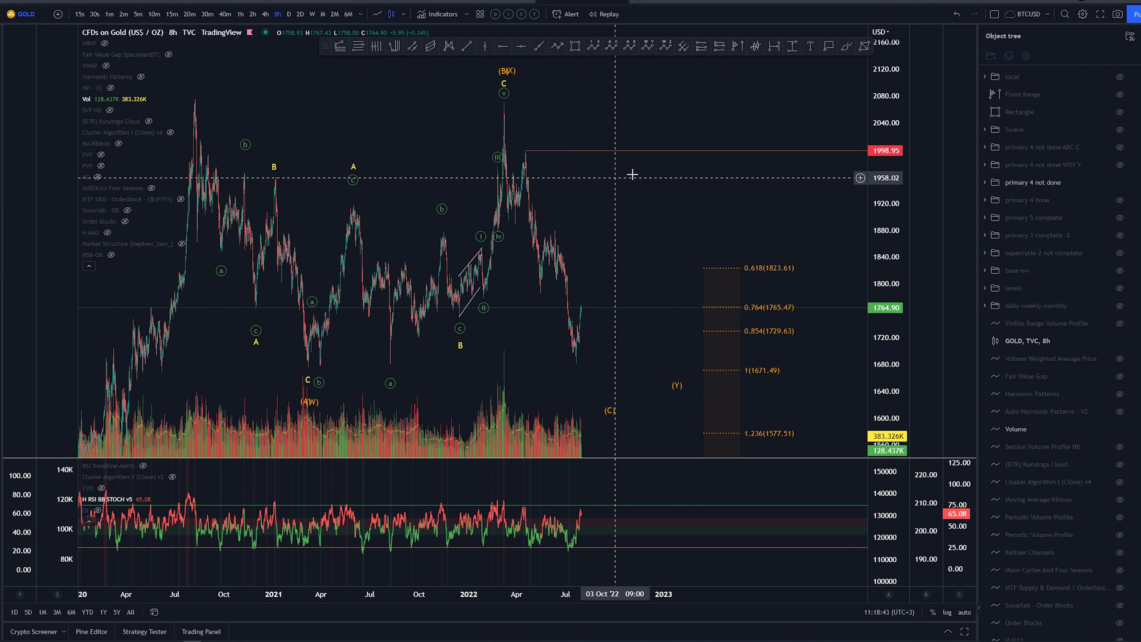
{"action": "left_click_drag", "start_coordinate": [759, 166], "coordinate": [879, 233]}
{"action": "scroll", "coordinate": [738, 202], "scroll_direction": "up", "scroll_amount": 2}
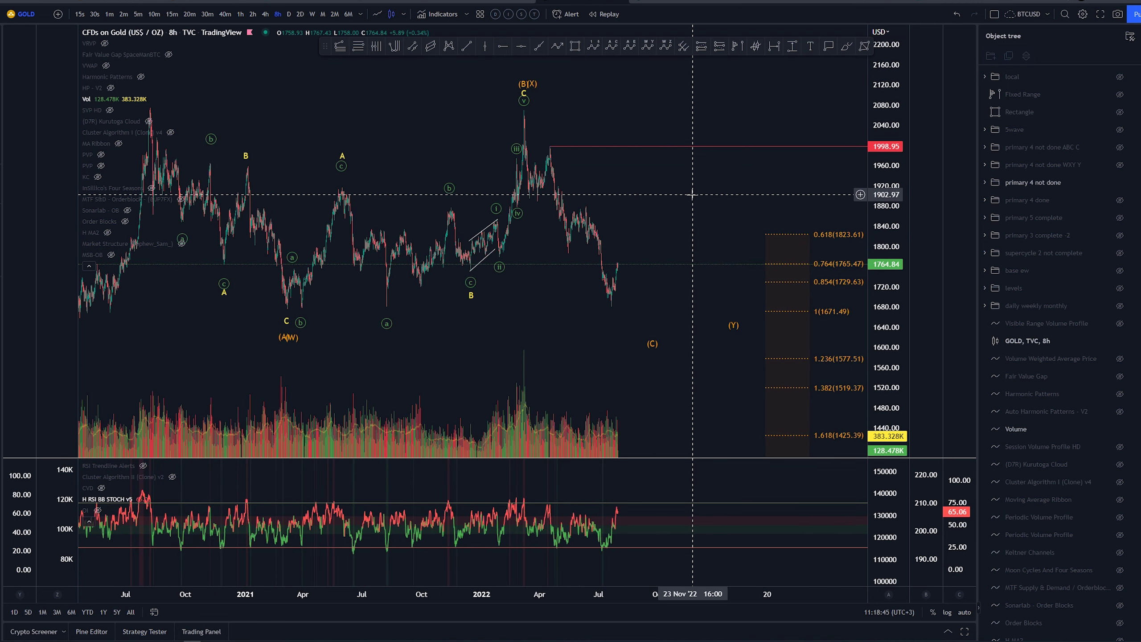
{"action": "scroll", "coordinate": [719, 198], "scroll_direction": "down", "scroll_amount": 2}
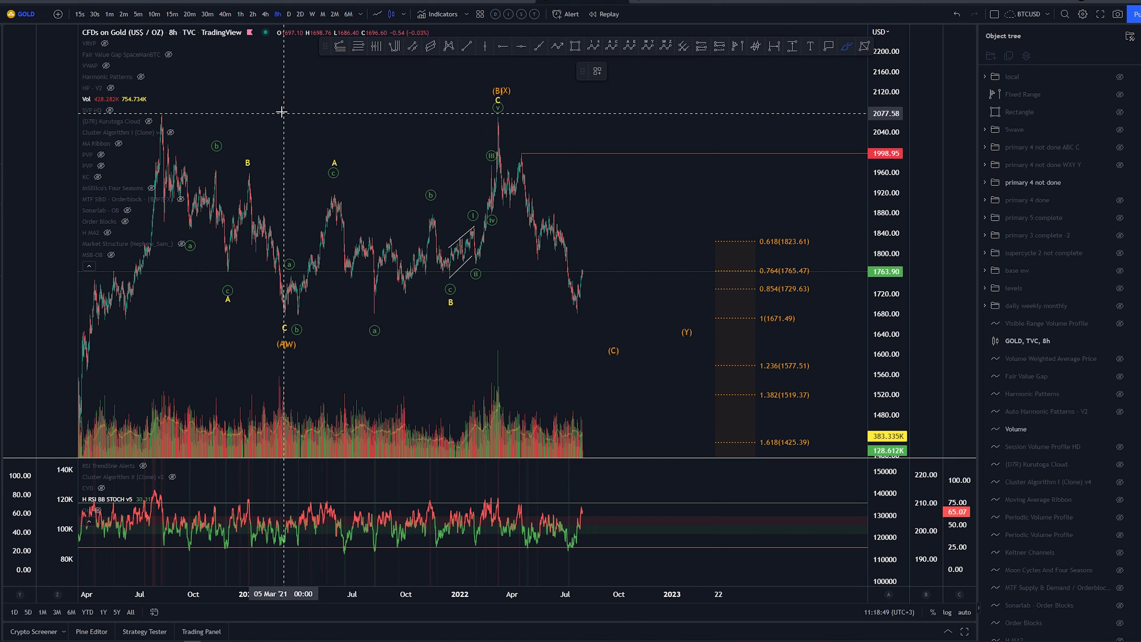
Step: Trace the correction from the 2020 top with the Brush, including its path to the (B)/(X) peak, and undo the strokes
{"action": "left_click_drag", "start_coordinate": [340, 99], "coordinate": [377, 95]}
{"action": "left_click", "coordinate": [846, 46]}
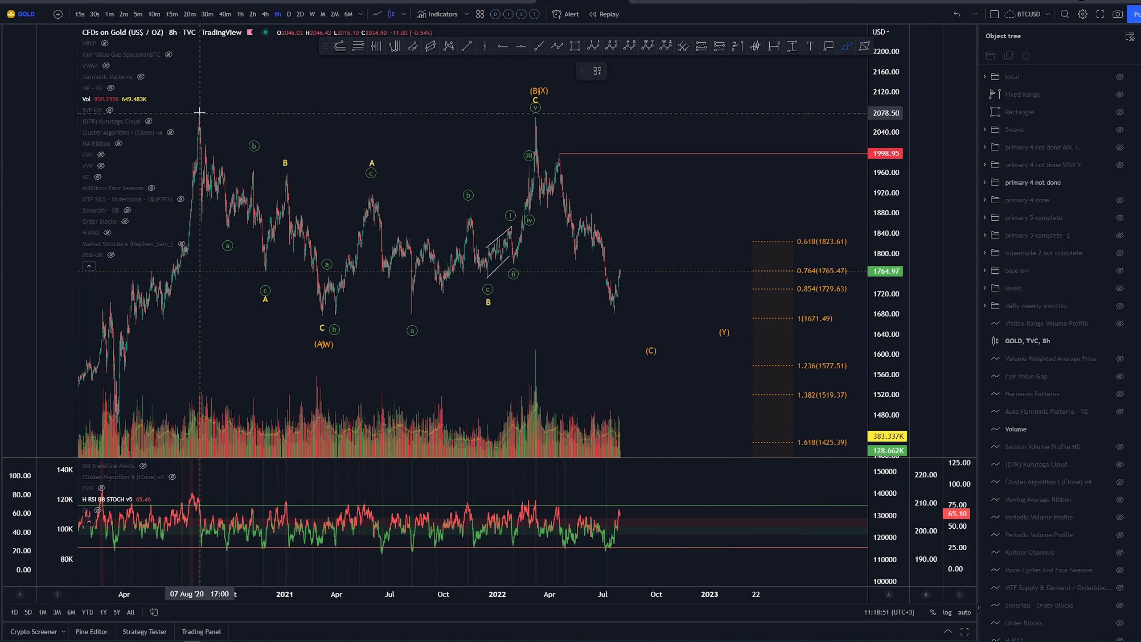
{"action": "mouse_move", "coordinate": [201, 115]}
{"action": "left_mouse_down"}
{"action": "mouse_move", "coordinate": [291, 177]}
{"action": "mouse_move", "coordinate": [320, 325]}
{"action": "mouse_move", "coordinate": [428, 316]}
{"action": "mouse_move", "coordinate": [552, 103]}
{"action": "mouse_move", "coordinate": [668, 245]}
{"action": "mouse_move", "coordinate": [656, 269]}
{"action": "left_mouse_up"}
{"action": "key", "text": "ctrl+z"}
{"action": "key", "text": "ctrl+z"}
{"action": "key", "text": "ctrl+z"}
{"action": "key", "text": "ctrl+z"}
{"action": "key", "text": "ctrl+z"}
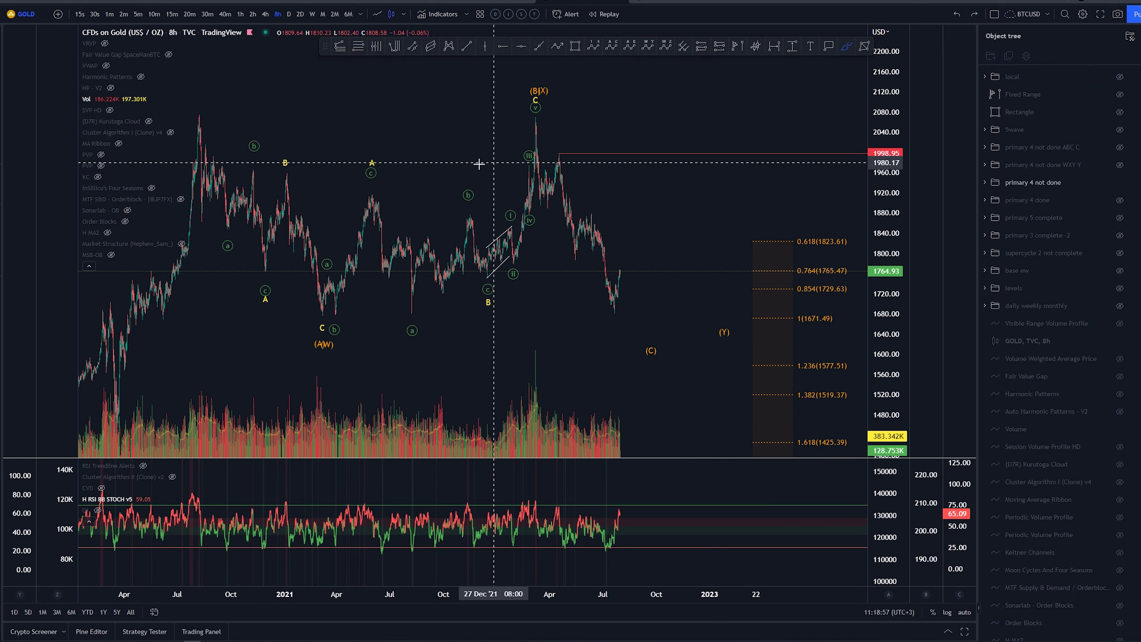
{"action": "mouse_move", "coordinate": [214, 120]}
{"action": "left_mouse_down"}
{"action": "mouse_move", "coordinate": [315, 279]}
{"action": "mouse_move", "coordinate": [484, 183]}
{"action": "mouse_move", "coordinate": [539, 105]}
{"action": "left_mouse_up"}
{"action": "key", "text": "ctrl+z"}
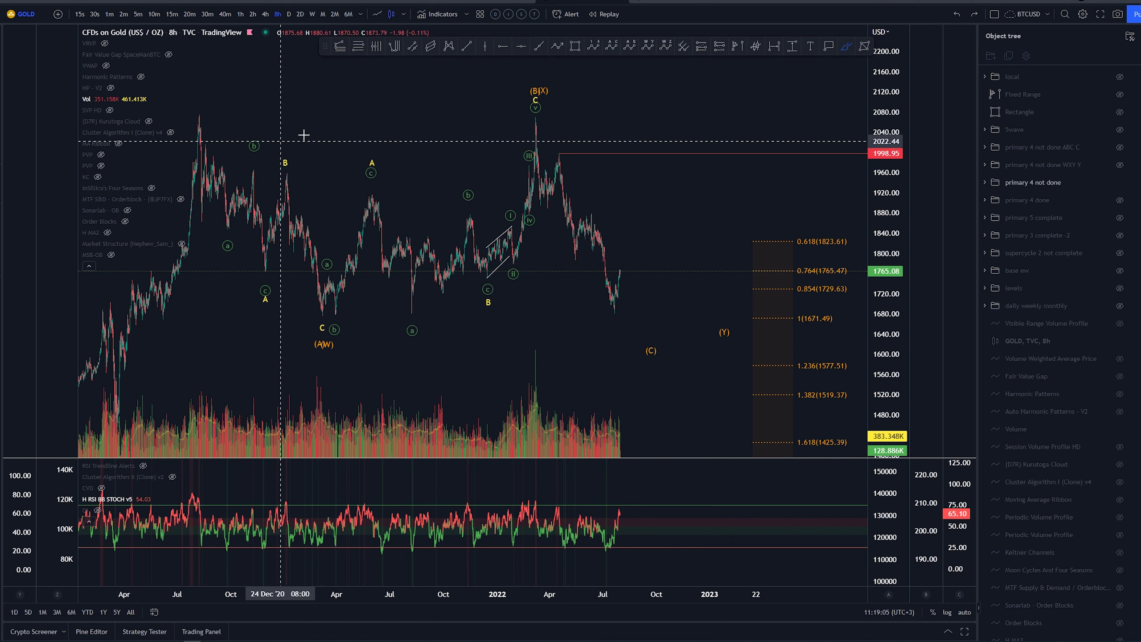
Step: Sketch a temporary Brush path from the 2020 top to the area between the (C) and (Y) targets
{"action": "left_click", "coordinate": [845, 47]}
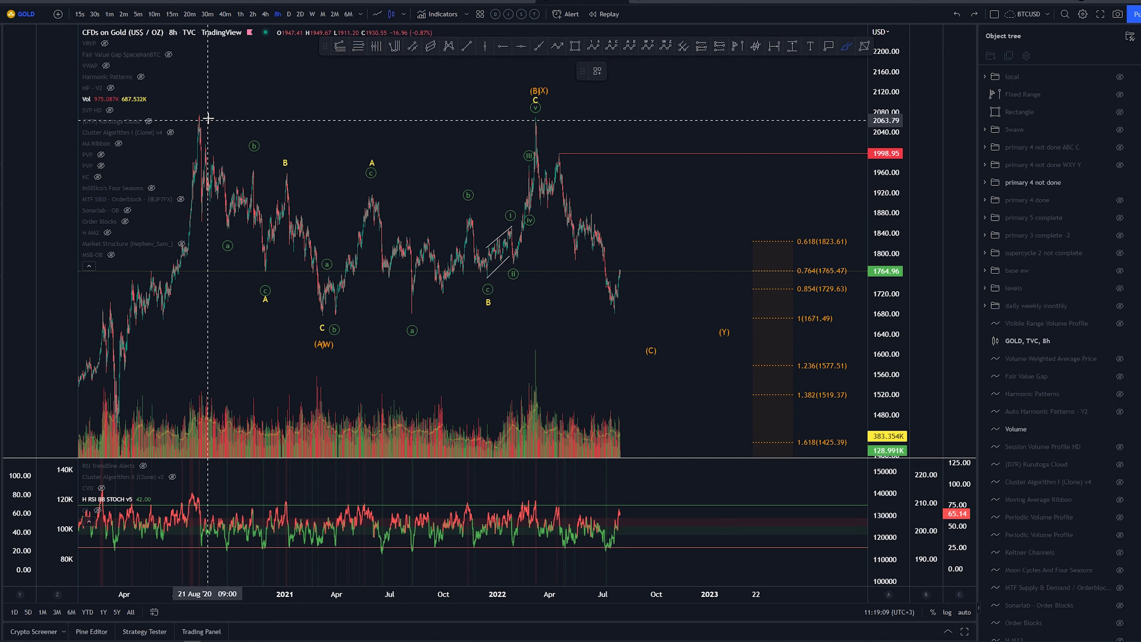
{"action": "mouse_move", "coordinate": [205, 116]}
{"action": "left_mouse_down"}
{"action": "mouse_move", "coordinate": [705, 382]}
{"action": "mouse_move", "coordinate": [216, 102]}
{"action": "mouse_move", "coordinate": [204, 117]}
{"action": "mouse_move", "coordinate": [535, 98]}
{"action": "mouse_move", "coordinate": [694, 364]}
{"action": "left_mouse_up"}
{"action": "left_click_drag", "start_coordinate": [682, 218], "coordinate": [624, 205]}
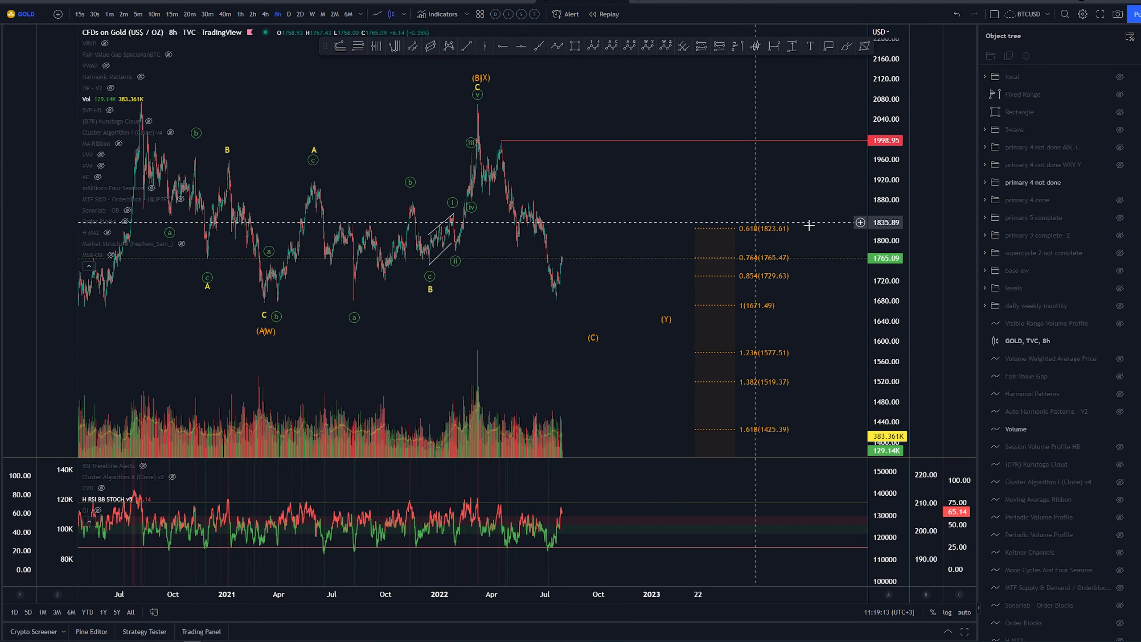
Step: Show the "primary 4 not done WXY Y" group as well and enlarge the 2022 decline with its dashed channel
{"action": "left_click", "coordinate": [1121, 166]}
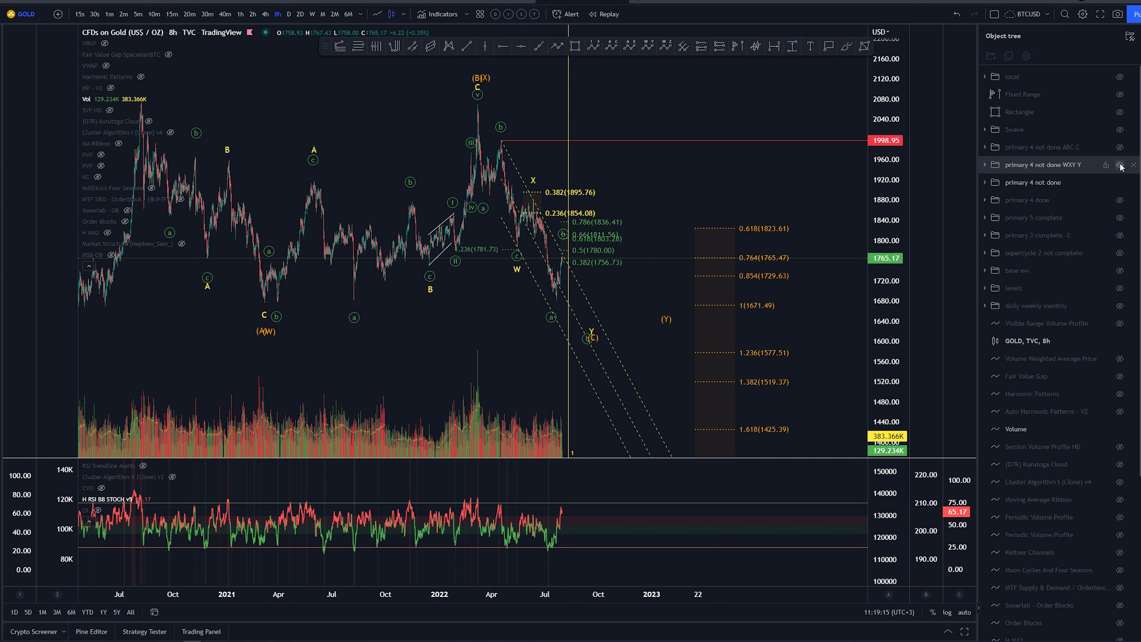
{"action": "scroll", "coordinate": [674, 216], "scroll_direction": "up", "scroll_amount": 2}
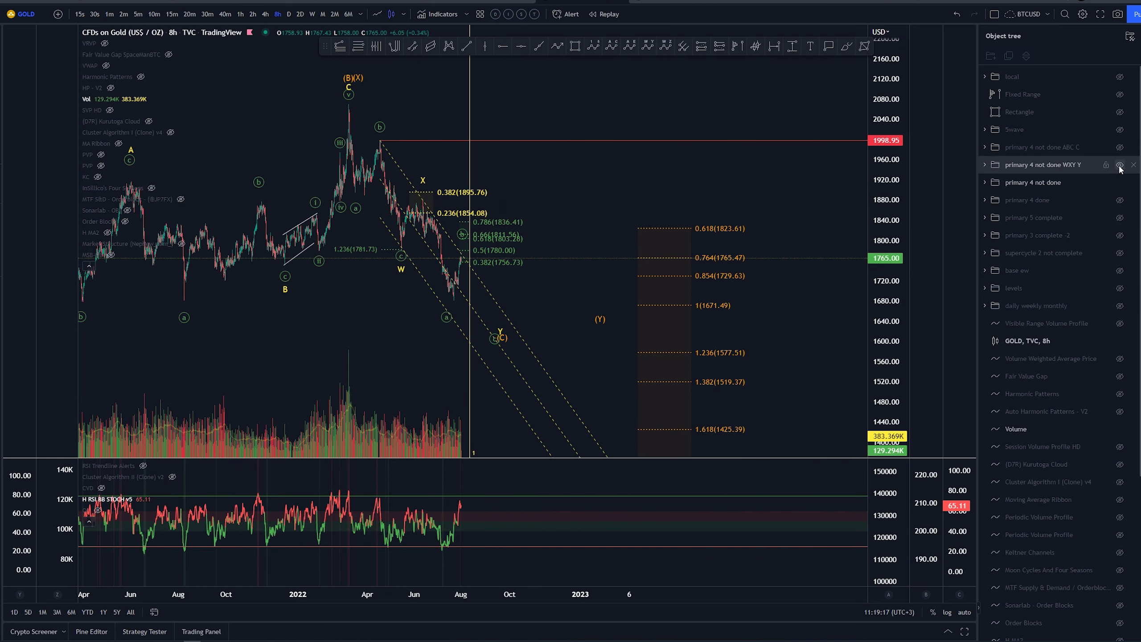
{"action": "left_click_drag", "start_coordinate": [604, 190], "coordinate": [670, 199]}
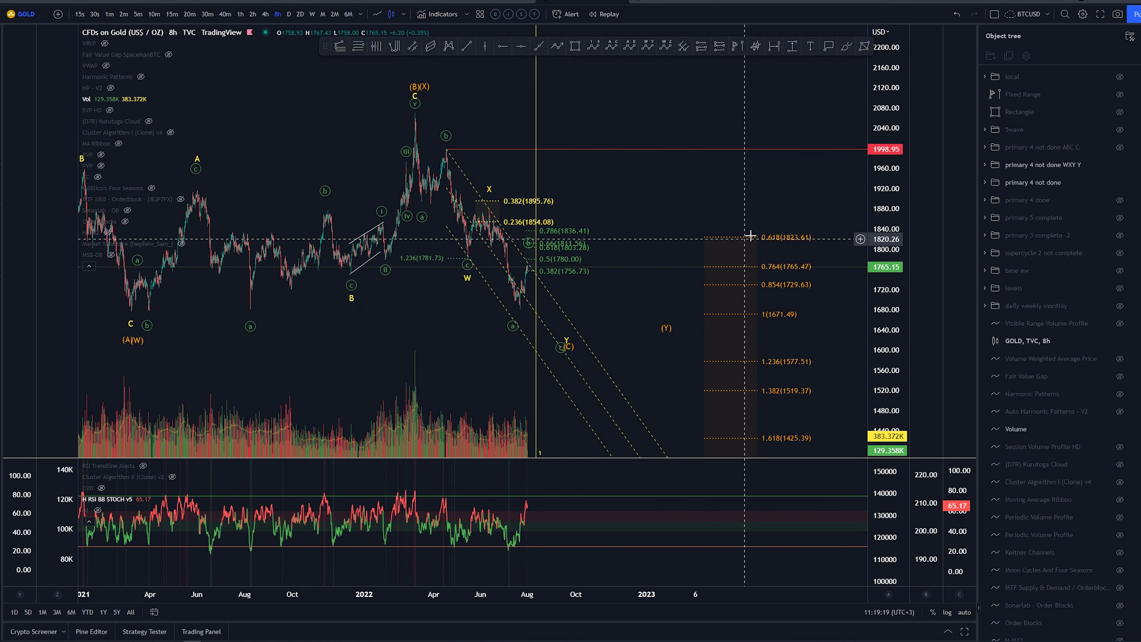
{"action": "scroll", "coordinate": [726, 204], "scroll_direction": "up", "scroll_amount": 5}
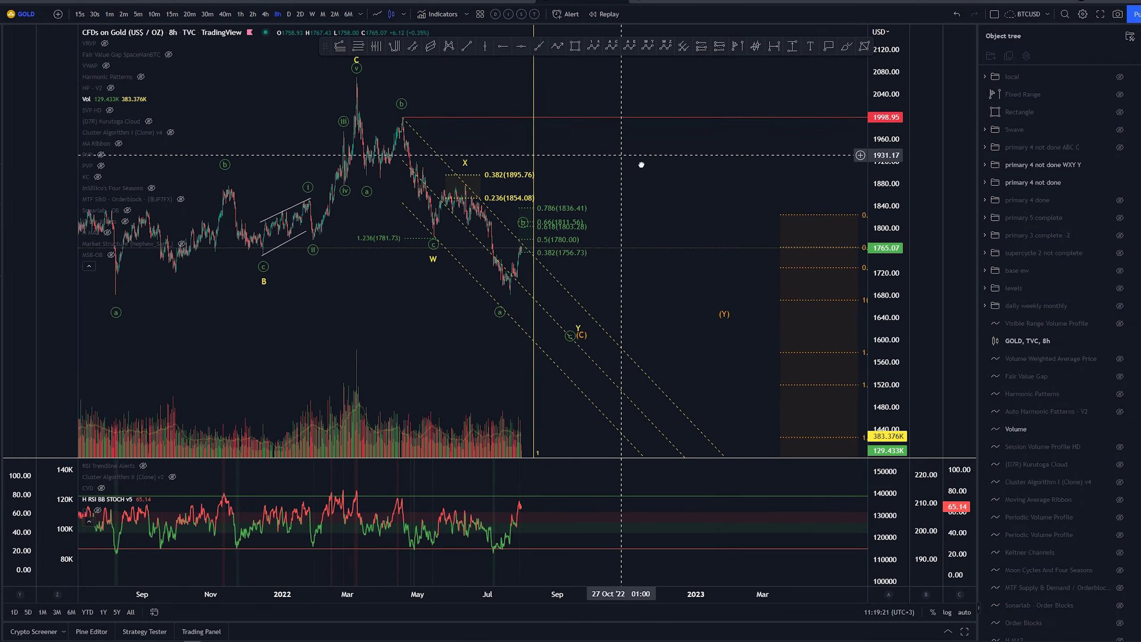
{"action": "mouse_move", "coordinate": [764, 201]}
{"action": "left_mouse_down"}
{"action": "mouse_move", "coordinate": [665, 167]}
{"action": "mouse_move", "coordinate": [754, 194]}
{"action": "left_mouse_up"}
{"action": "scroll", "coordinate": [751, 196], "scroll_direction": "up", "scroll_amount": 2}
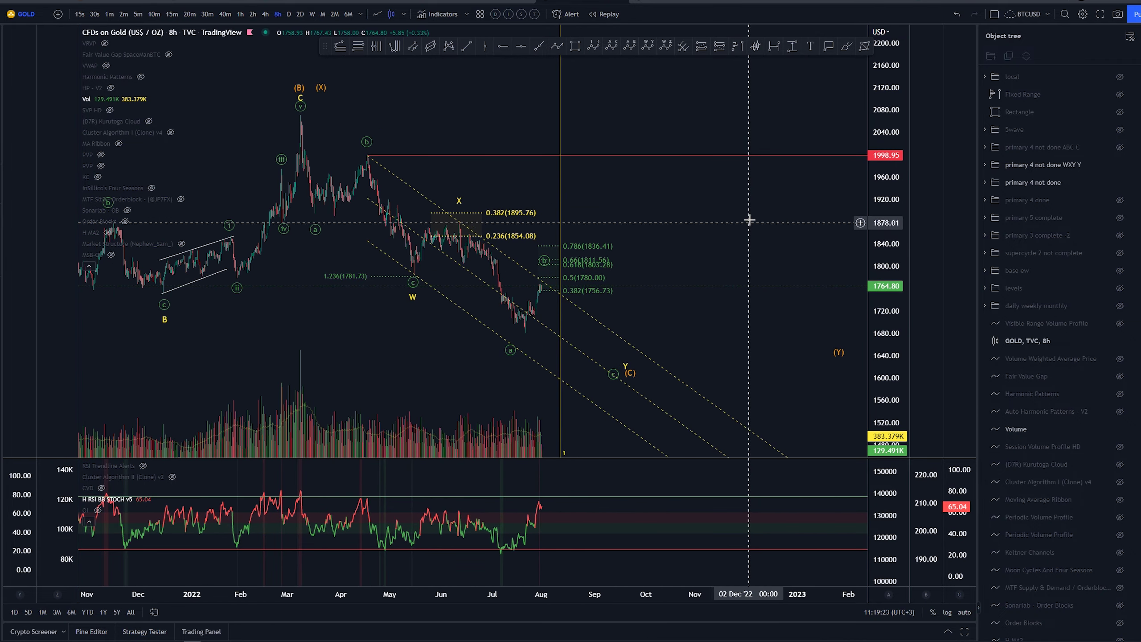
Step: Trace the a-b-c decline from the 2022 peak to W and the rebound to X with the Brush, and remove the strokes
{"action": "left_click", "coordinate": [847, 46]}
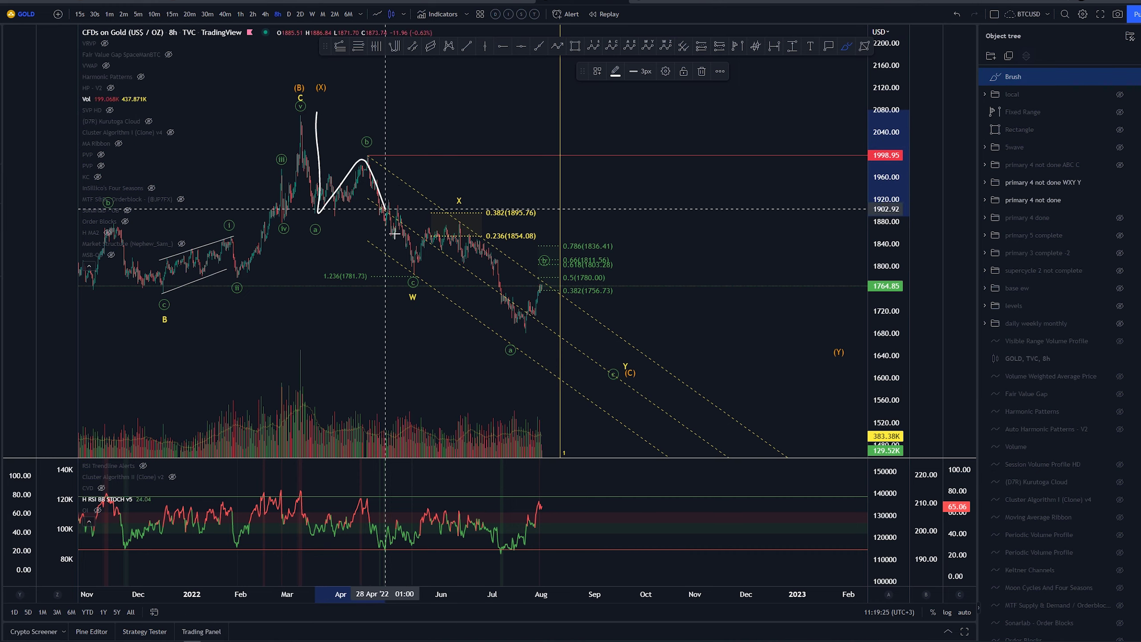
{"action": "mouse_move", "coordinate": [419, 272]}
{"action": "left_mouse_down"}
{"action": "mouse_move", "coordinate": [426, 297]}
{"action": "mouse_move", "coordinate": [415, 262]}
{"action": "mouse_move", "coordinate": [464, 216]}
{"action": "mouse_move", "coordinate": [473, 193]}
{"action": "mouse_move", "coordinate": [459, 185]}
{"action": "left_mouse_up"}
{"action": "key", "text": "Delete"}
{"action": "key", "text": "Delete"}
{"action": "key", "text": "ctrl+z"}
Step: Sketch Brush strokes around the mid-2022 price action between X and the wave a low, undoing each stroke
{"action": "mouse_move", "coordinate": [544, 214]}
{"action": "left_mouse_down"}
{"action": "mouse_move", "coordinate": [498, 206]}
{"action": "mouse_move", "coordinate": [522, 199]}
{"action": "left_mouse_up"}
{"action": "key", "text": "ctrl+z"}
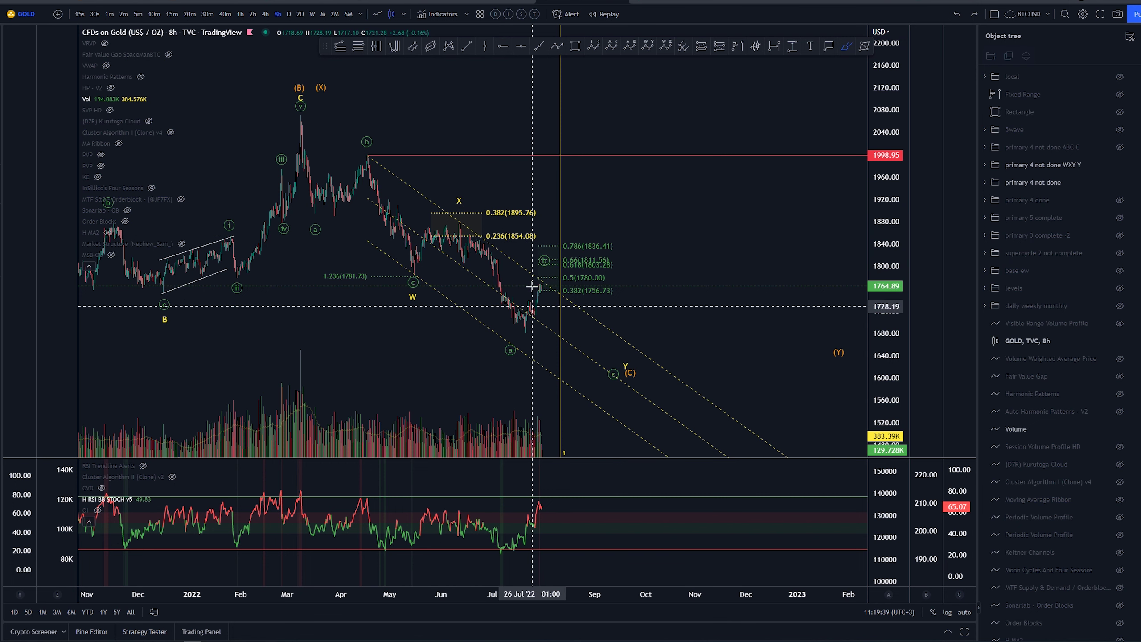
{"action": "left_click_drag", "start_coordinate": [525, 335], "coordinate": [495, 244]}
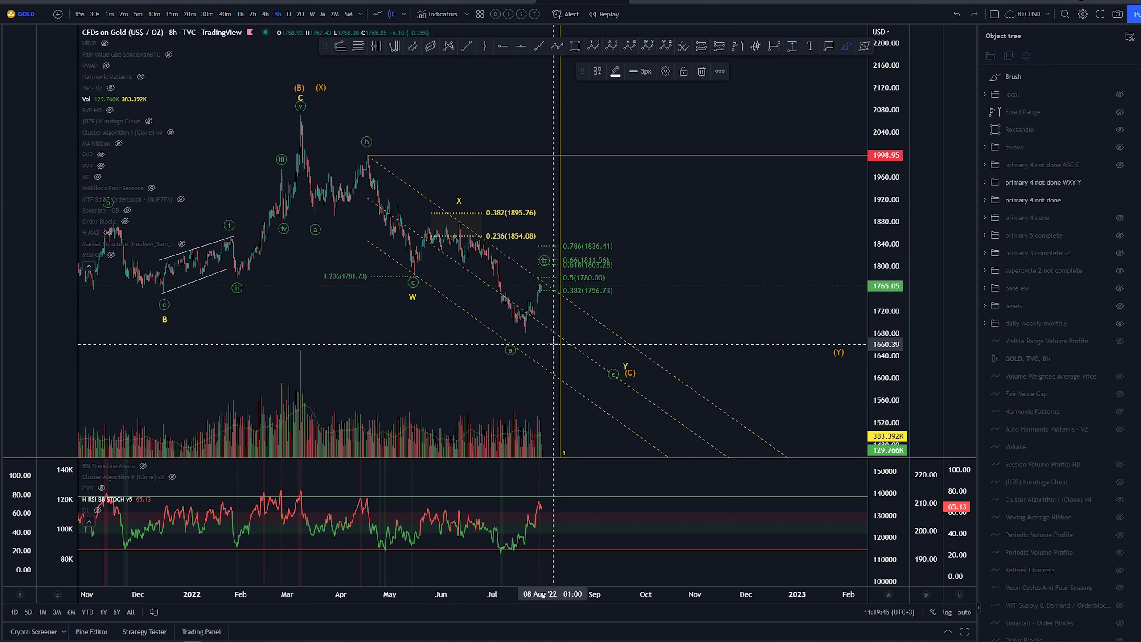
{"action": "key", "text": "ctrl+z"}
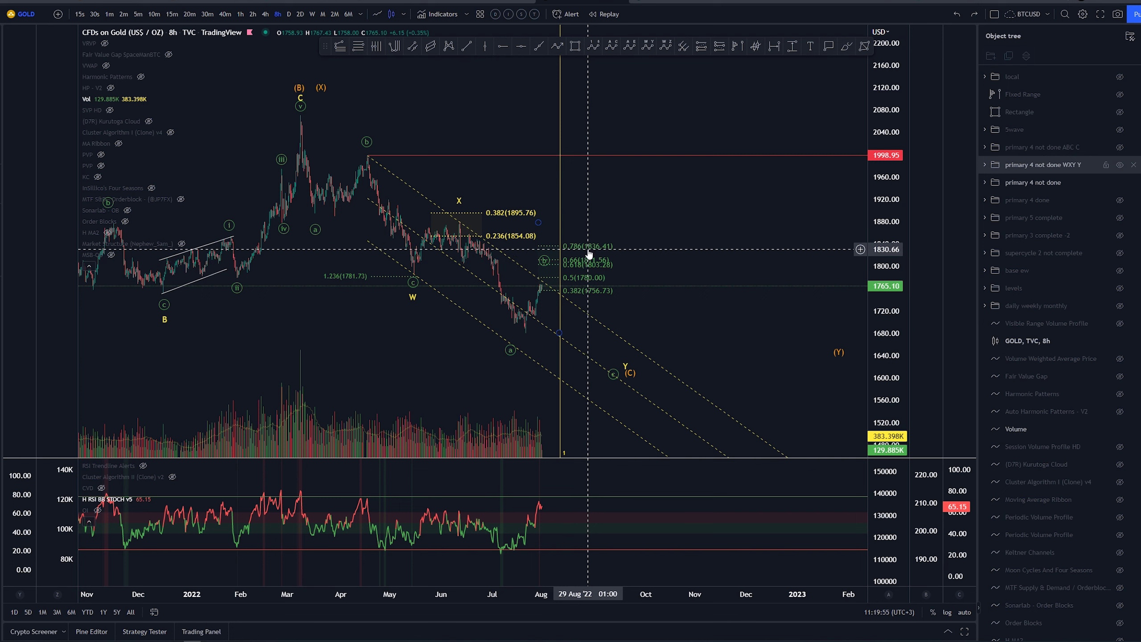
Step: Move the green wave b Fibonacci retracement slightly later in time, clear of the yellow vertical line
{"action": "left_click_drag", "start_coordinate": [588, 252], "coordinate": [605, 252]}
{"action": "left_click", "coordinate": [616, 303]}
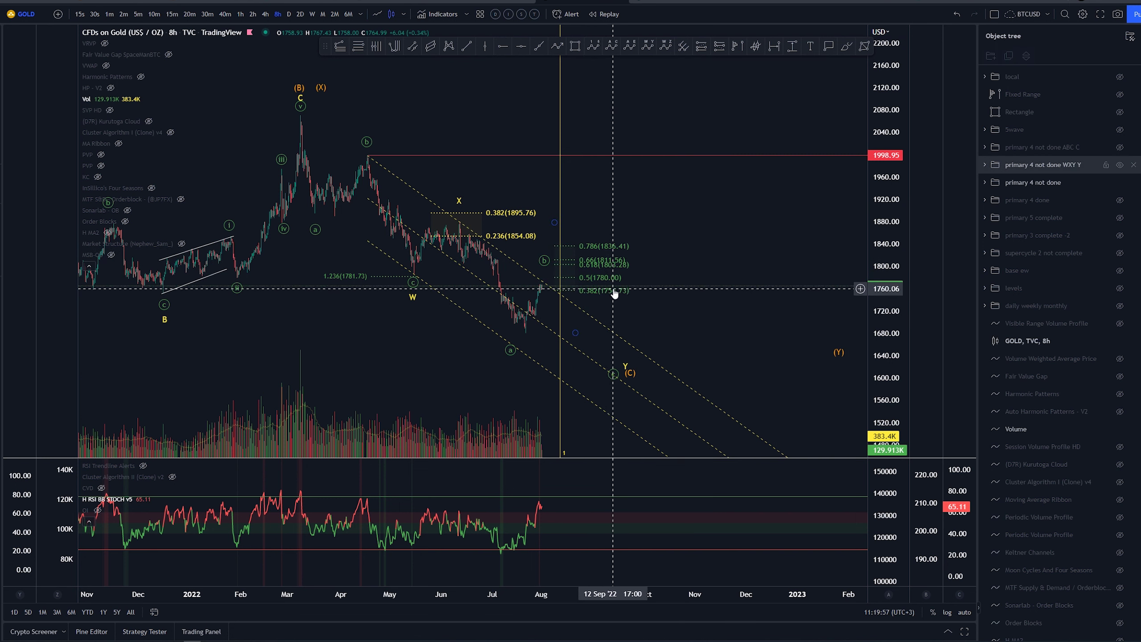
Step: Draw a Brush stroke down along the yellow vertical time line in August 2022 and undo it
{"action": "left_click", "coordinate": [846, 47]}
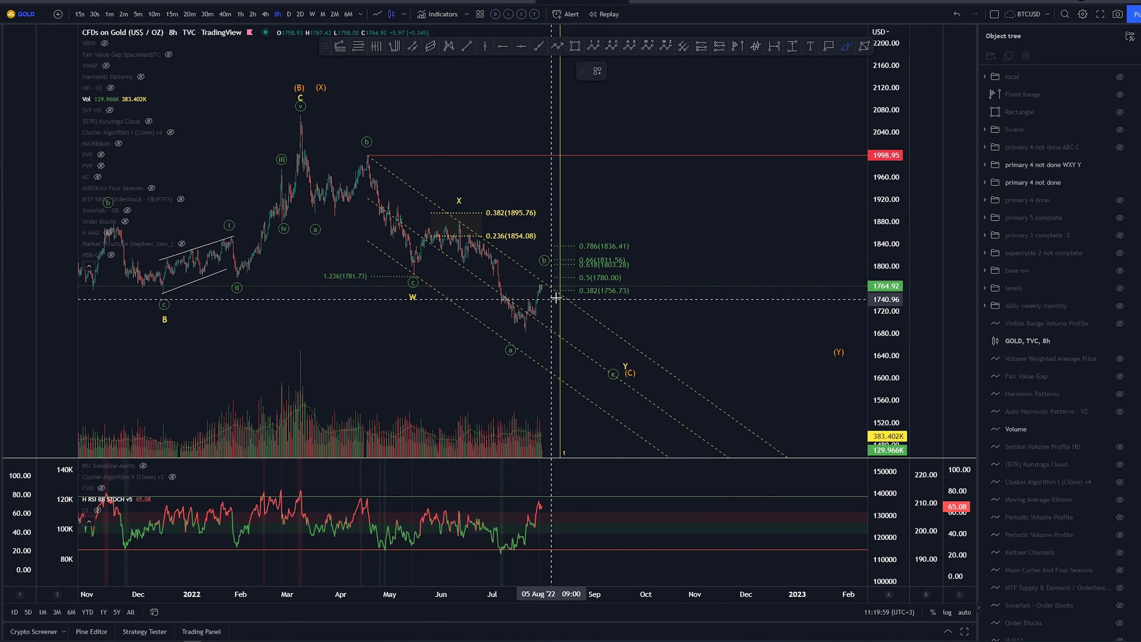
{"action": "left_click_drag", "start_coordinate": [564, 57], "coordinate": [550, 407]}
{"action": "key", "text": "ctrl+z"}
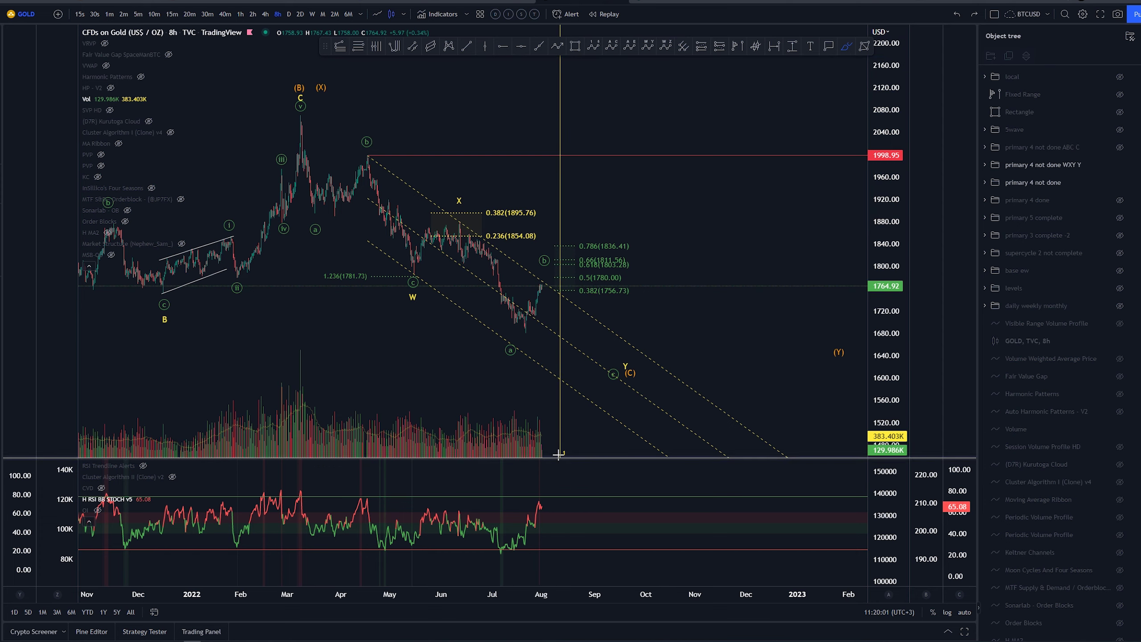
Step: Circle the May–June rebound between W and X and the late-July rebound from wave a with the Brush, undoing each stroke
{"action": "mouse_move", "coordinate": [455, 216]}
{"action": "left_mouse_down"}
{"action": "mouse_move", "coordinate": [425, 279]}
{"action": "mouse_move", "coordinate": [447, 219]}
{"action": "left_mouse_up"}
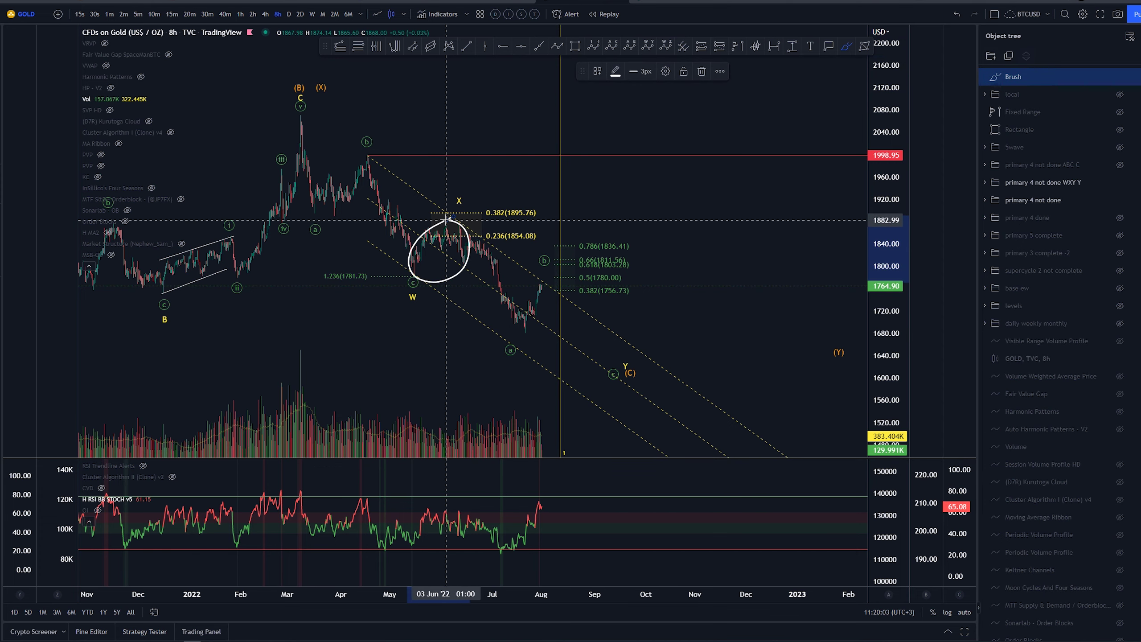
{"action": "key", "text": "ctrl+z"}
{"action": "mouse_move", "coordinate": [551, 267]}
{"action": "left_mouse_down"}
{"action": "mouse_move", "coordinate": [515, 317]}
{"action": "mouse_move", "coordinate": [557, 283]}
{"action": "left_mouse_up"}
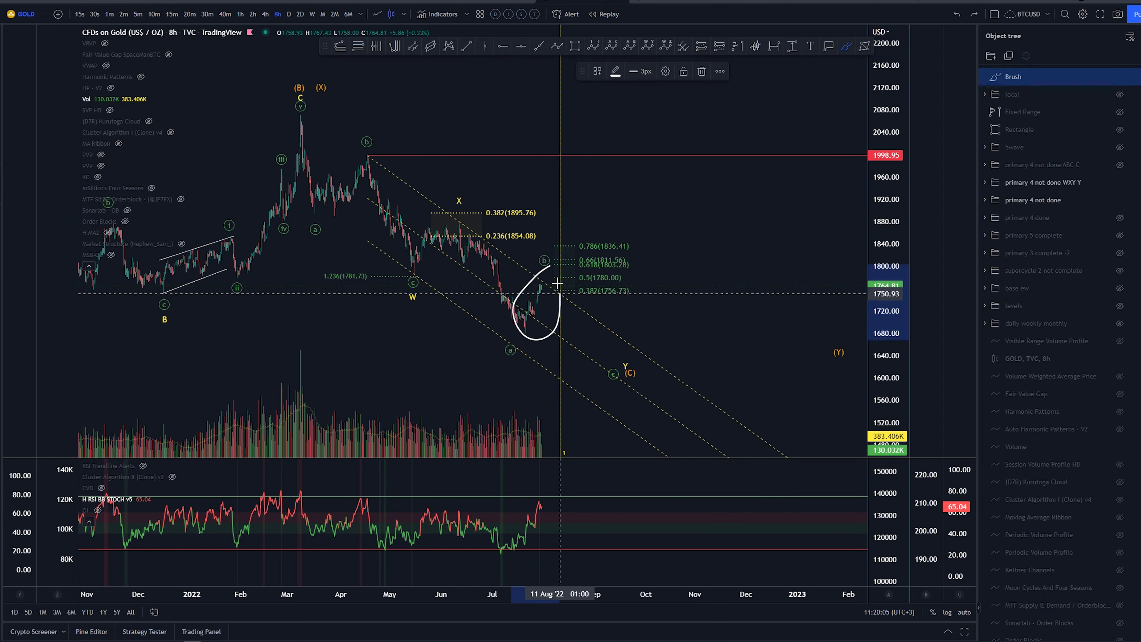
{"action": "key", "text": "ctrl+z"}
Step: Move the green wave a label and the third anchor of the yellow time projection onto the 21 July low
{"action": "left_click_drag", "start_coordinate": [510, 350], "coordinate": [527, 353]}
{"action": "left_click_drag", "start_coordinate": [515, 324], "coordinate": [526, 338]}
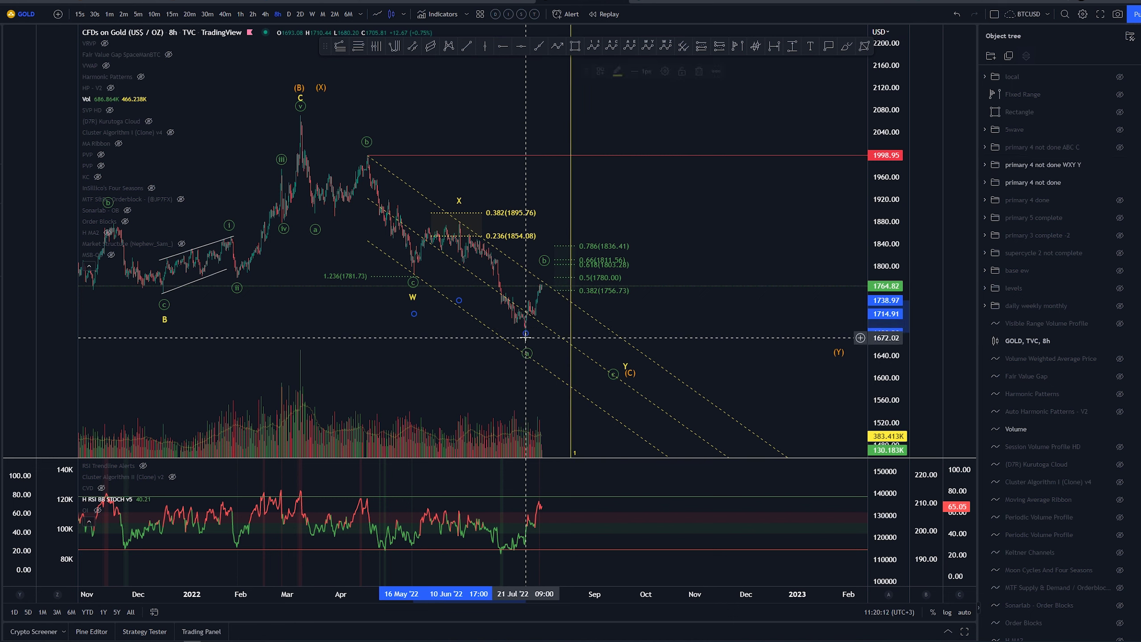
{"action": "left_click", "coordinate": [681, 212]}
Step: Sketch a Brush stroke rising from the latest price into the green wave b retracement levels and turning down, and undo it
{"action": "left_click", "coordinate": [847, 46]}
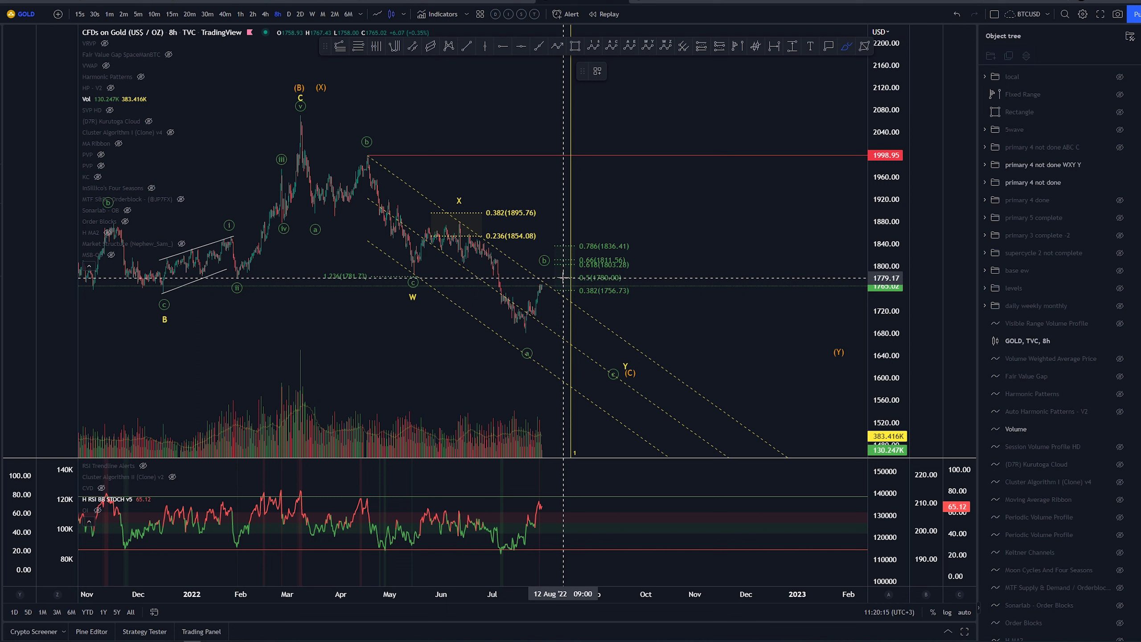
{"action": "mouse_move", "coordinate": [569, 272]}
{"action": "left_mouse_down"}
{"action": "mouse_move", "coordinate": [533, 284]}
{"action": "mouse_move", "coordinate": [559, 270]}
{"action": "mouse_move", "coordinate": [559, 291]}
{"action": "left_mouse_up"}
{"action": "key", "text": "ctrl+z"}
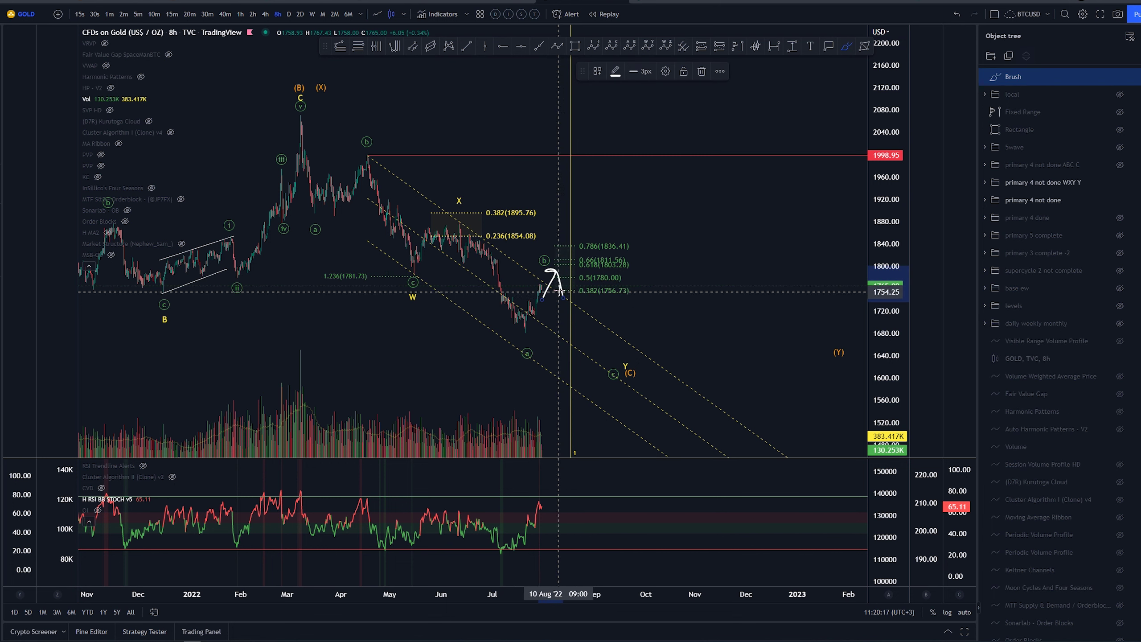
{"action": "key", "text": "ctrl+z"}
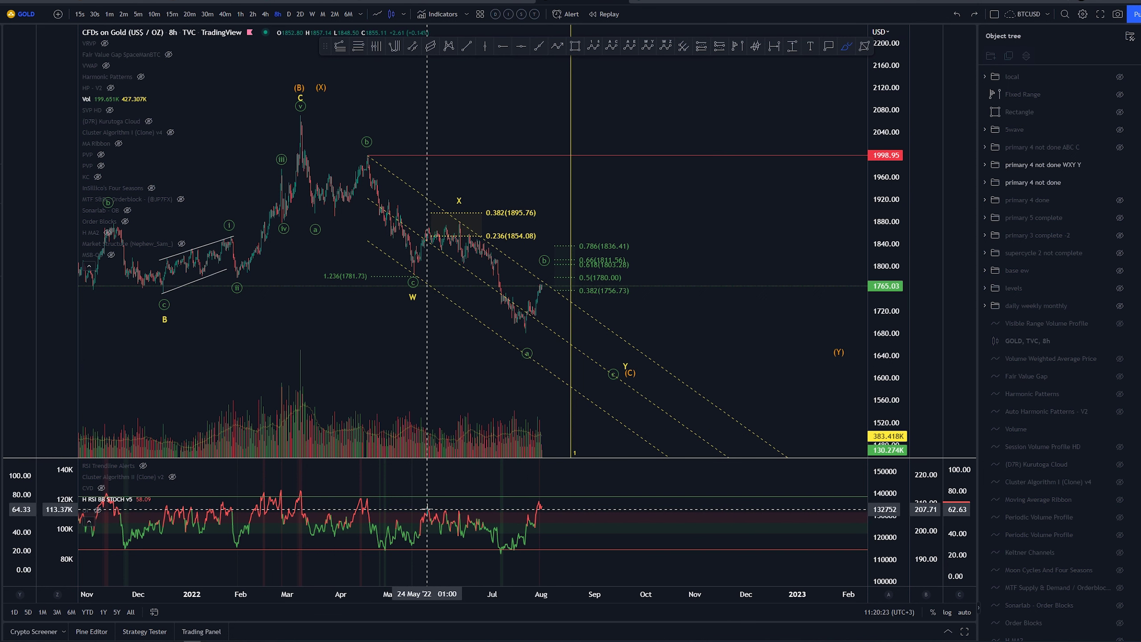
Step: Mark the late-May to late-July RSI highs and a downward path from the latest RSI peak with the Brush, deleting the strokes
{"action": "left_click_drag", "start_coordinate": [426, 510], "coordinate": [539, 499]}
{"action": "key", "text": "Delete"}
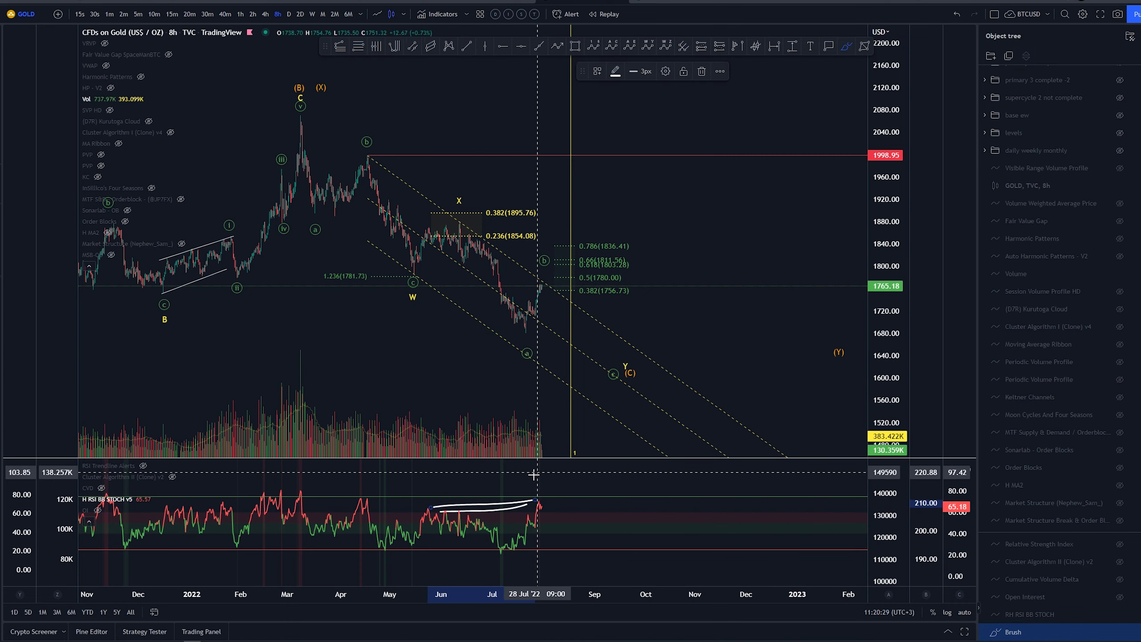
{"action": "key", "text": "Delete"}
{"action": "left_click_drag", "start_coordinate": [538, 503], "coordinate": [582, 556]}
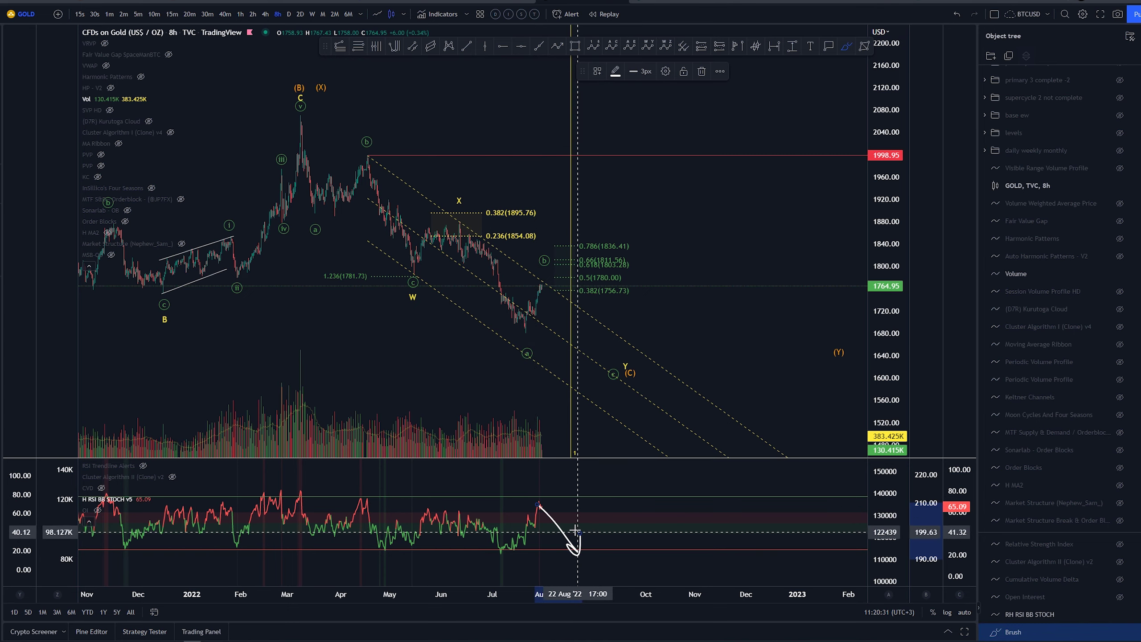
{"action": "key", "text": "Delete"}
Step: Draw Brush strokes down from the latest price toward wave c and around the X label, and delete them
{"action": "left_click_drag", "start_coordinate": [549, 275], "coordinate": [593, 355]}
{"action": "key", "text": "Delete"}
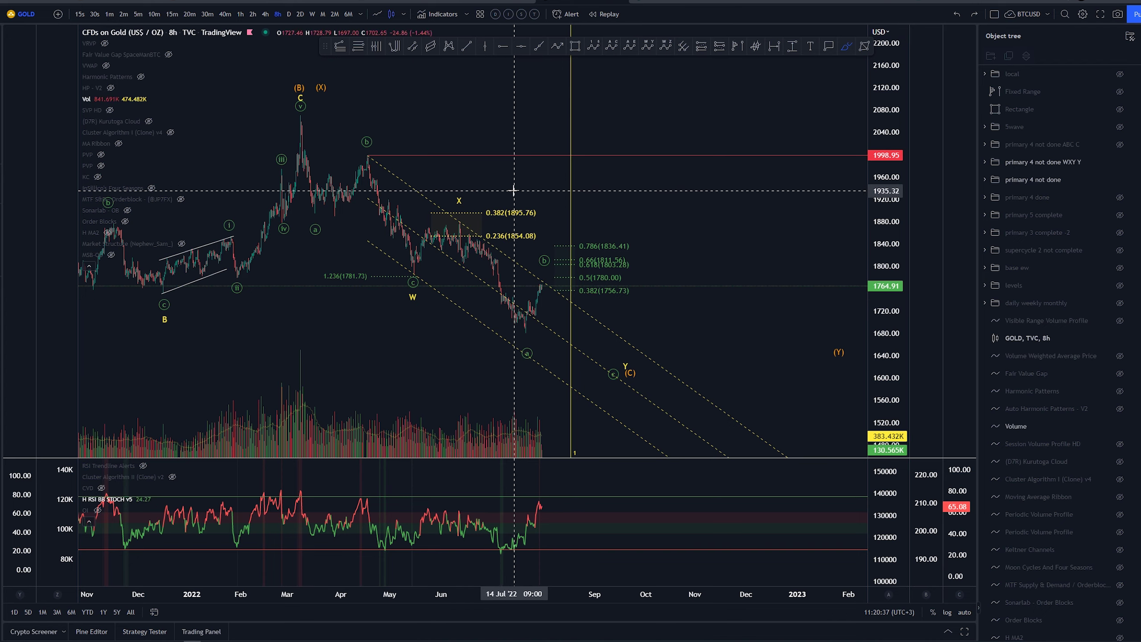
{"action": "mouse_move", "coordinate": [483, 201]}
{"action": "left_mouse_down"}
{"action": "mouse_move", "coordinate": [467, 193]}
{"action": "mouse_move", "coordinate": [476, 202]}
{"action": "left_mouse_up"}
{"action": "key", "text": "Delete"}
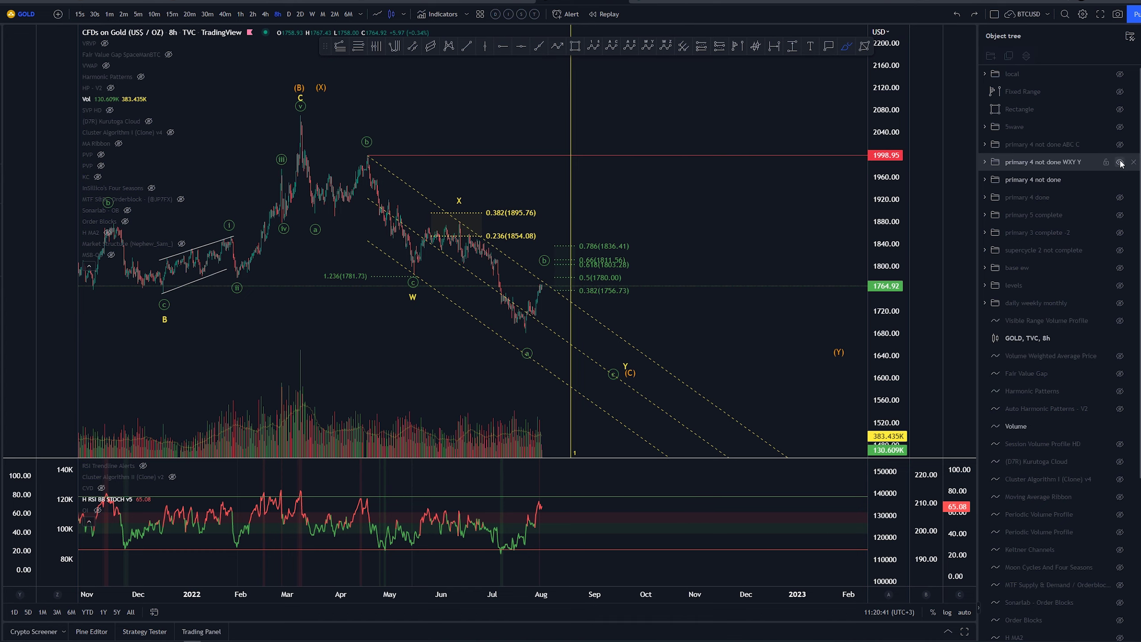
Step: Hide the "primary 4 not done WXY Y" drawing group and show "primary 4 not done ABC C" instead
{"action": "left_click", "coordinate": [1121, 161]}
{"action": "left_click", "coordinate": [1121, 144]}
{"action": "scroll", "coordinate": [657, 199], "scroll_direction": "down", "scroll_amount": 3}
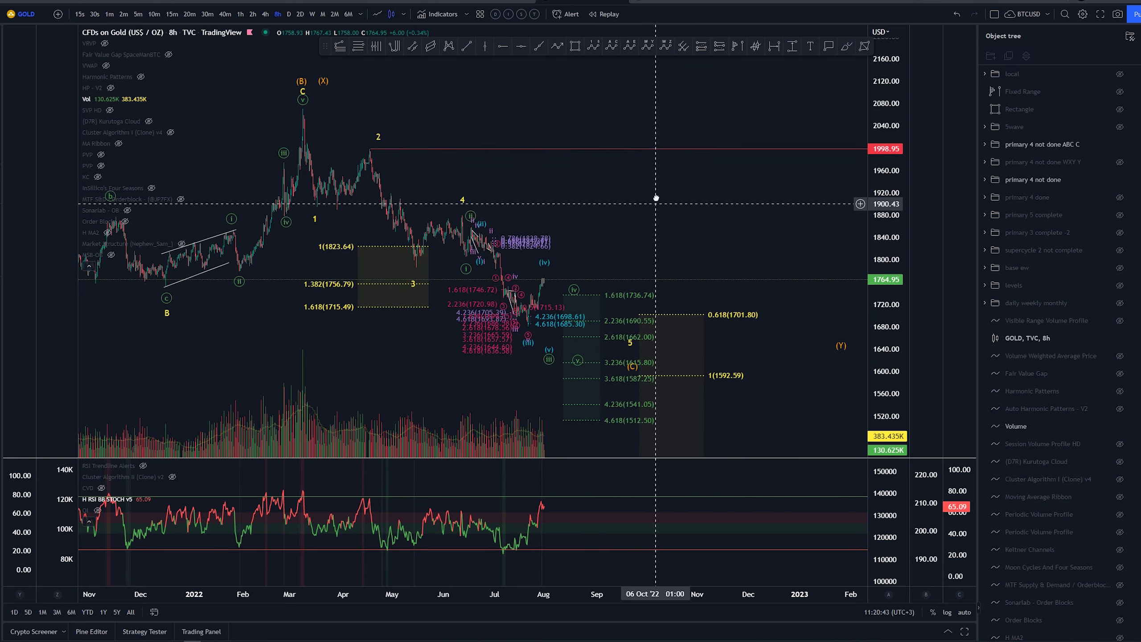
{"action": "left_click_drag", "start_coordinate": [720, 204], "coordinate": [624, 222]}
{"action": "left_click_drag", "start_coordinate": [895, 255], "coordinate": [878, 239]}
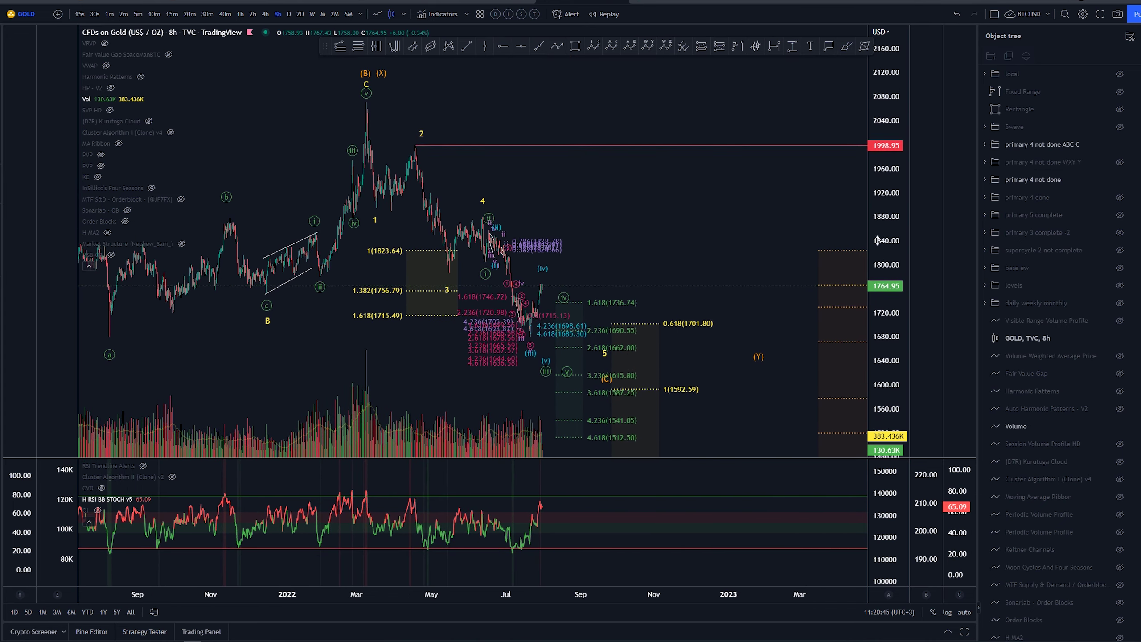
{"action": "left_click_drag", "start_coordinate": [717, 210], "coordinate": [681, 194]}
Step: Trace the yellow five-wave decline from the C peak to wave 5 with the Brush and undo it
{"action": "left_click", "coordinate": [847, 46]}
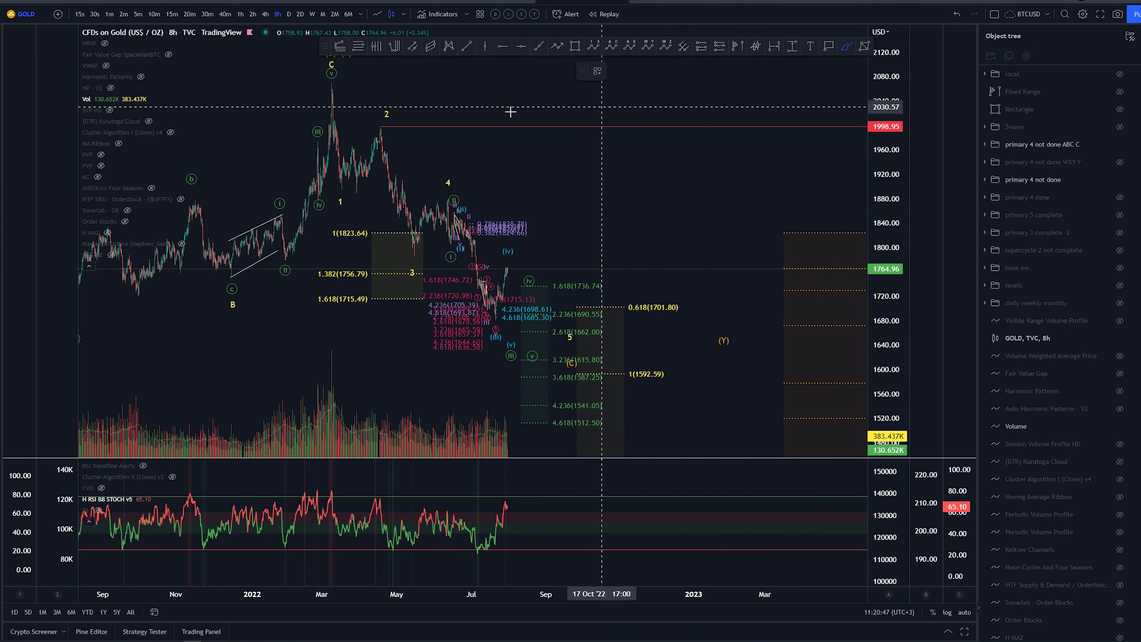
{"action": "mouse_move", "coordinate": [331, 74]}
{"action": "left_mouse_down"}
{"action": "mouse_move", "coordinate": [341, 186]}
{"action": "mouse_move", "coordinate": [383, 125]}
{"action": "mouse_move", "coordinate": [402, 205]}
{"action": "mouse_move", "coordinate": [442, 203]}
{"action": "mouse_move", "coordinate": [570, 355]}
{"action": "left_mouse_up"}
{"action": "key", "text": "ctrl+z"}
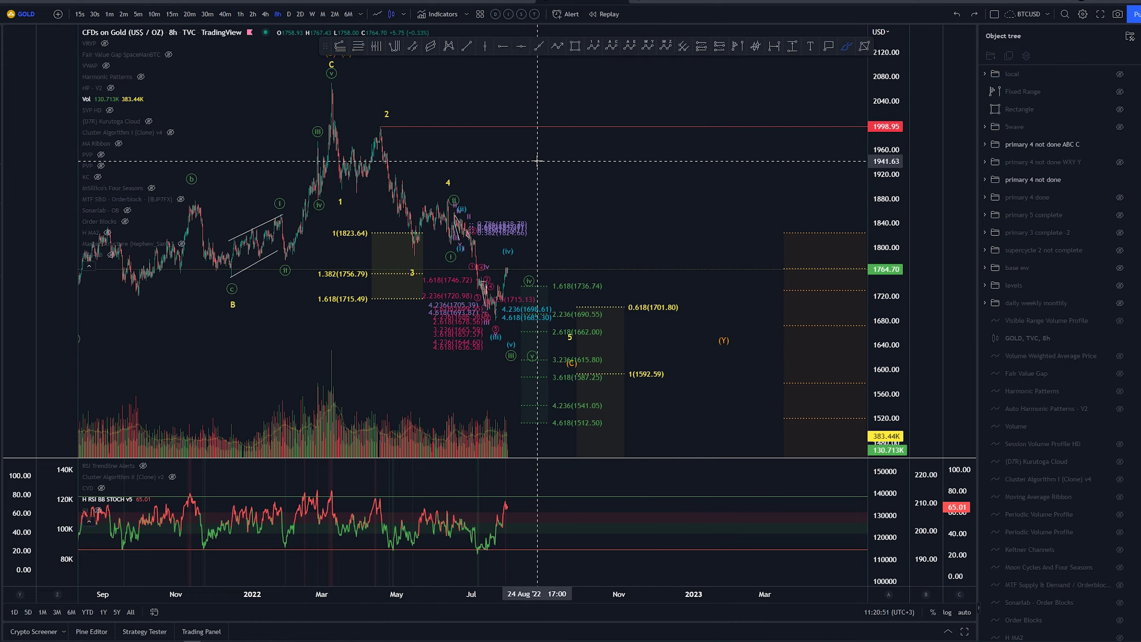
Step: Draw a Brush stroke along the decline between yellow waves 2 and 3 and undo it
{"action": "scroll", "coordinate": [642, 163], "scroll_direction": "down", "scroll_amount": 4}
{"action": "mouse_move", "coordinate": [705, 175]}
{"action": "left_mouse_down"}
{"action": "mouse_move", "coordinate": [666, 249]}
{"action": "mouse_move", "coordinate": [651, 170]}
{"action": "left_mouse_up"}
{"action": "scroll", "coordinate": [708, 212], "scroll_direction": "up", "scroll_amount": 2}
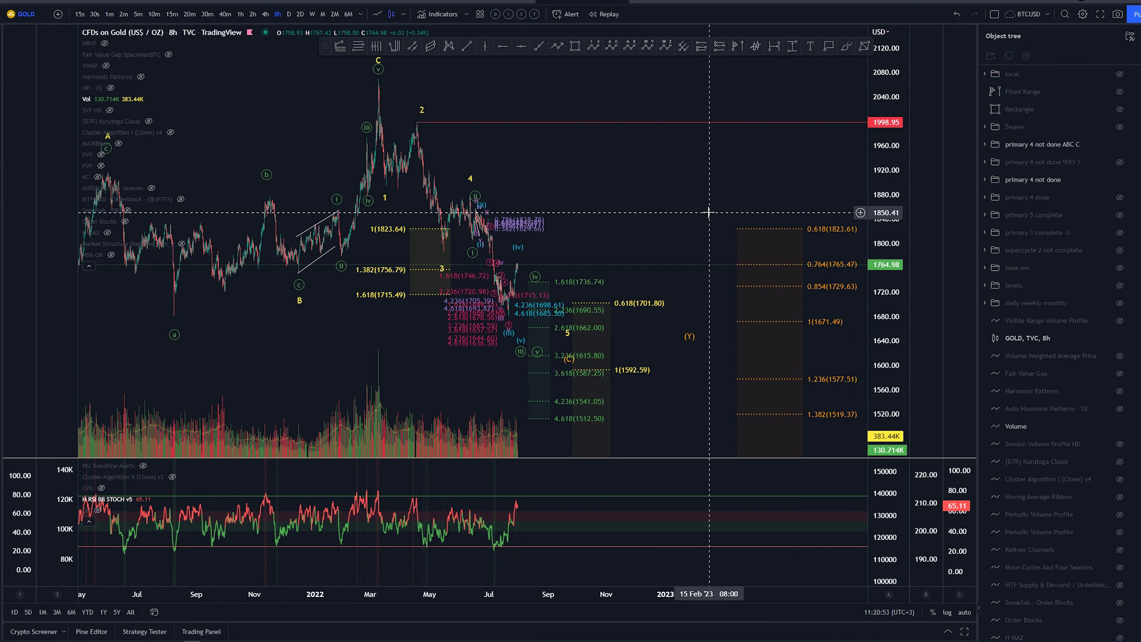
{"action": "left_click_drag", "start_coordinate": [571, 196], "coordinate": [658, 202]}
{"action": "left_click_drag", "start_coordinate": [881, 304], "coordinate": [881, 299]}
{"action": "scroll", "coordinate": [881, 300], "scroll_direction": "up", "scroll_amount": 2}
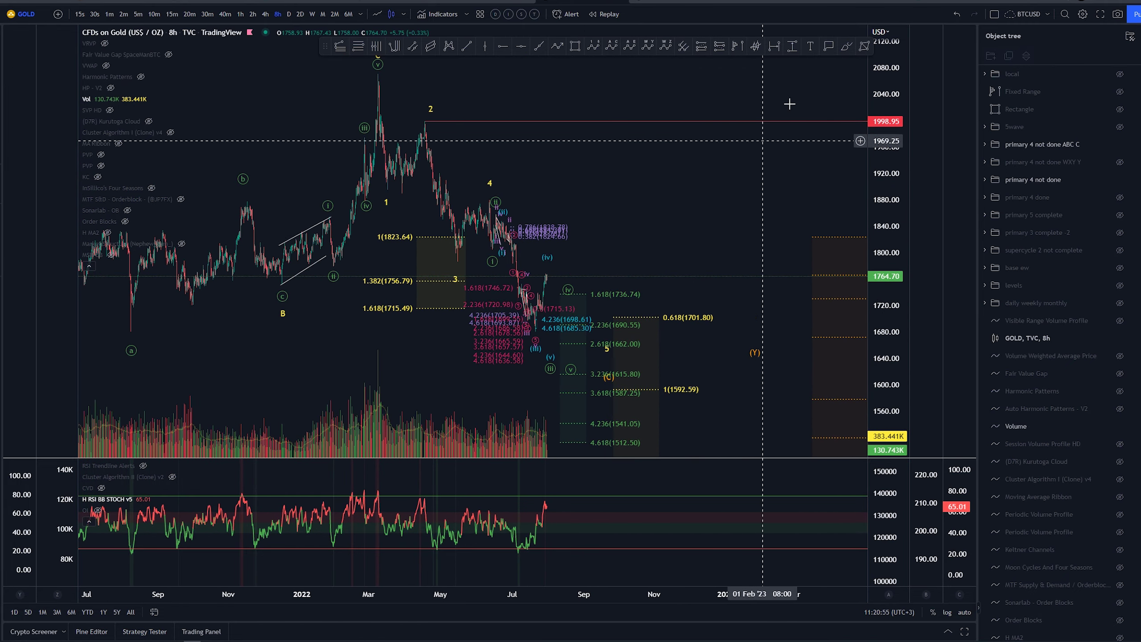
{"action": "left_click", "coordinate": [848, 48]}
{"action": "left_click_drag", "start_coordinate": [449, 122], "coordinate": [438, 255]}
{"action": "key", "text": "ctrl+z"}
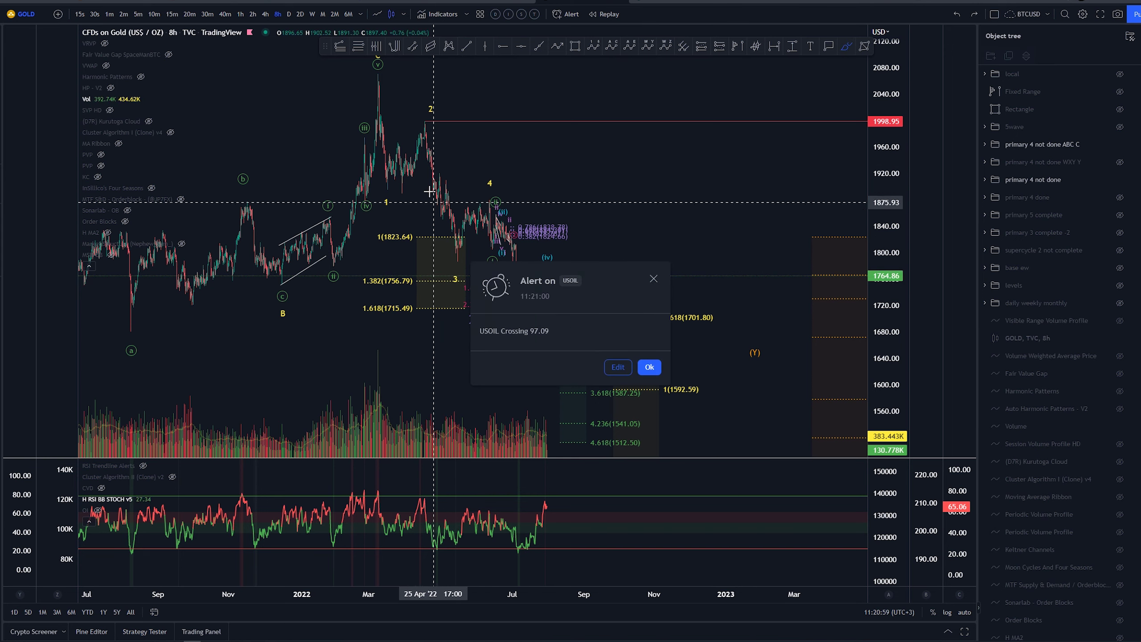
Step: Dismiss the USOIL alert and delete the 5wave drawing group from the object tree
{"action": "left_click", "coordinate": [656, 369]}
{"action": "scroll", "coordinate": [569, 315], "scroll_direction": "up", "scroll_amount": 8}
{"action": "left_click", "coordinate": [1120, 127]}
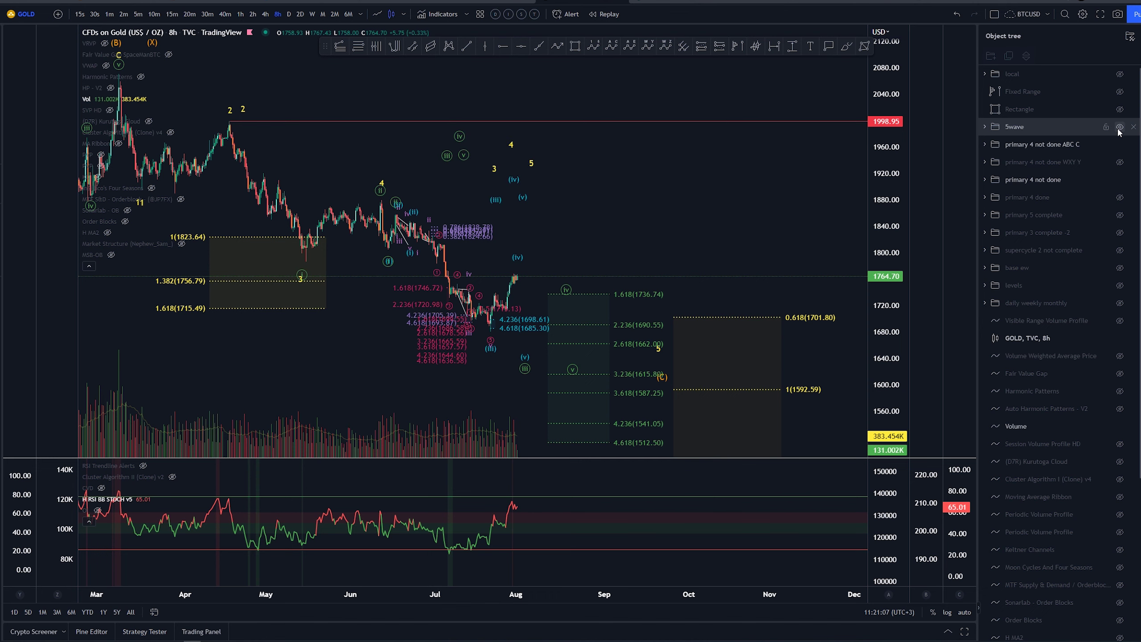
{"action": "left_click", "coordinate": [1133, 127]}
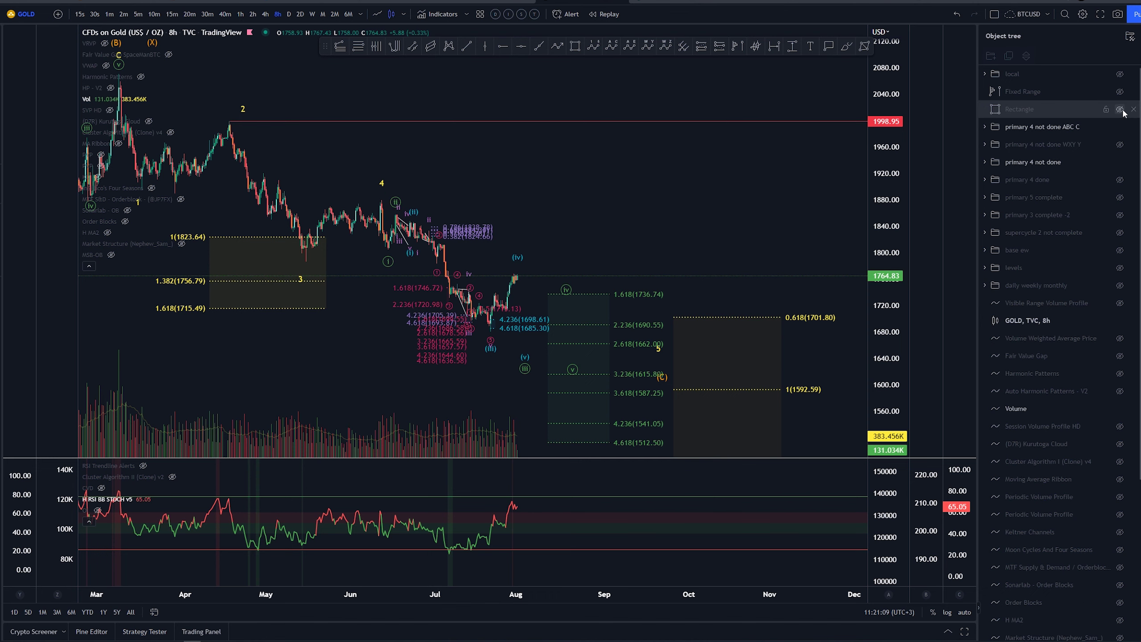
{"action": "left_click", "coordinate": [1122, 109]}
{"action": "left_click", "coordinate": [1122, 110]}
Step: Switch the gold chart to the 1-hour timeframe, reset its view, and frame the decline from wave 4
{"action": "scroll", "coordinate": [622, 168], "scroll_direction": "down", "scroll_amount": 6}
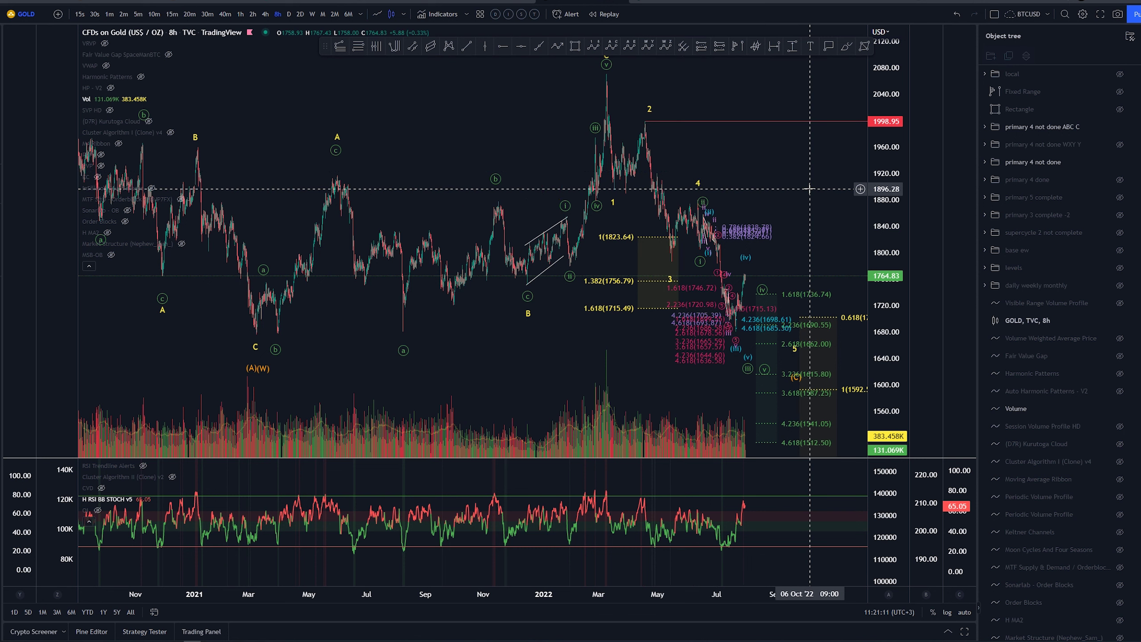
{"action": "left_click_drag", "start_coordinate": [714, 190], "coordinate": [638, 263]}
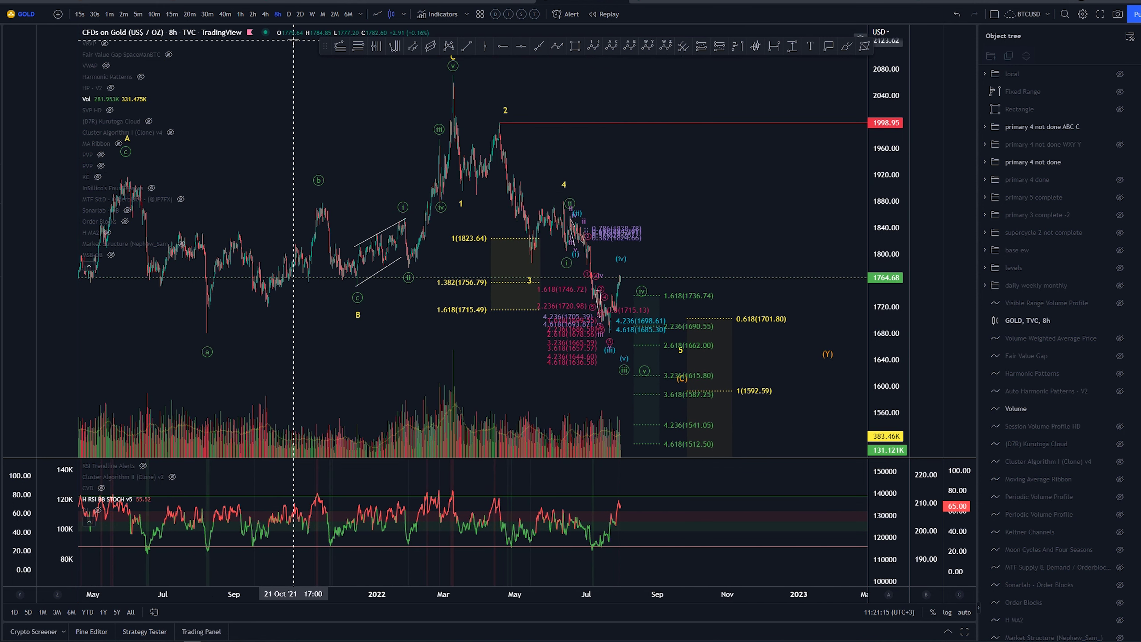
{"action": "left_click", "coordinate": [243, 16]}
{"action": "key", "text": "alt+r"}
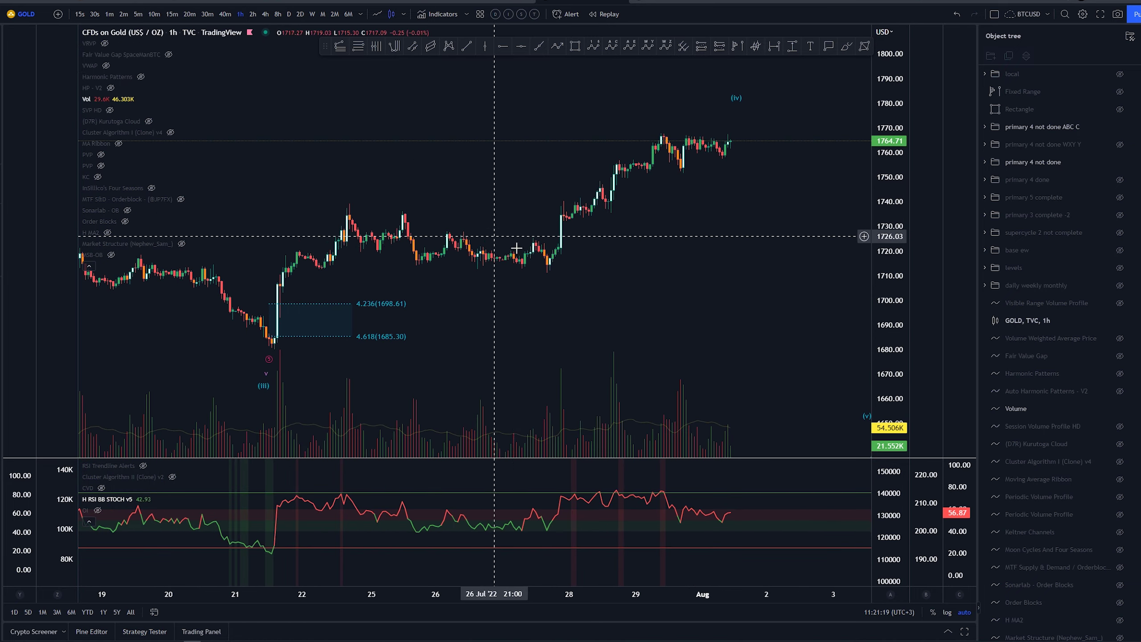
{"action": "scroll", "coordinate": [523, 227], "scroll_direction": "down", "scroll_amount": 7}
{"action": "scroll", "coordinate": [523, 227], "scroll_direction": "down", "scroll_amount": 5}
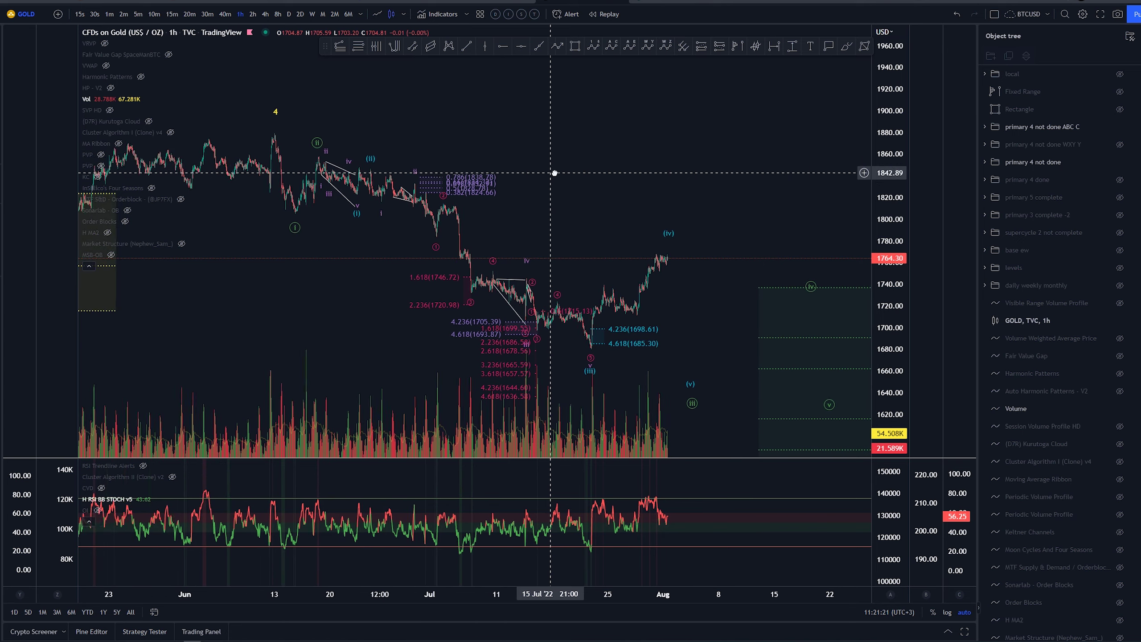
{"action": "left_click_drag", "start_coordinate": [907, 198], "coordinate": [895, 184]}
Step: Trace the subwaves of the decline from yellow wave 4 into mid-July with the Brush, undoing the strokes
{"action": "left_click", "coordinate": [847, 46]}
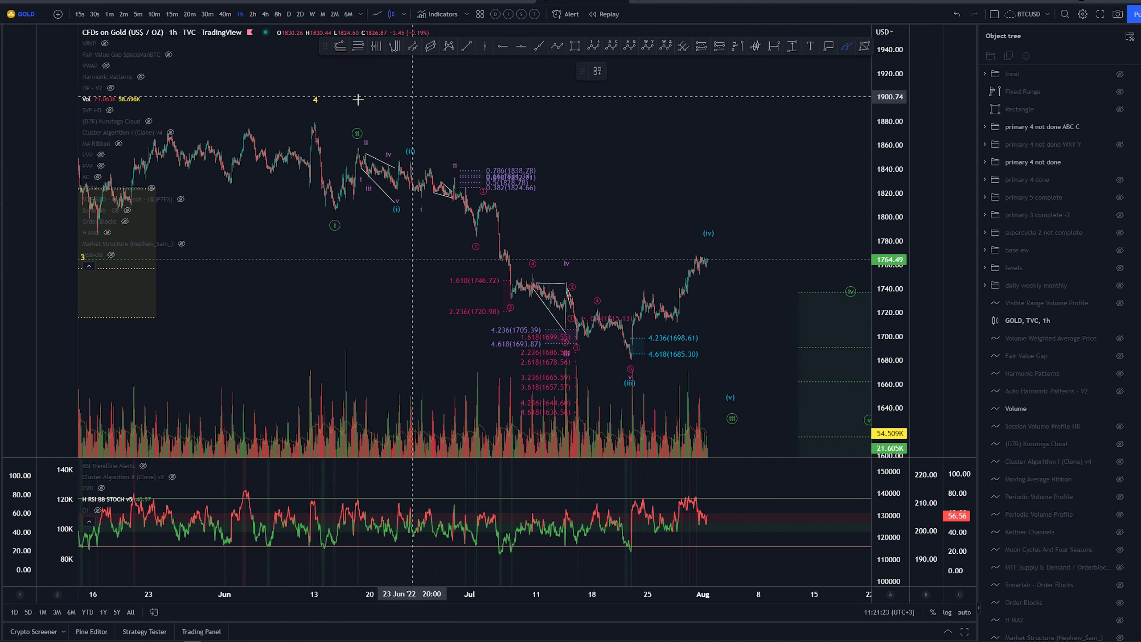
{"action": "mouse_move", "coordinate": [334, 83]}
{"action": "left_mouse_down"}
{"action": "mouse_move", "coordinate": [300, 103]}
{"action": "mouse_move", "coordinate": [357, 144]}
{"action": "mouse_move", "coordinate": [479, 189]}
{"action": "mouse_move", "coordinate": [512, 304]}
{"action": "mouse_move", "coordinate": [535, 316]}
{"action": "mouse_move", "coordinate": [530, 280]}
{"action": "mouse_move", "coordinate": [578, 333]}
{"action": "left_mouse_up"}
{"action": "key", "text": "ctrl+z"}
{"action": "key", "text": "ctrl+z"}
{"action": "key", "text": "ctrl+z"}
{"action": "key", "text": "ctrl+z"}
{"action": "key", "text": "ctrl+z"}
{"action": "key", "text": "ctrl+z"}
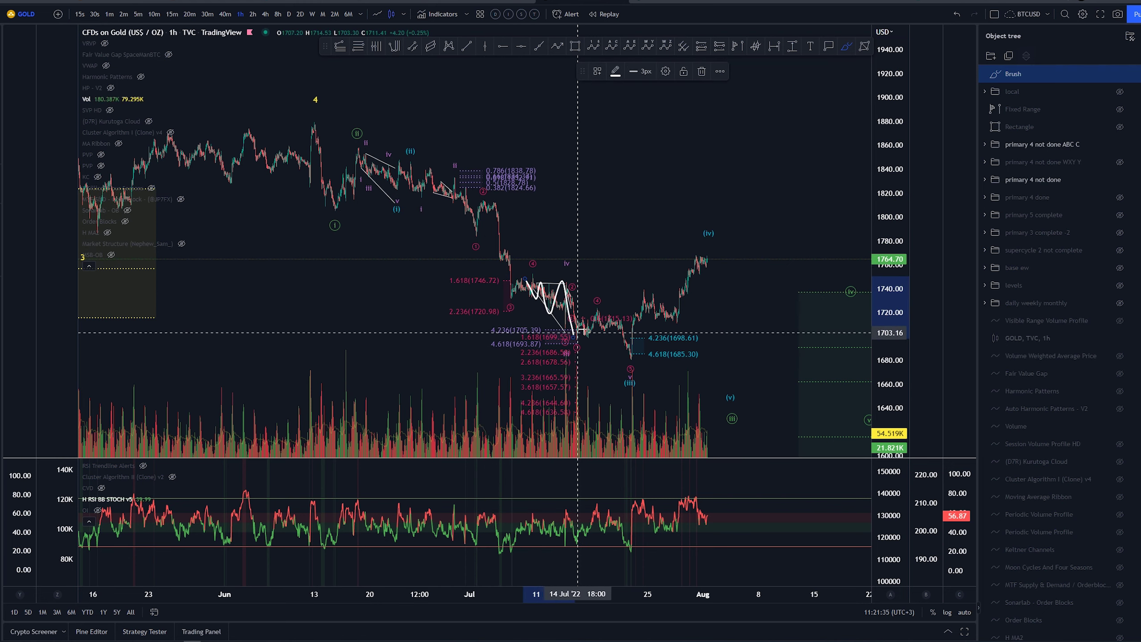
{"action": "key", "text": "ctrl+z"}
Step: Mark the mid-July high at the purple iv label with a Brush stroke and undo it
{"action": "scroll", "coordinate": [708, 236], "scroll_direction": "up", "scroll_amount": 4}
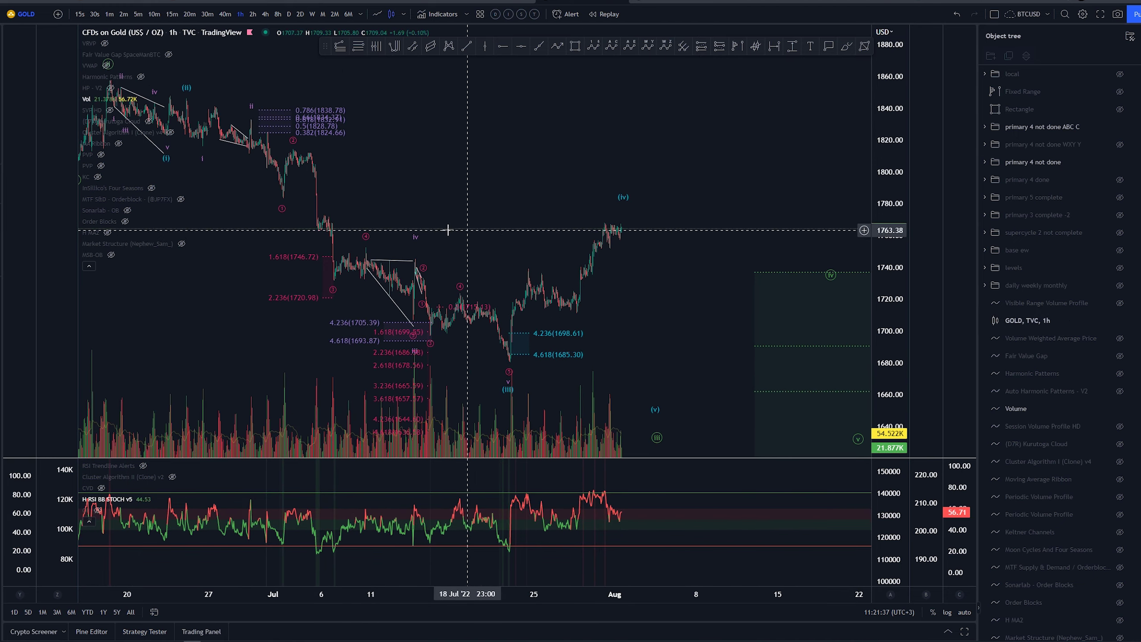
{"action": "mouse_move", "coordinate": [411, 247]}
{"action": "left_mouse_down"}
{"action": "mouse_move", "coordinate": [390, 339]}
{"action": "mouse_move", "coordinate": [401, 246]}
{"action": "left_mouse_up"}
{"action": "key", "text": "ctrl+z"}
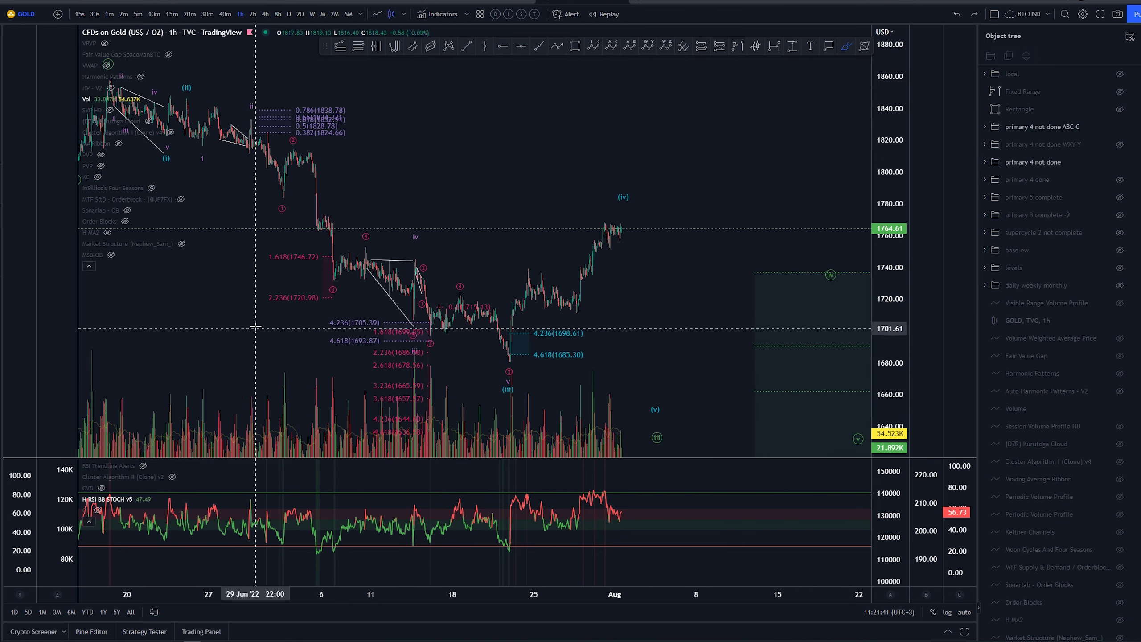
Step: Trace the decline from the purple iv high to the blue (iii) low several times with the Brush, removing each stroke
{"action": "scroll", "coordinate": [266, 324], "scroll_direction": "up", "scroll_amount": 1}
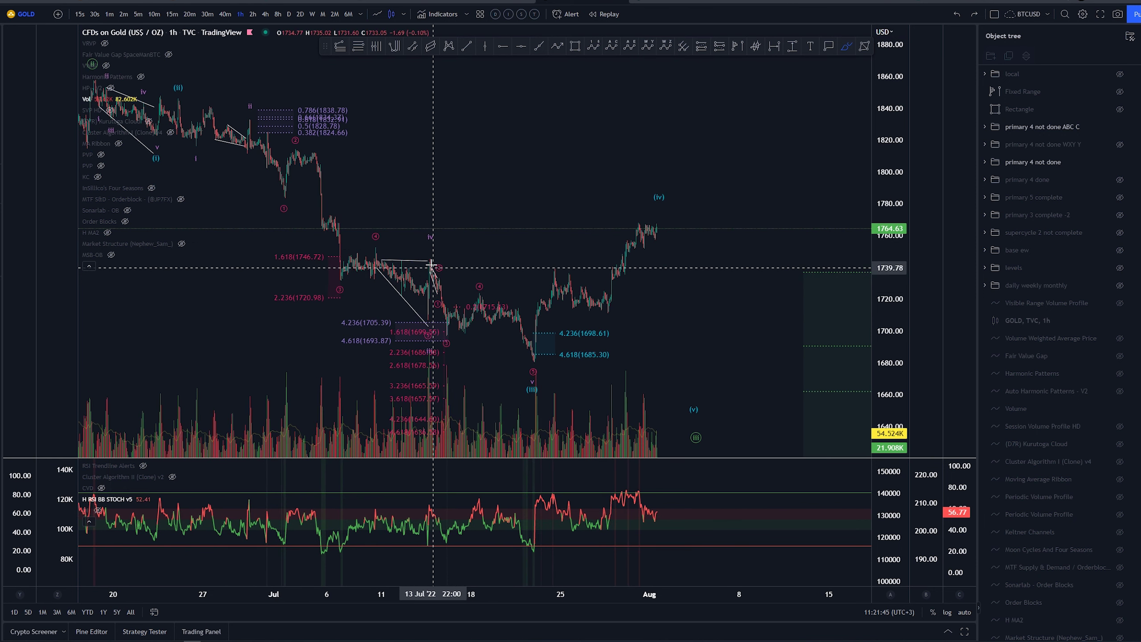
{"action": "left_click_drag", "start_coordinate": [431, 264], "coordinate": [443, 317]}
{"action": "key", "text": "ctrl+z"}
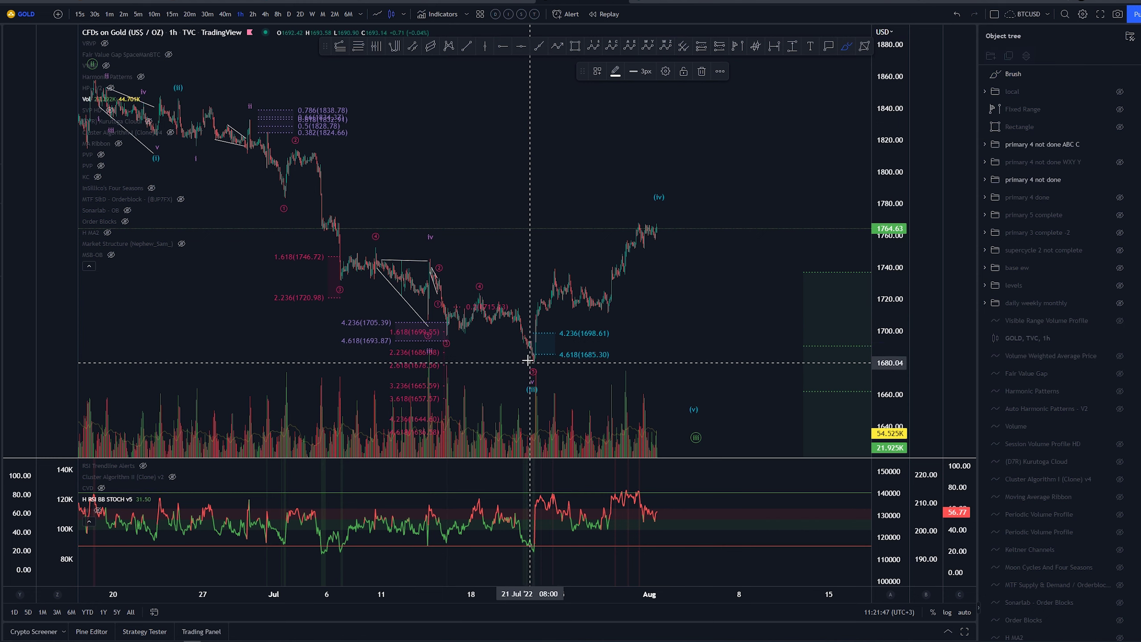
{"action": "left_click_drag", "start_coordinate": [427, 263], "coordinate": [450, 342]}
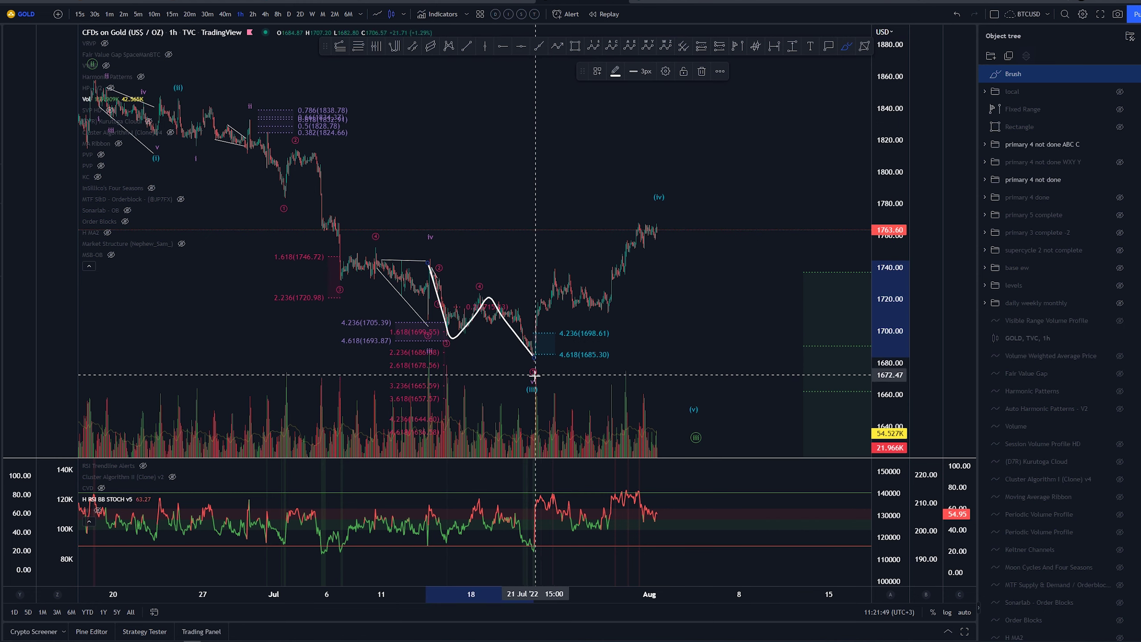
{"action": "key", "text": "Delete"}
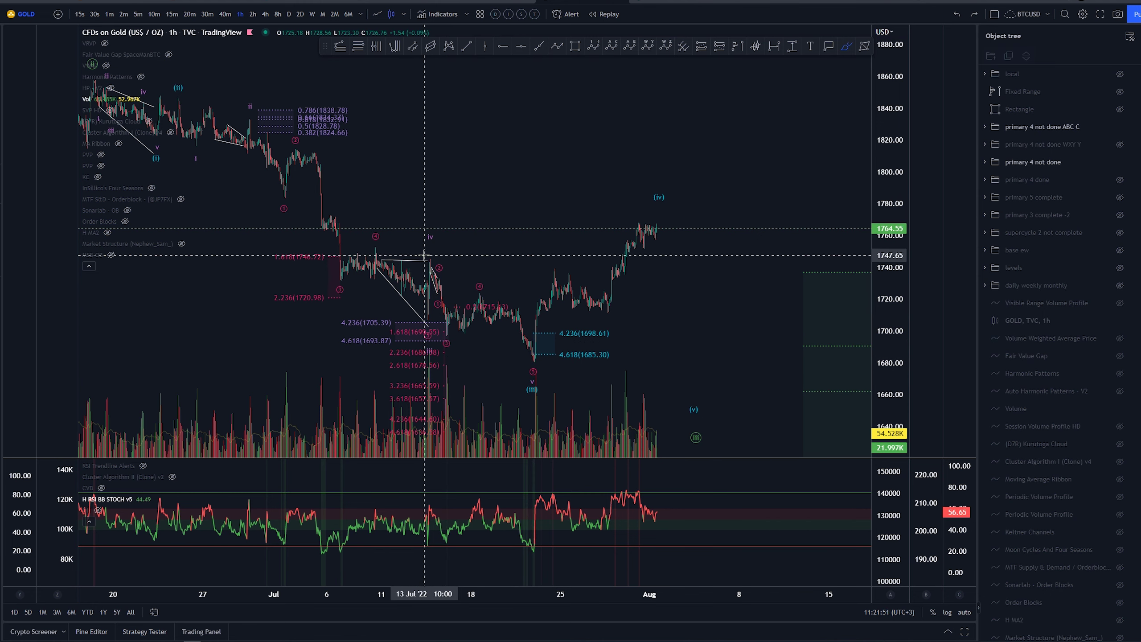
{"action": "mouse_move", "coordinate": [420, 265]}
{"action": "left_mouse_down"}
{"action": "mouse_move", "coordinate": [444, 305]}
{"action": "mouse_move", "coordinate": [511, 325]}
{"action": "mouse_move", "coordinate": [535, 359]}
{"action": "left_mouse_up"}
{"action": "key", "text": "Delete"}
{"action": "mouse_move", "coordinate": [423, 261]}
{"action": "left_mouse_down"}
{"action": "mouse_move", "coordinate": [433, 291]}
{"action": "mouse_move", "coordinate": [487, 288]}
{"action": "mouse_move", "coordinate": [544, 363]}
{"action": "left_mouse_up"}
{"action": "key", "text": "Delete"}
Step: Sketch Brush strokes down the decline from the mid-June high to the blue (iii) low and beside that low, undoing them
{"action": "scroll", "coordinate": [723, 370], "scroll_direction": "down", "scroll_amount": 4}
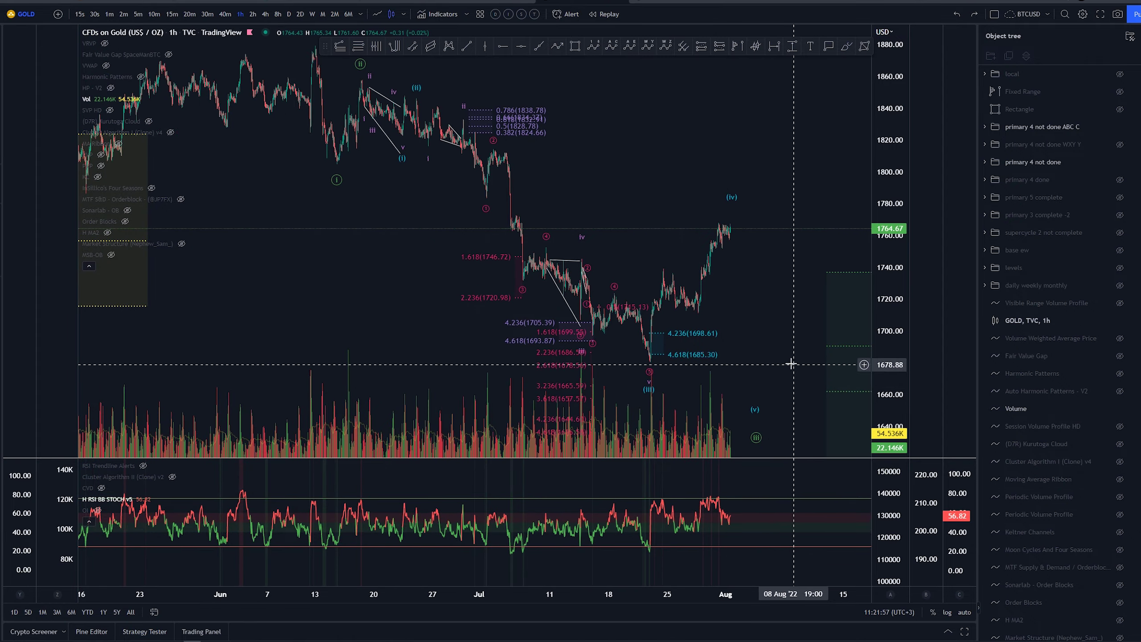
{"action": "left_click_drag", "start_coordinate": [825, 338], "coordinate": [761, 319]}
{"action": "left_click_drag", "start_coordinate": [879, 298], "coordinate": [879, 243]}
{"action": "scroll", "coordinate": [761, 249], "scroll_direction": "up", "scroll_amount": 3}
{"action": "left_click_drag", "start_coordinate": [649, 284], "coordinate": [768, 251]}
{"action": "scroll", "coordinate": [782, 247], "scroll_direction": "down", "scroll_amount": 3}
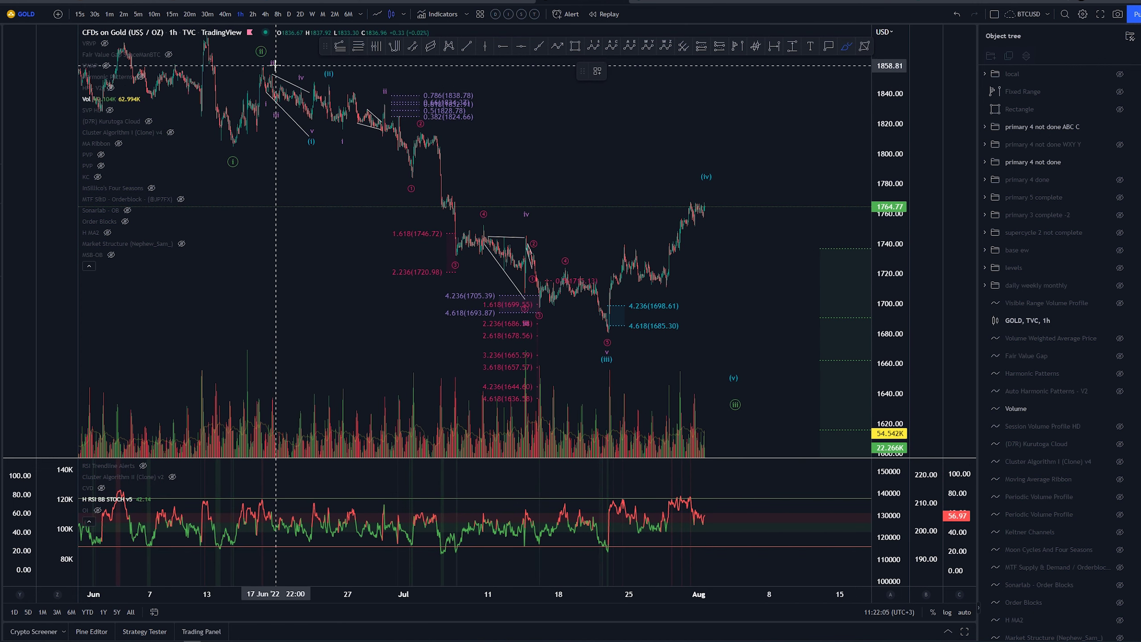
{"action": "mouse_move", "coordinate": [276, 67]}
{"action": "left_mouse_down"}
{"action": "mouse_move", "coordinate": [334, 86]}
{"action": "mouse_move", "coordinate": [608, 345]}
{"action": "left_mouse_up"}
{"action": "key", "text": "ctrl+z"}
{"action": "key", "text": "ctrl+z"}
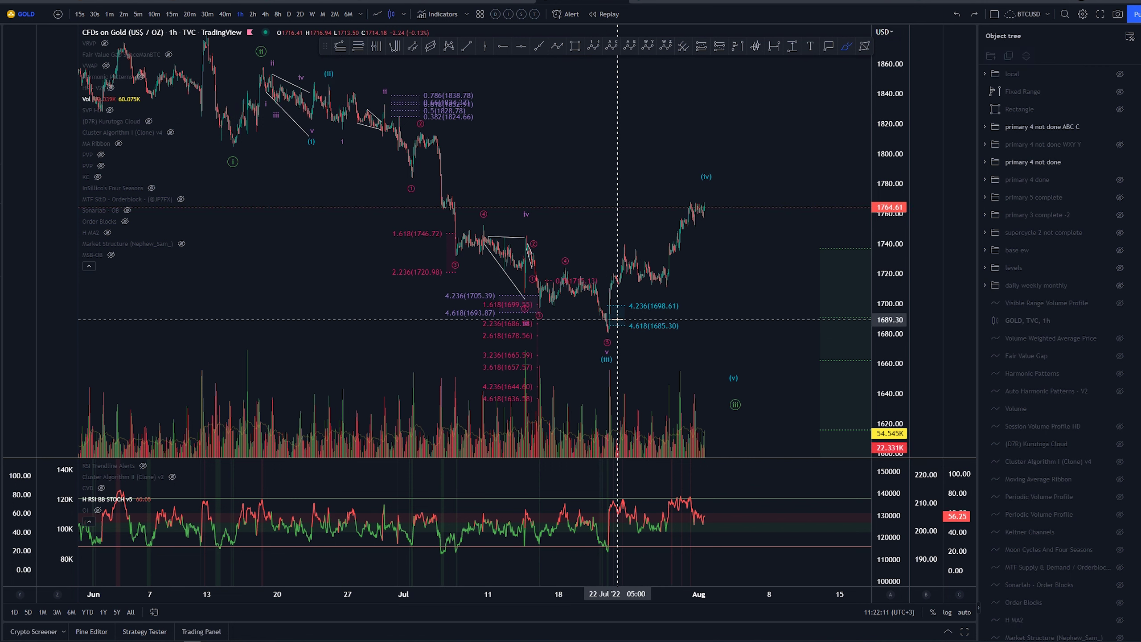
{"action": "mouse_move", "coordinate": [682, 316]}
{"action": "left_mouse_down"}
{"action": "mouse_move", "coordinate": [693, 346]}
{"action": "mouse_move", "coordinate": [672, 314]}
{"action": "left_mouse_up"}
{"action": "key", "text": "ctrl+z"}
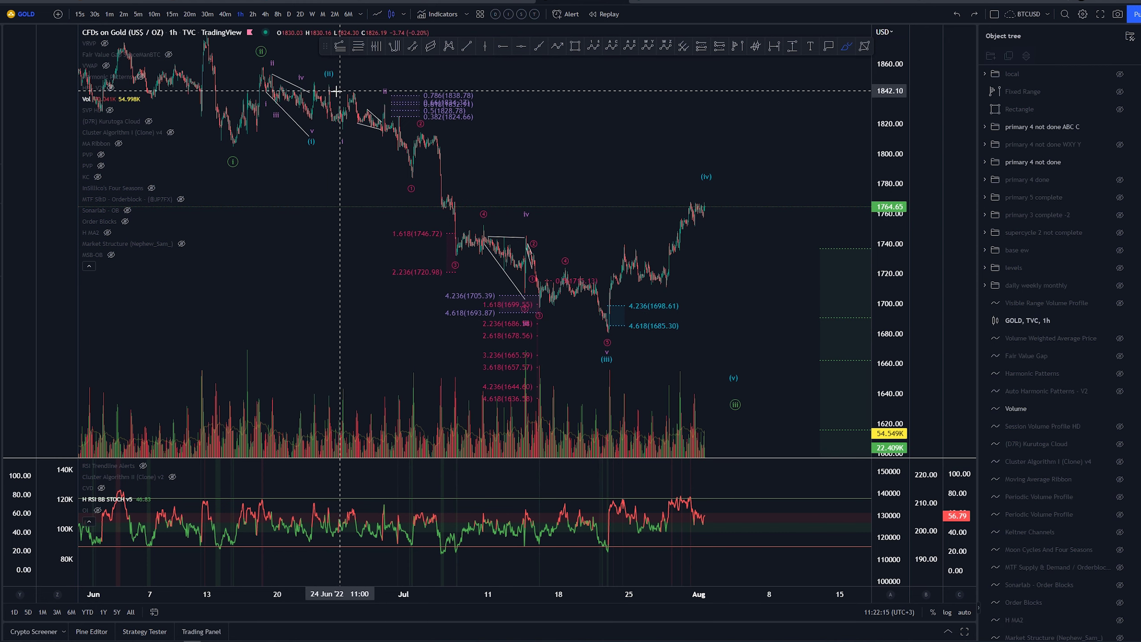
Step: Sketch Brush strokes near the late-June high and trace the zigzag from the mid-June high into early July, undoing them
{"action": "mouse_move", "coordinate": [388, 91]}
{"action": "left_mouse_down"}
{"action": "mouse_move", "coordinate": [344, 135]}
{"action": "mouse_move", "coordinate": [328, 103]}
{"action": "left_mouse_up"}
{"action": "key", "text": "ctrl+z"}
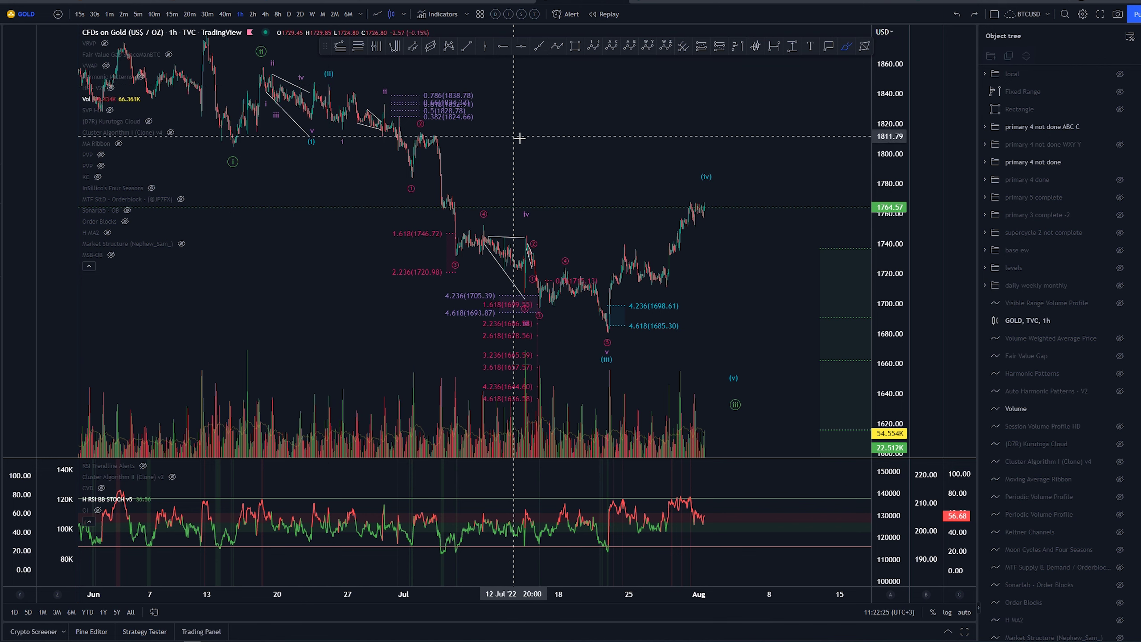
{"action": "mouse_move", "coordinate": [204, 53]}
{"action": "left_mouse_down"}
{"action": "mouse_move", "coordinate": [233, 160]}
{"action": "mouse_move", "coordinate": [250, 70]}
{"action": "left_mouse_up"}
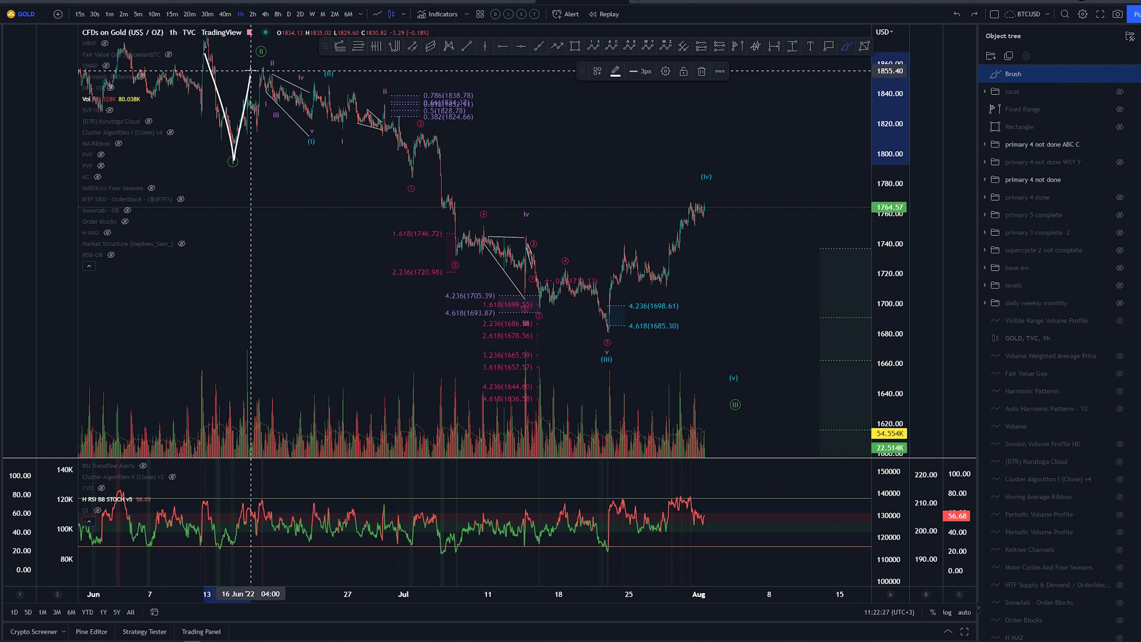
{"action": "left_click_drag", "start_coordinate": [385, 117], "coordinate": [414, 128]}
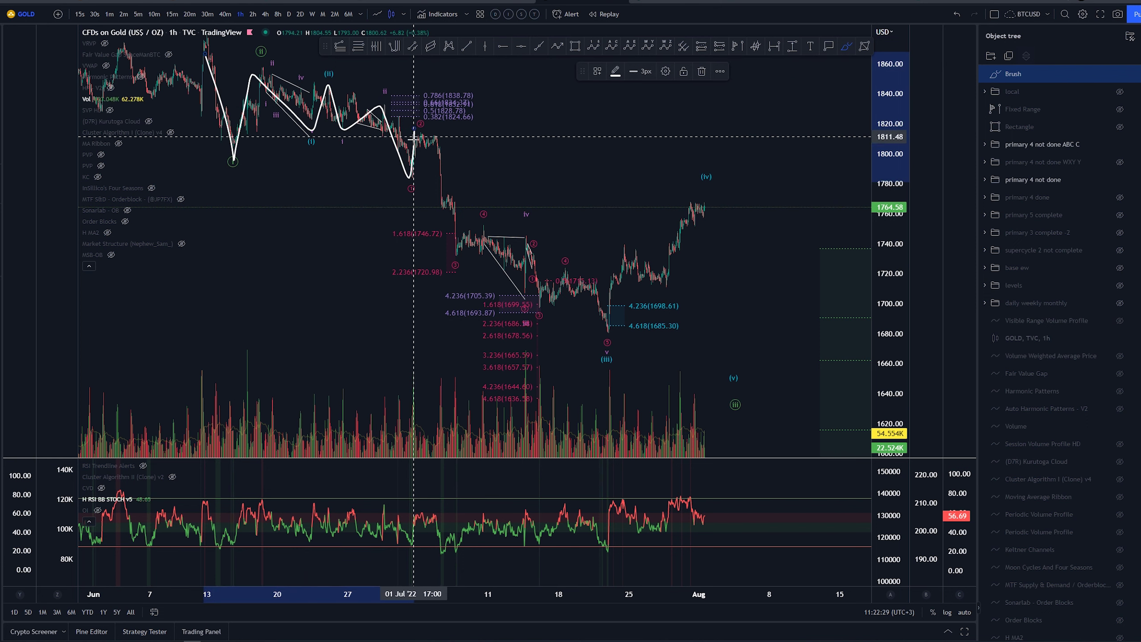
{"action": "key", "text": "ctrl+z"}
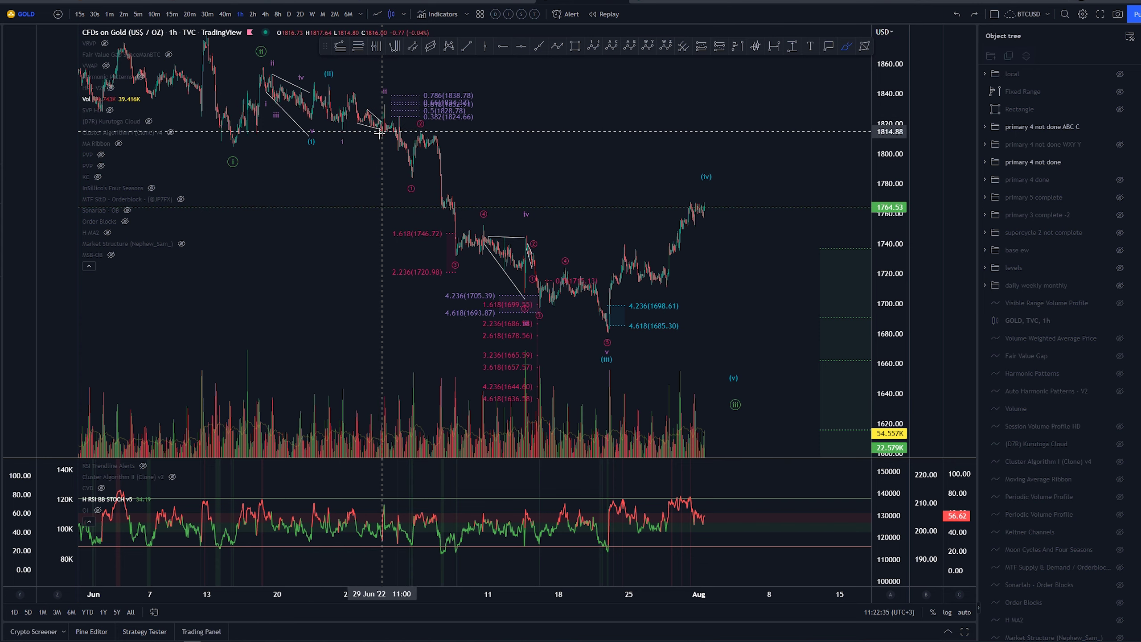
Step: Trace the subwaves from the green ii high to the purple ii high with the Brush and undo the strokes
{"action": "key", "text": "Escape"}
{"action": "left_click_drag", "start_coordinate": [593, 140], "coordinate": [596, 194]}
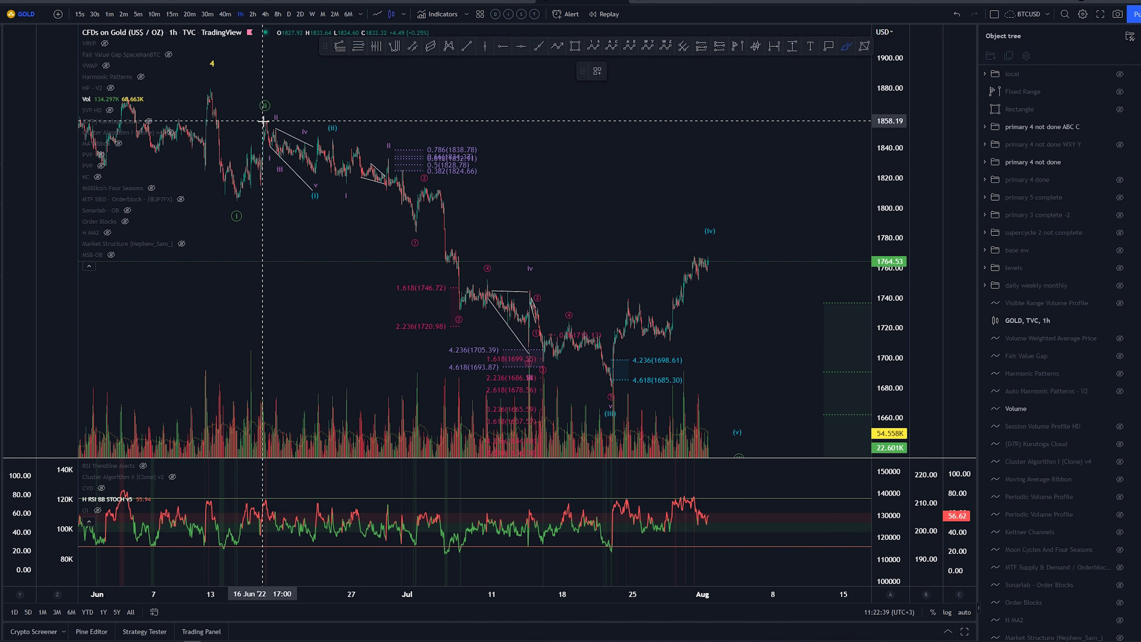
{"action": "mouse_move", "coordinate": [264, 120]}
{"action": "left_mouse_down"}
{"action": "mouse_move", "coordinate": [328, 136]}
{"action": "mouse_move", "coordinate": [281, 142]}
{"action": "mouse_move", "coordinate": [315, 180]}
{"action": "left_mouse_up"}
{"action": "key", "text": "ctrl+z"}
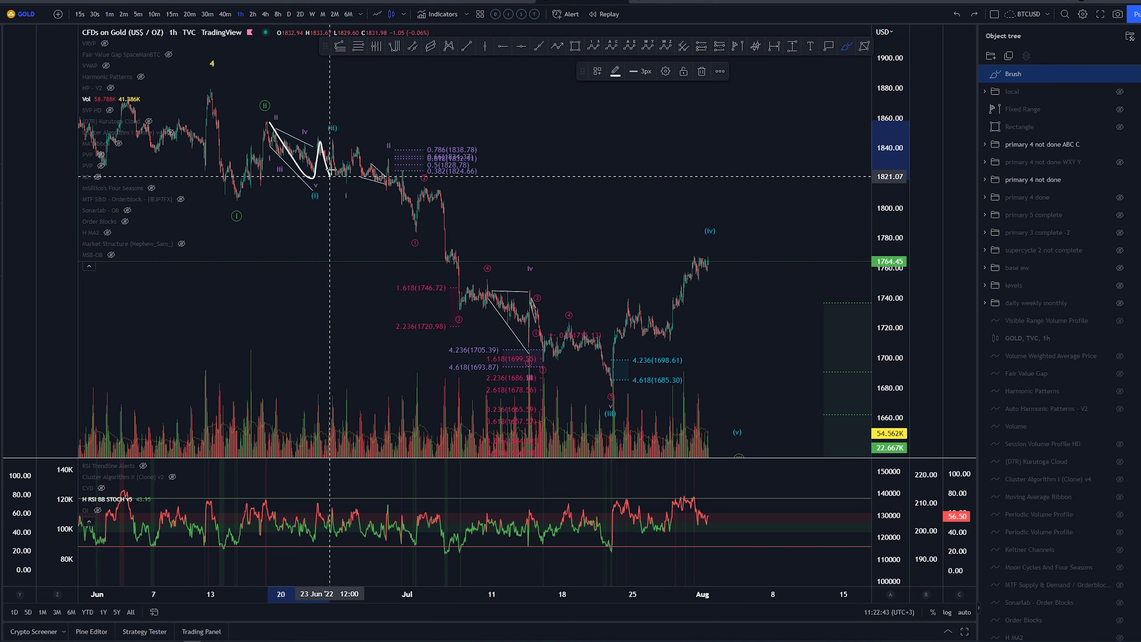
{"action": "left_click_drag", "start_coordinate": [388, 161], "coordinate": [389, 158]}
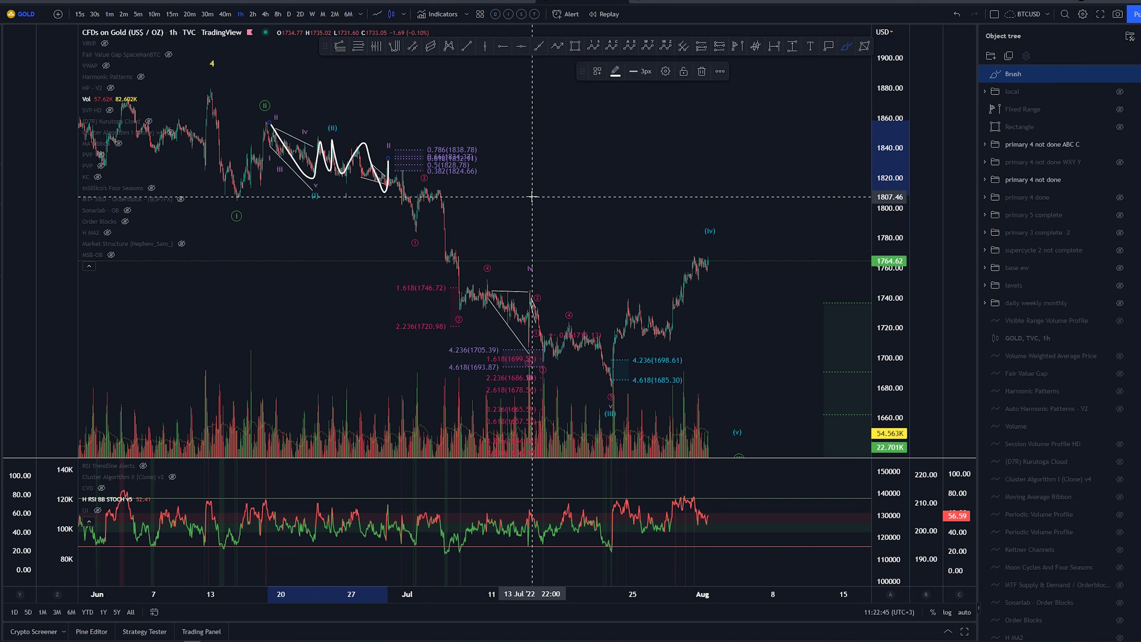
{"action": "key", "text": "ctrl+z"}
Step: Draw a curved Brush arrow from the blue (ii) label to the purple ii high
{"action": "left_click_drag", "start_coordinate": [343, 124], "coordinate": [393, 148]}
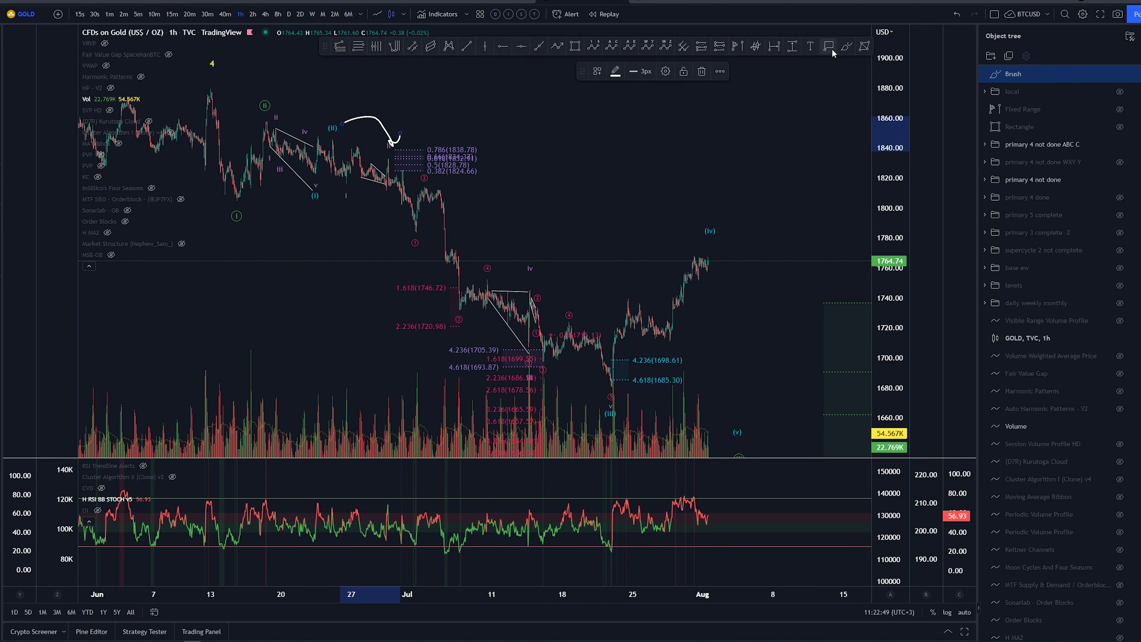
{"action": "left_click_drag", "start_coordinate": [621, 168], "coordinate": [599, 138]}
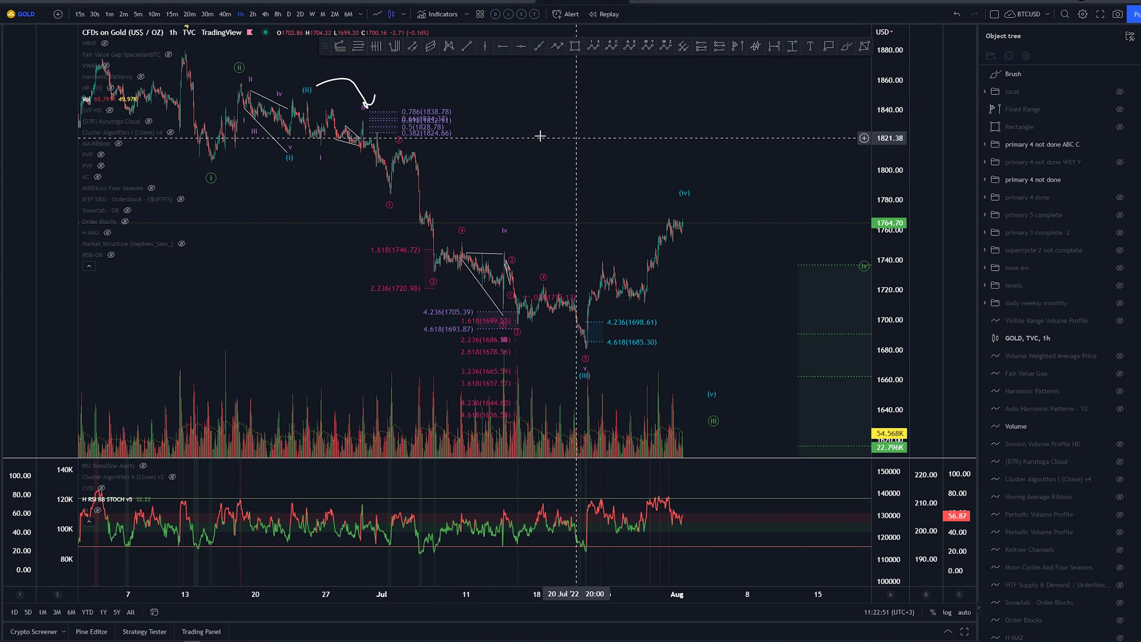
{"action": "left_click", "coordinate": [829, 45]}
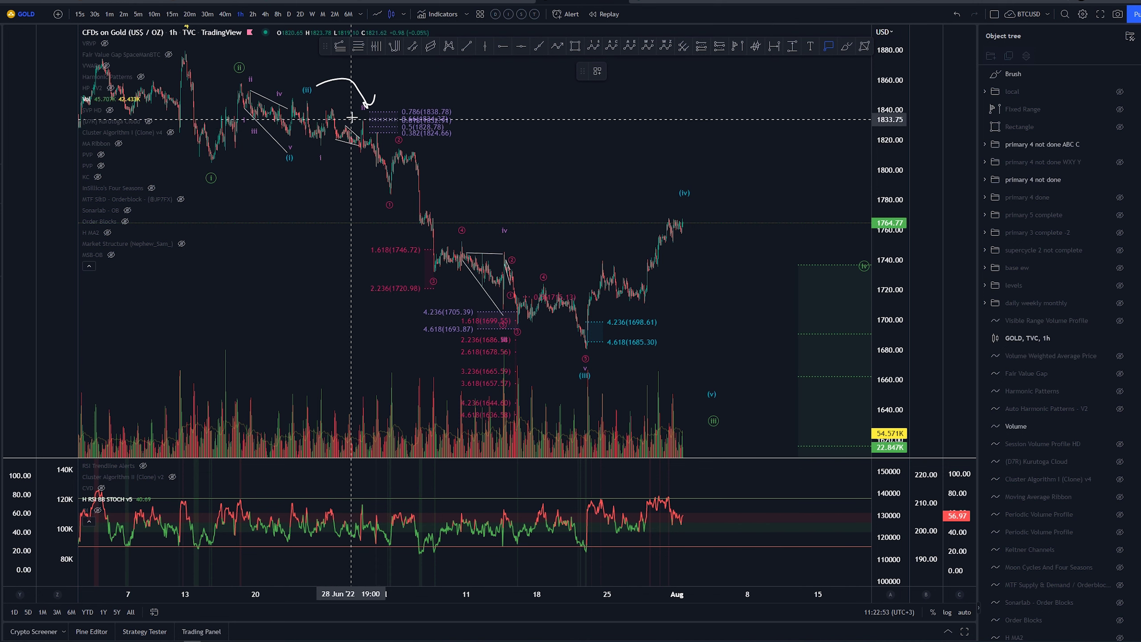
{"action": "left_click", "coordinate": [367, 108]}
{"action": "key", "text": "ctrl+z"}
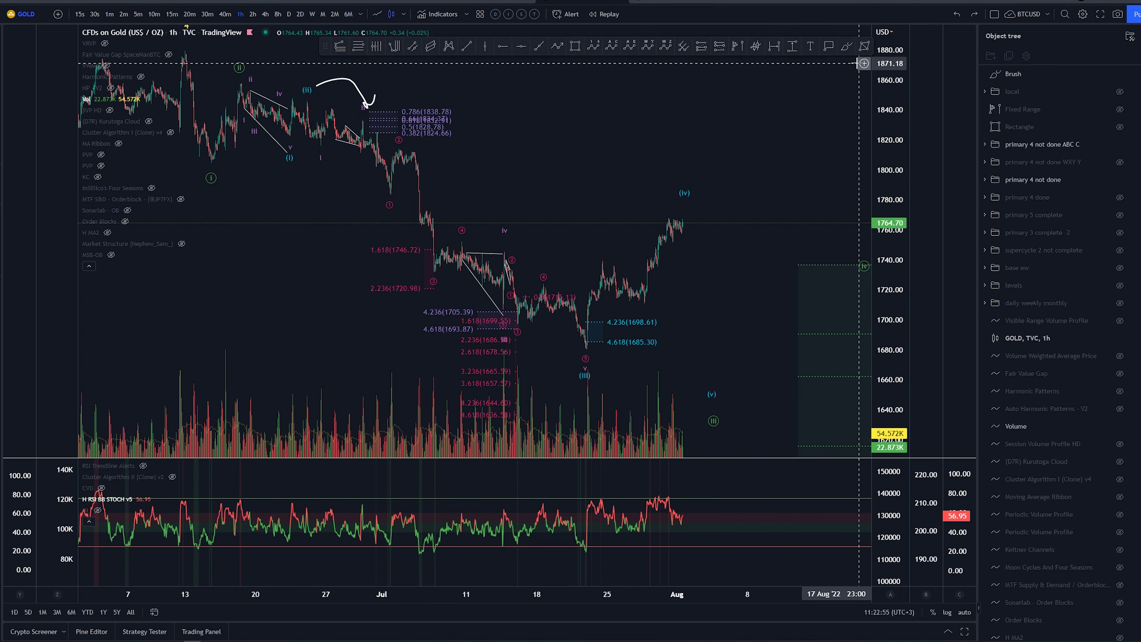
Step: Circle the late-June correction and the late-July rally with the Brush, undoing both circles
{"action": "left_click", "coordinate": [847, 46]}
{"action": "mouse_move", "coordinate": [365, 109]}
{"action": "left_mouse_down"}
{"action": "mouse_move", "coordinate": [279, 88]}
{"action": "mouse_move", "coordinate": [366, 127]}
{"action": "left_mouse_up"}
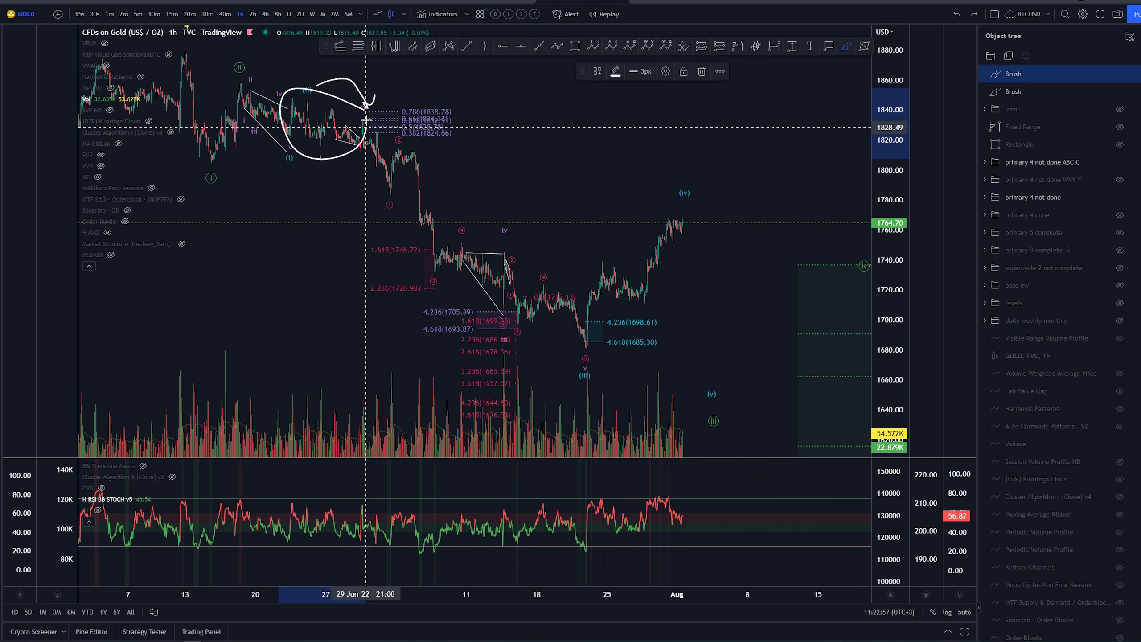
{"action": "mouse_move", "coordinate": [686, 203]}
{"action": "left_mouse_down"}
{"action": "mouse_move", "coordinate": [611, 206]}
{"action": "mouse_move", "coordinate": [591, 334]}
{"action": "mouse_move", "coordinate": [692, 265]}
{"action": "mouse_move", "coordinate": [656, 197]}
{"action": "left_mouse_up"}
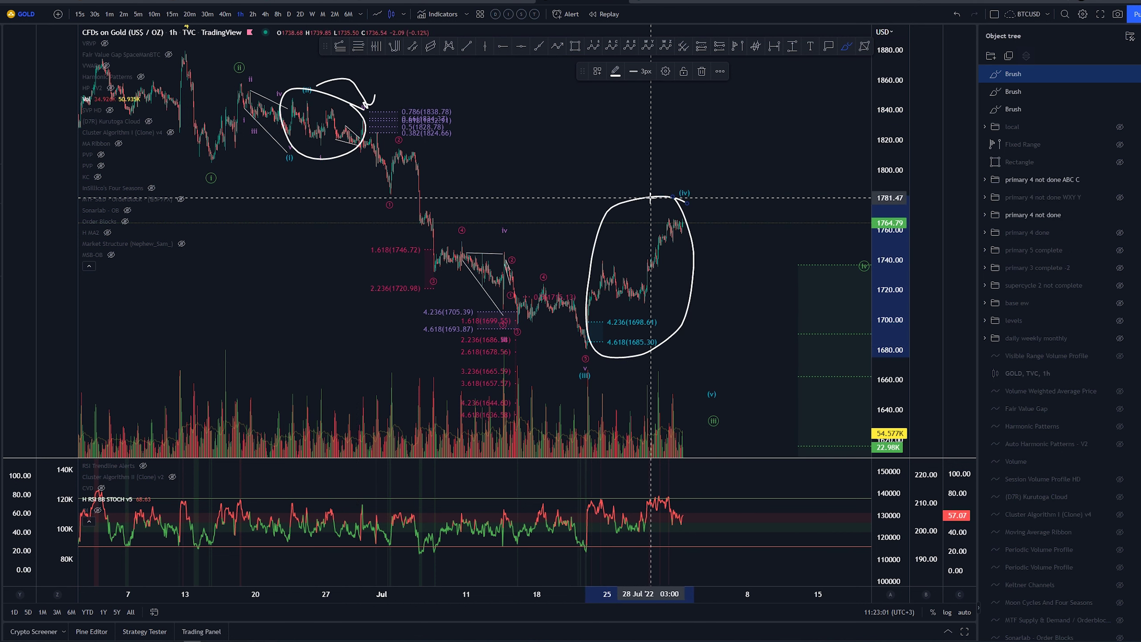
{"action": "key", "text": "ctrl+z"}
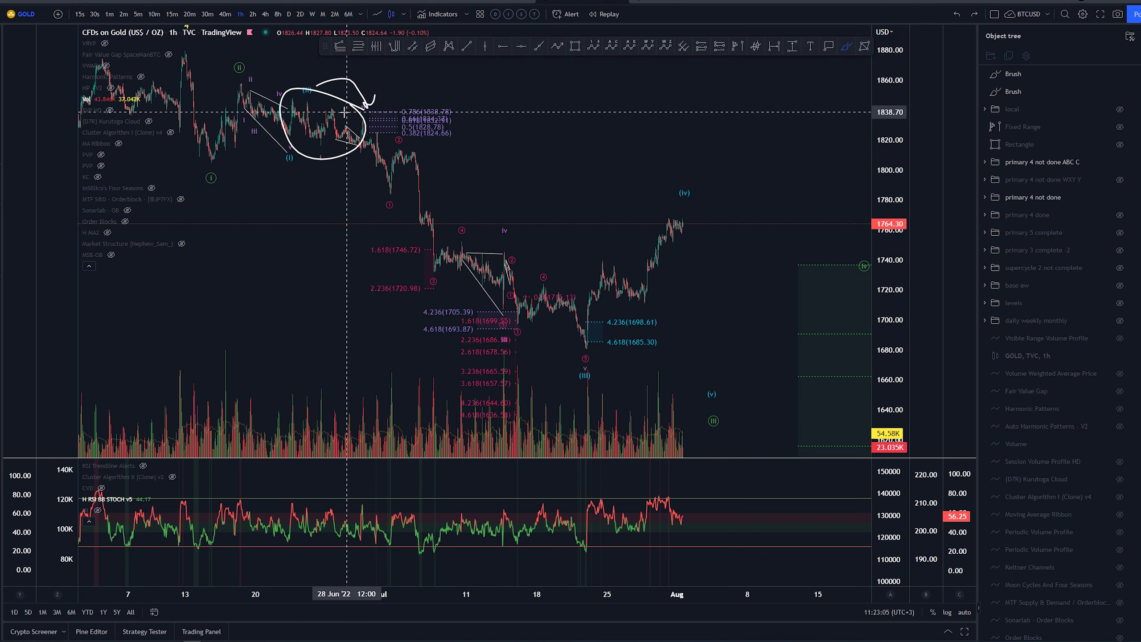
{"action": "key", "text": "ctrl+z"}
Step: Mark the purple ii high and the mid-July drop below purple iv with Brush strokes, undoing each
{"action": "mouse_move", "coordinate": [364, 108]}
{"action": "left_mouse_down"}
{"action": "mouse_move", "coordinate": [300, 92]}
{"action": "mouse_move", "coordinate": [352, 103]}
{"action": "left_mouse_up"}
{"action": "key", "text": "ctrl+z"}
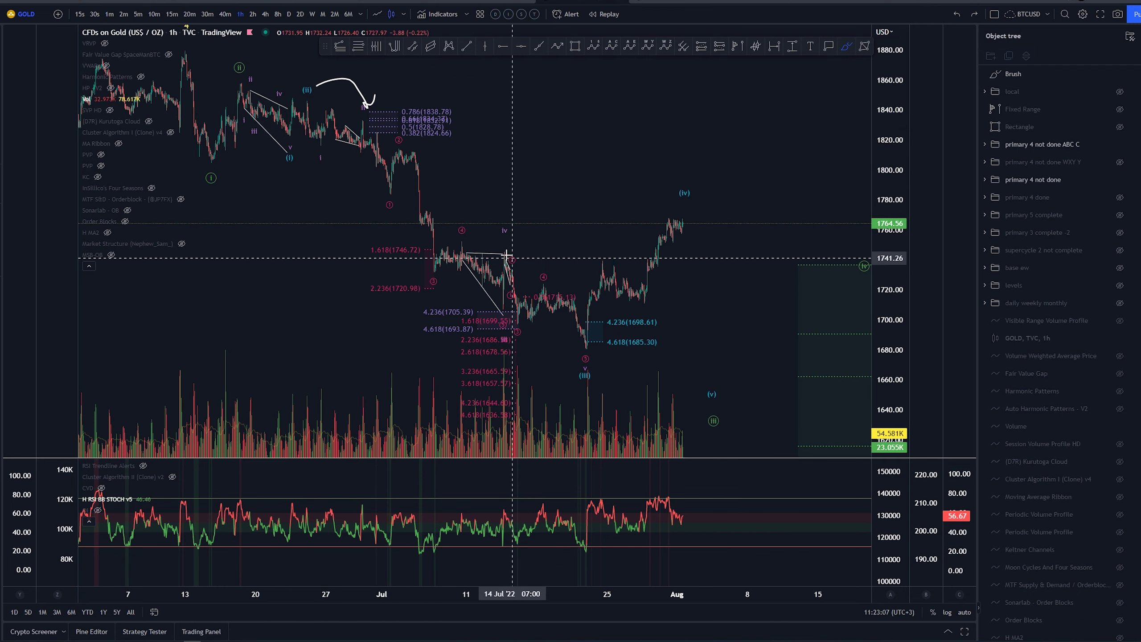
{"action": "left_click_drag", "start_coordinate": [502, 245], "coordinate": [502, 326]}
{"action": "key", "text": "ctrl+z"}
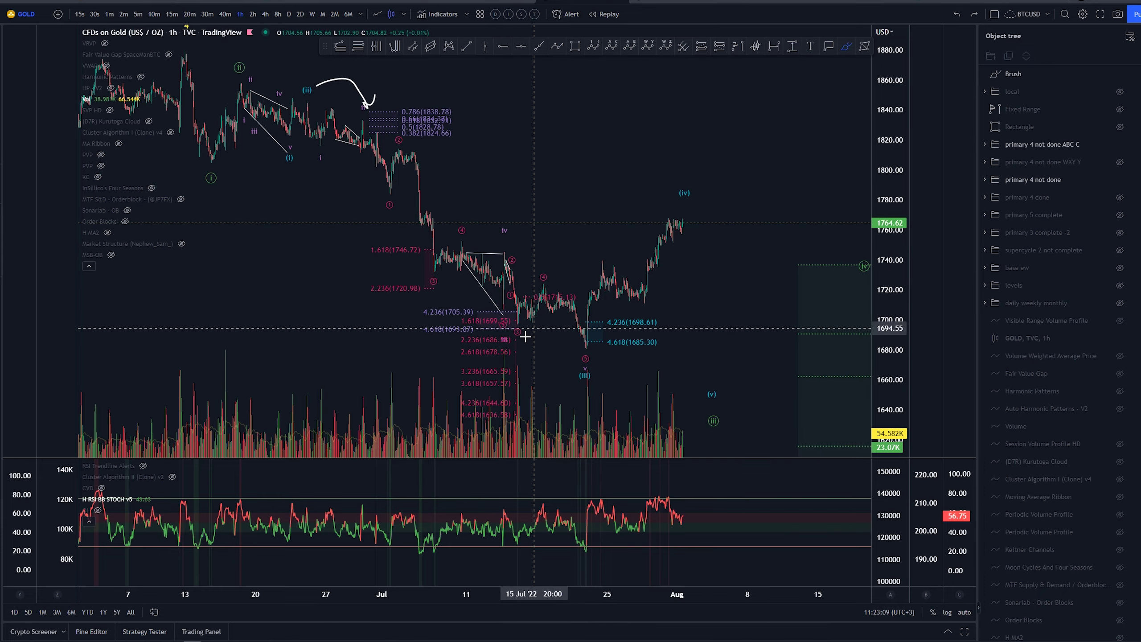
Step: Circle the rebound between green i and green ii and mark the late-July rally with the Brush, undoing both strokes
{"action": "scroll", "coordinate": [503, 247], "scroll_direction": "up", "scroll_amount": 5}
{"action": "scroll", "coordinate": [513, 240], "scroll_direction": "down", "scroll_amount": 5}
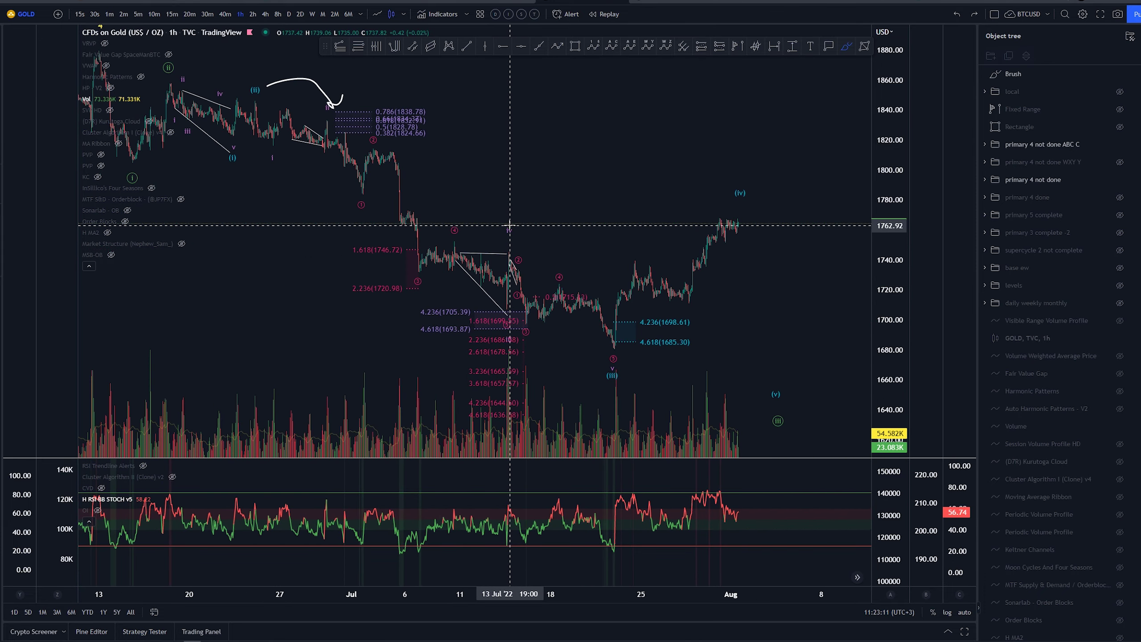
{"action": "left_click_drag", "start_coordinate": [631, 168], "coordinate": [635, 156]}
{"action": "scroll", "coordinate": [635, 156], "scroll_direction": "down", "scroll_amount": 2}
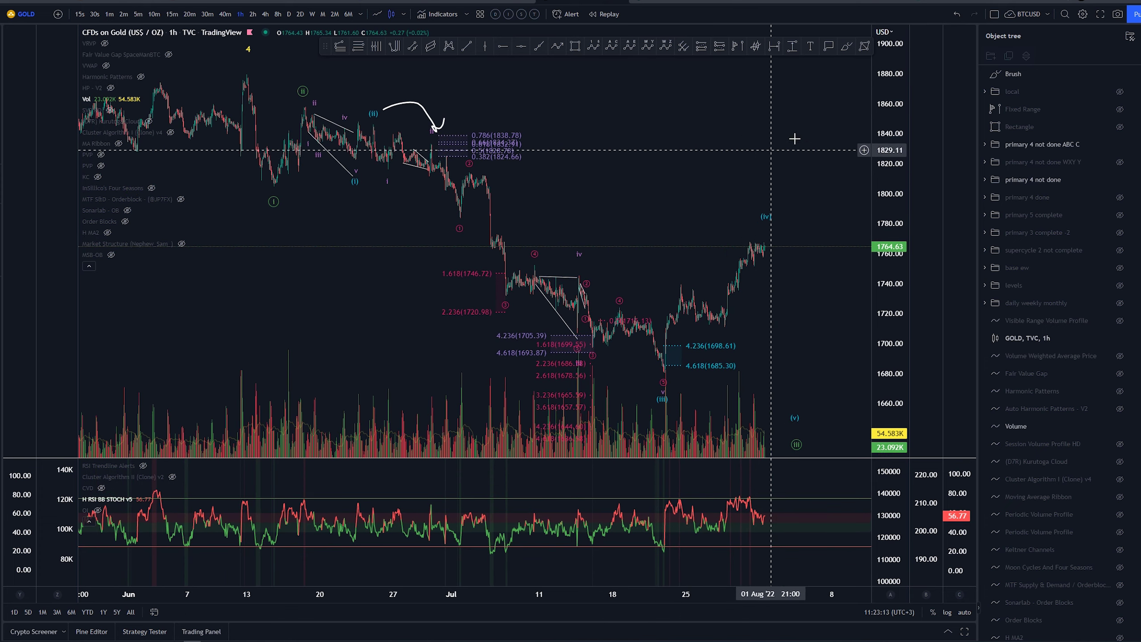
{"action": "left_click", "coordinate": [847, 47]}
{"action": "left_click_drag", "start_coordinate": [301, 99], "coordinate": [292, 96]}
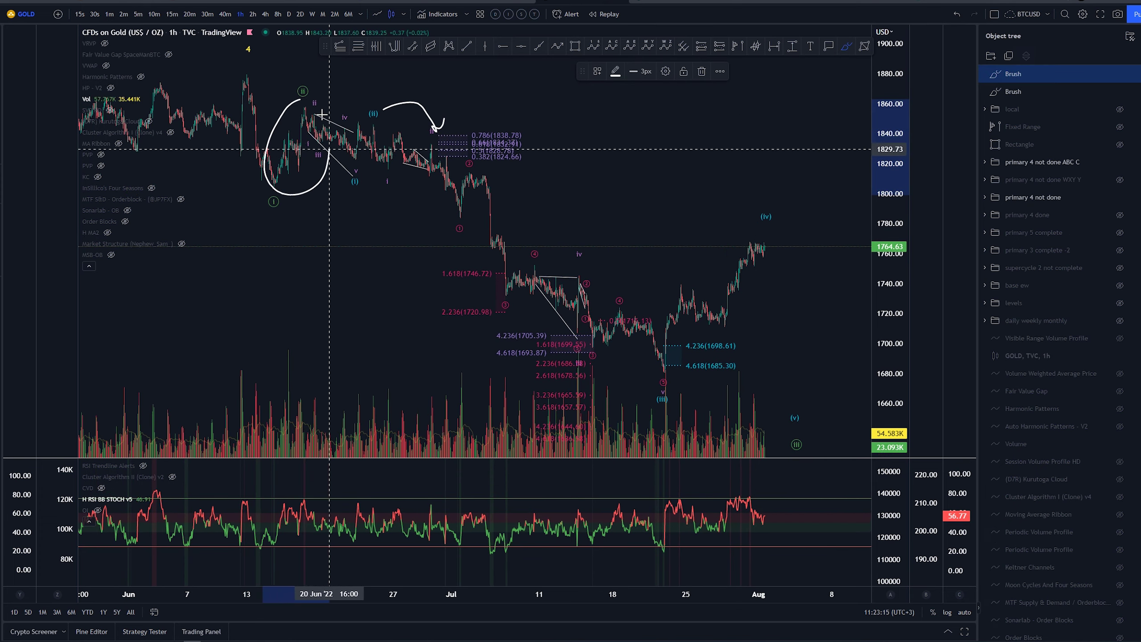
{"action": "key", "text": "ctrl+z"}
{"action": "mouse_move", "coordinate": [779, 231]}
{"action": "left_mouse_down"}
{"action": "mouse_move", "coordinate": [665, 369]}
{"action": "mouse_move", "coordinate": [766, 236]}
{"action": "left_mouse_up"}
{"action": "key", "text": "ctrl+z"}
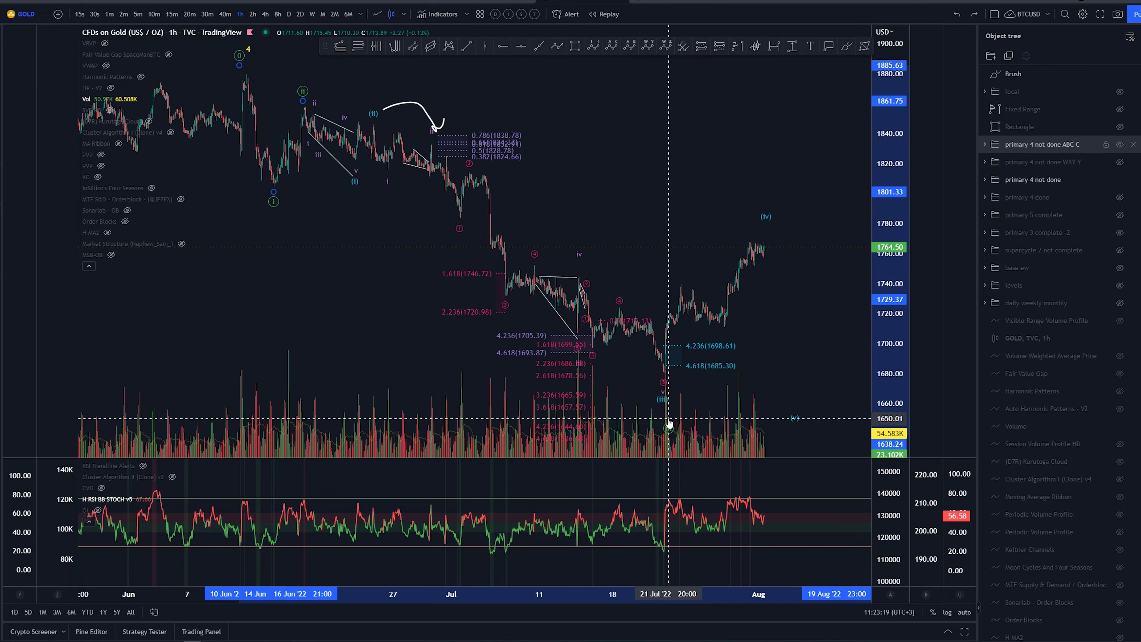
Step: Try moving the green wave iii label back toward the blue (iii) low and undo the move
{"action": "left_click_drag", "start_coordinate": [805, 338], "coordinate": [687, 247]}
{"action": "key", "text": "ctrl+z"}
{"action": "key", "text": "ctrl+z"}
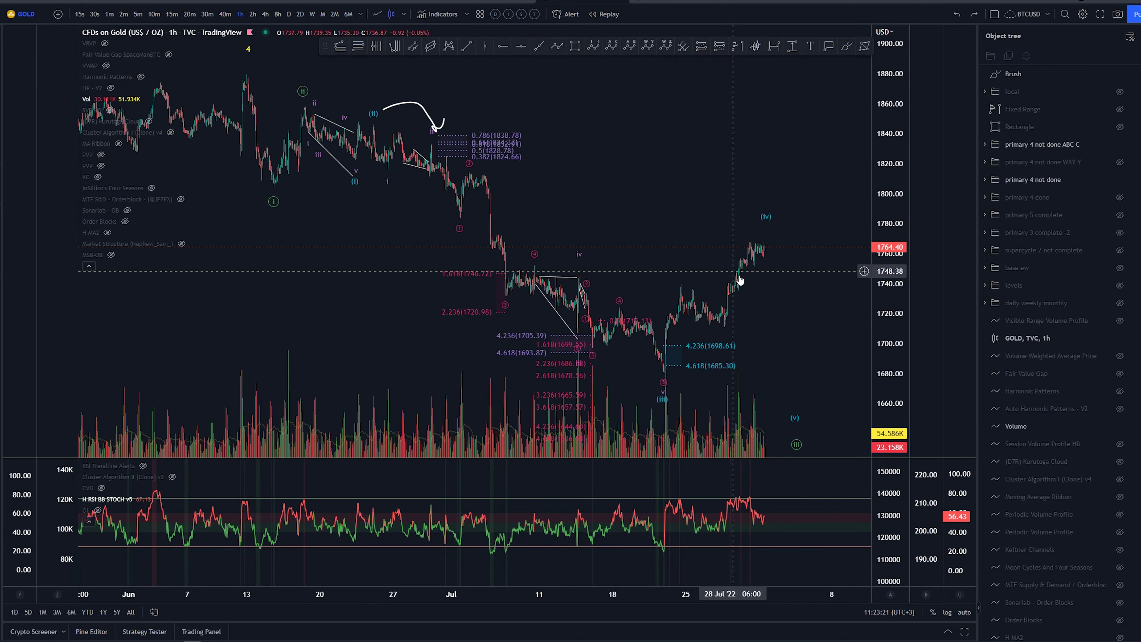
Step: Delete the curved Brush arrow, sketch another from the blue (ii) label to the purple ii high, and undo it
{"action": "left_click_drag", "start_coordinate": [765, 275], "coordinate": [640, 220]}
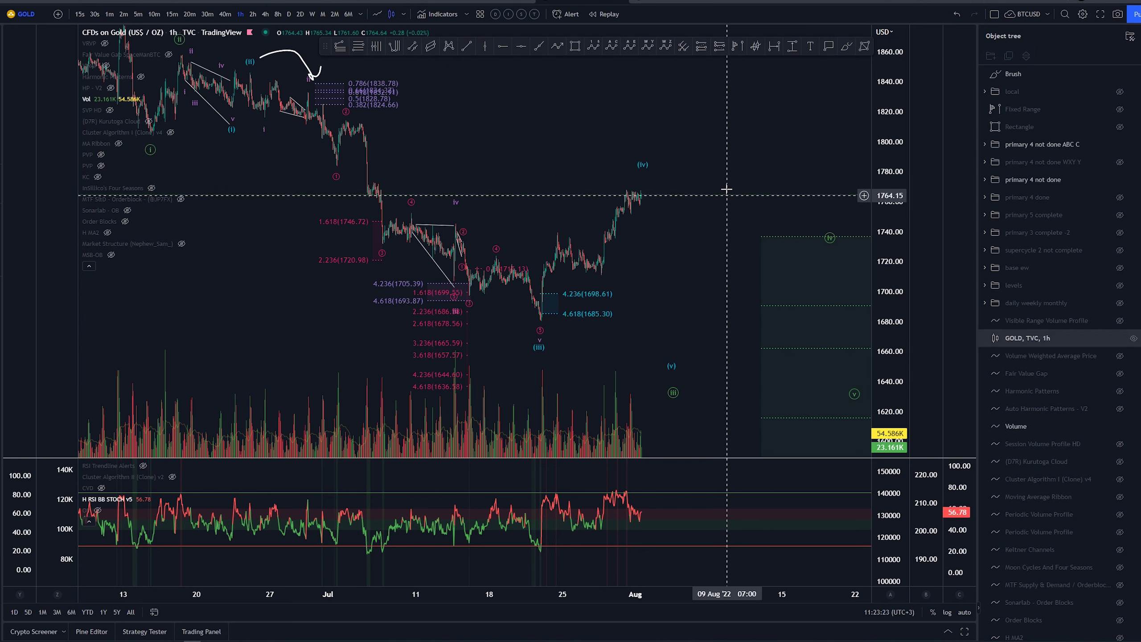
{"action": "left_click_drag", "start_coordinate": [726, 204], "coordinate": [736, 243]}
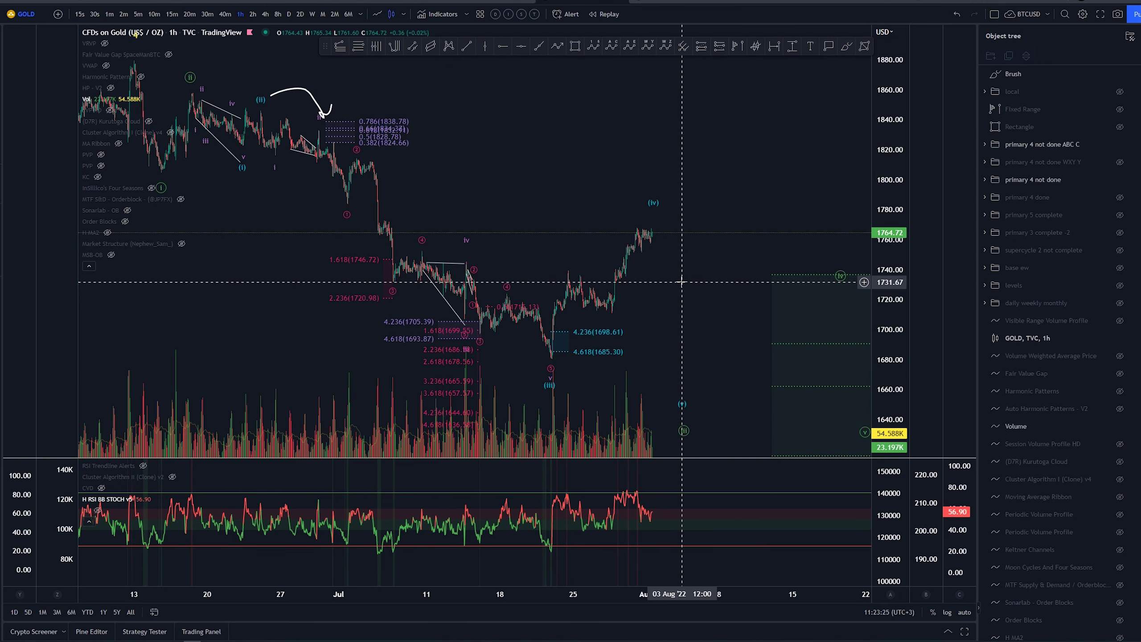
{"action": "left_click", "coordinate": [312, 95]}
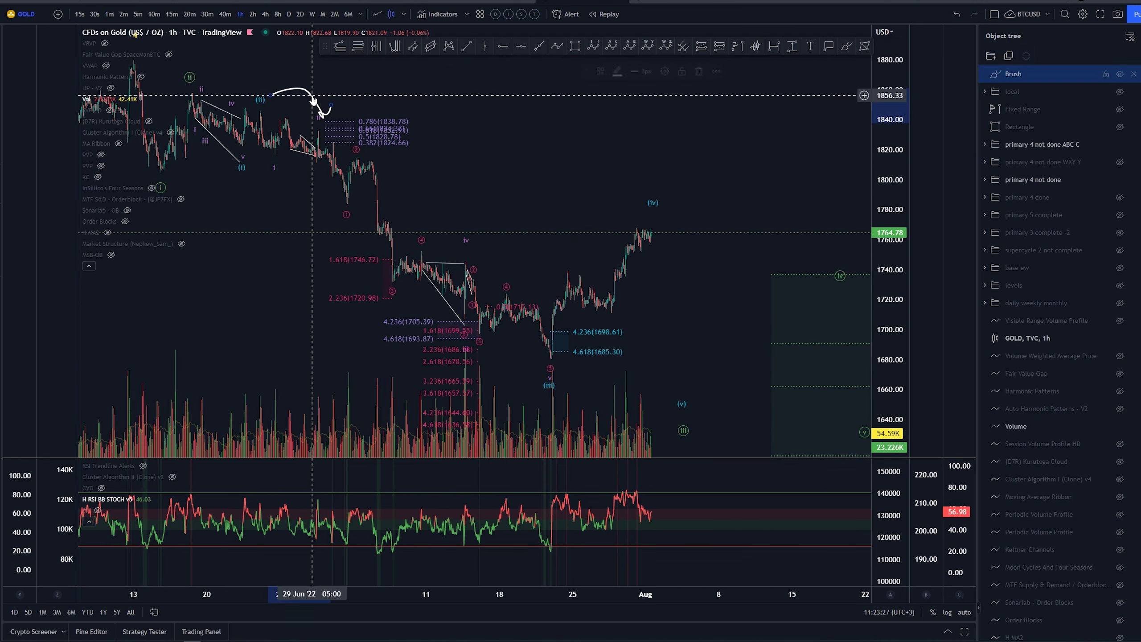
{"action": "left_click", "coordinate": [698, 71]}
{"action": "left_click", "coordinate": [849, 46]}
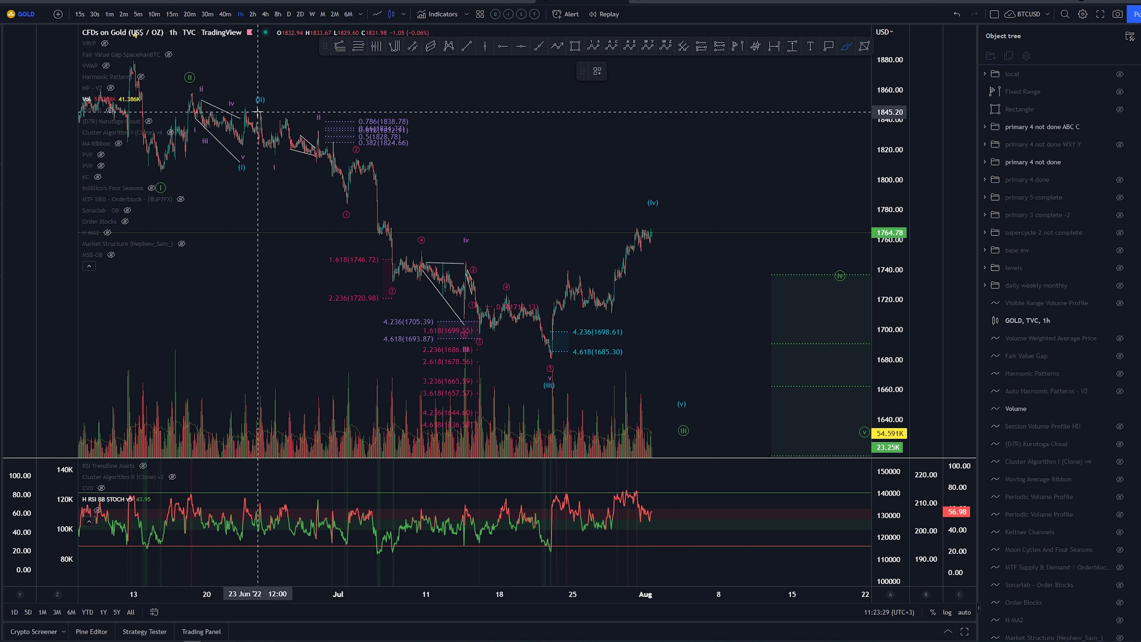
{"action": "left_click_drag", "start_coordinate": [258, 111], "coordinate": [294, 99]}
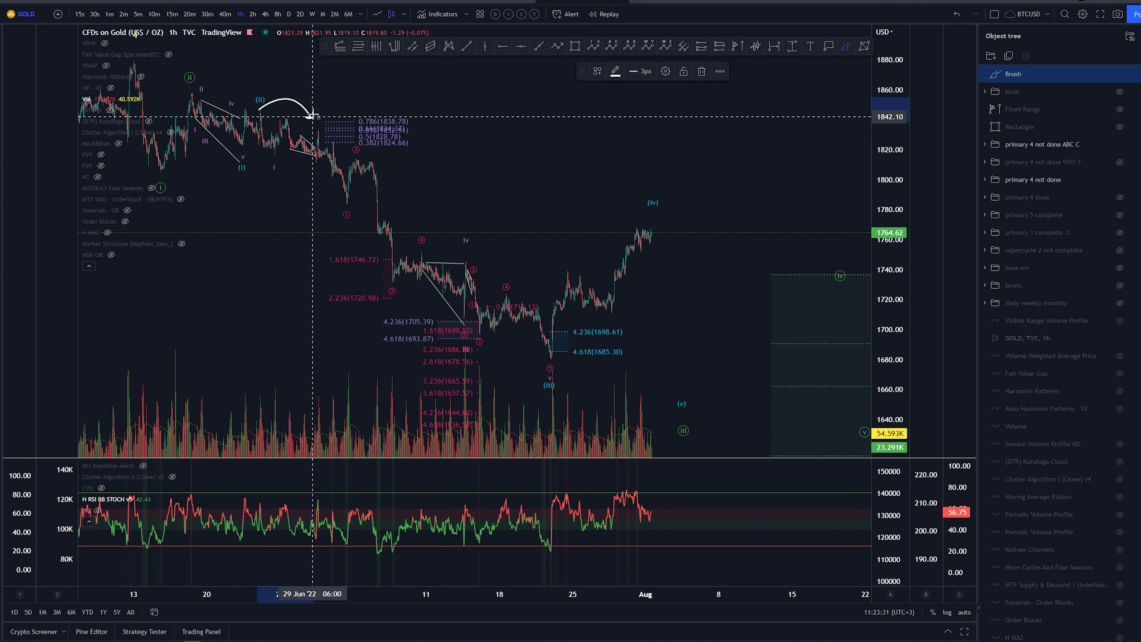
{"action": "key", "text": "ctrl+z"}
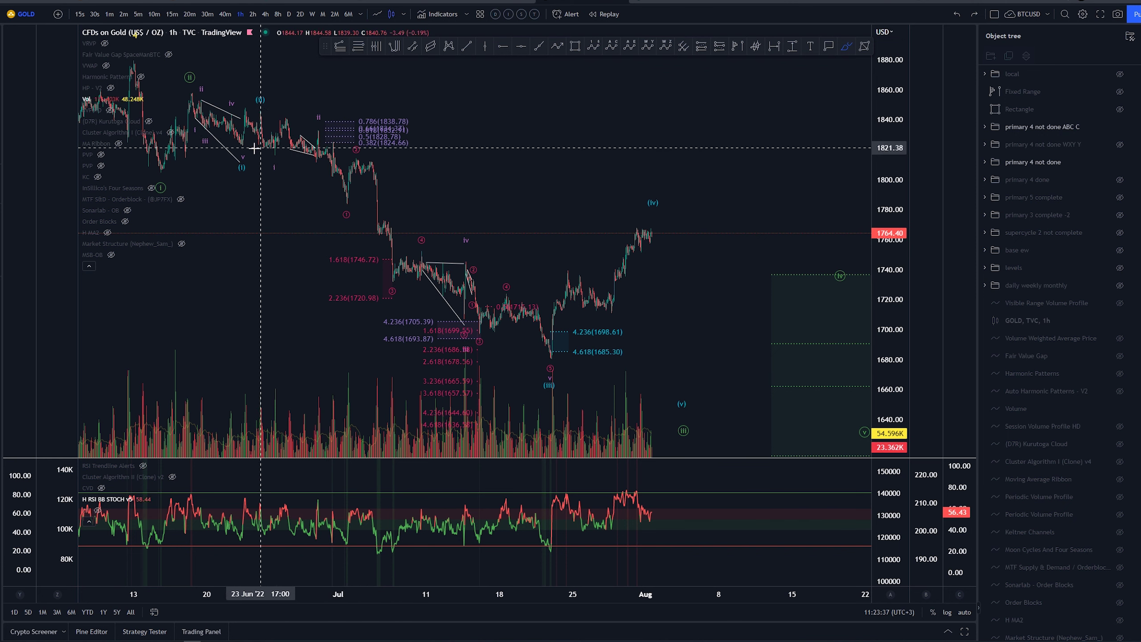
Step: Move the blue (ii) wave label to the purple ii high at the end of June
{"action": "left_click_drag", "start_coordinate": [253, 96], "coordinate": [331, 115]}
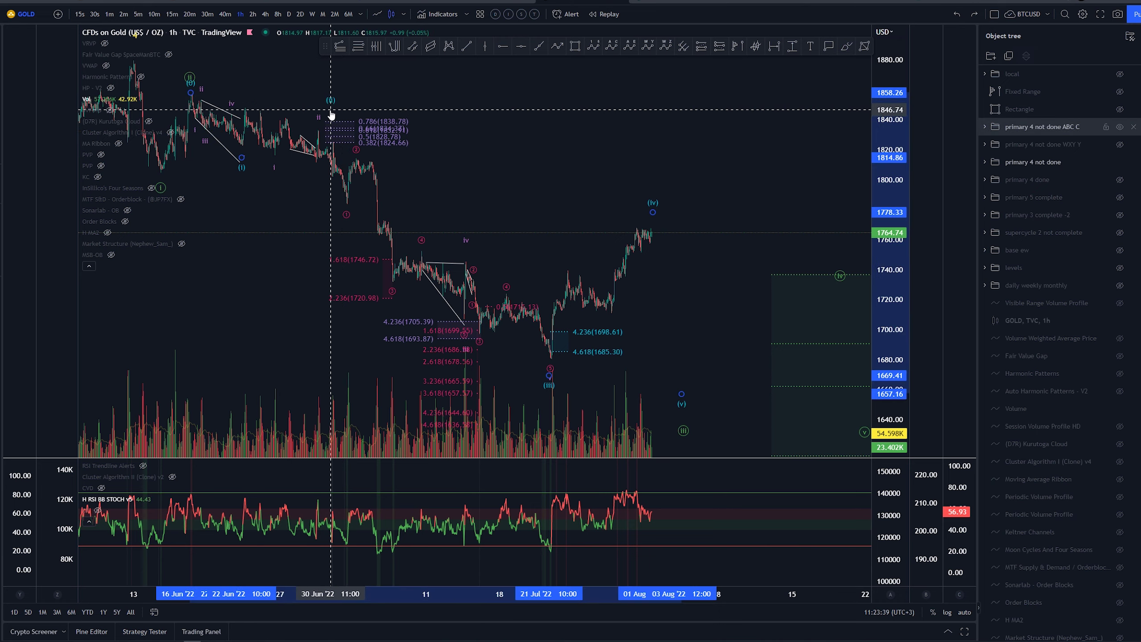
{"action": "left_click", "coordinate": [465, 119]}
{"action": "left_click_drag", "start_coordinate": [532, 121], "coordinate": [496, 101]}
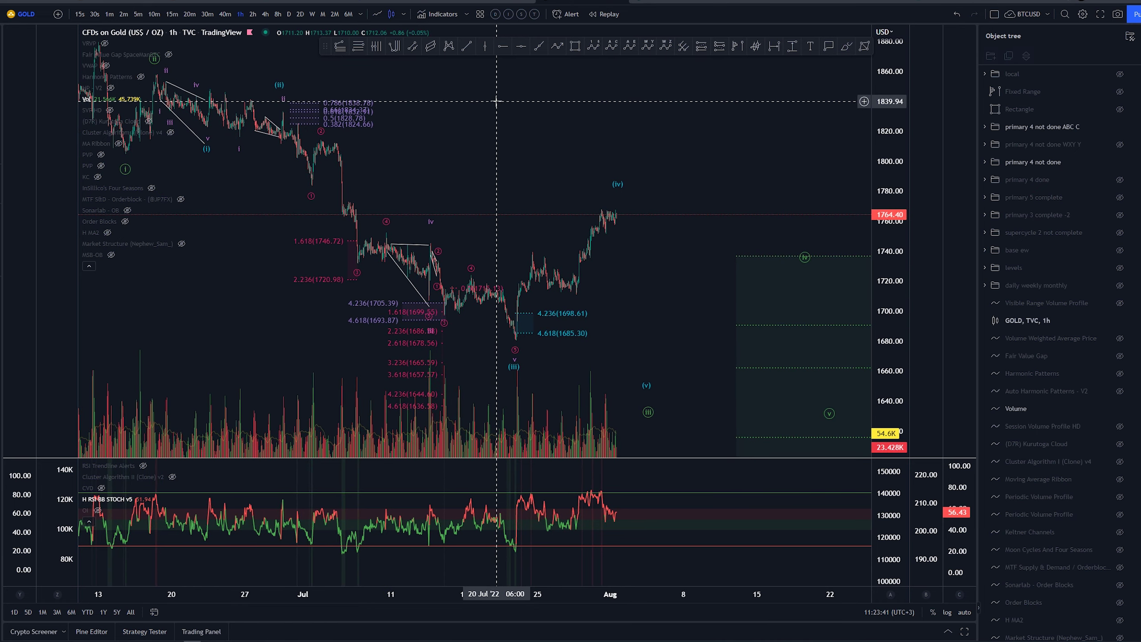
Step: Show the hidden "local" drawing group on the gold chart
{"action": "left_click_drag", "start_coordinate": [602, 141], "coordinate": [543, 103]}
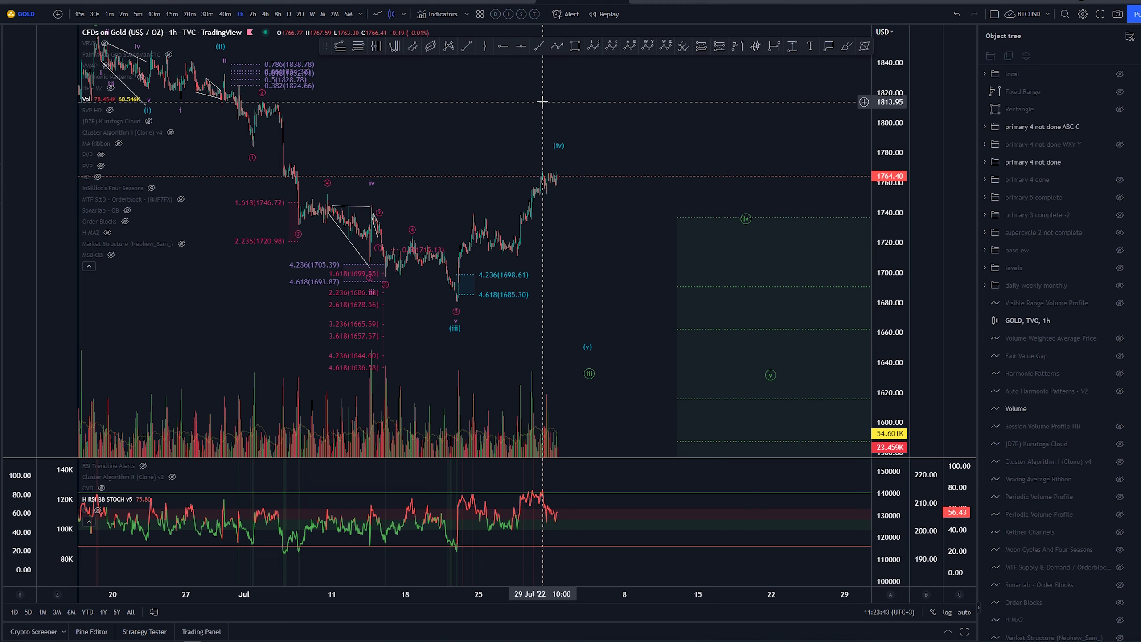
{"action": "left_click", "coordinate": [458, 304]}
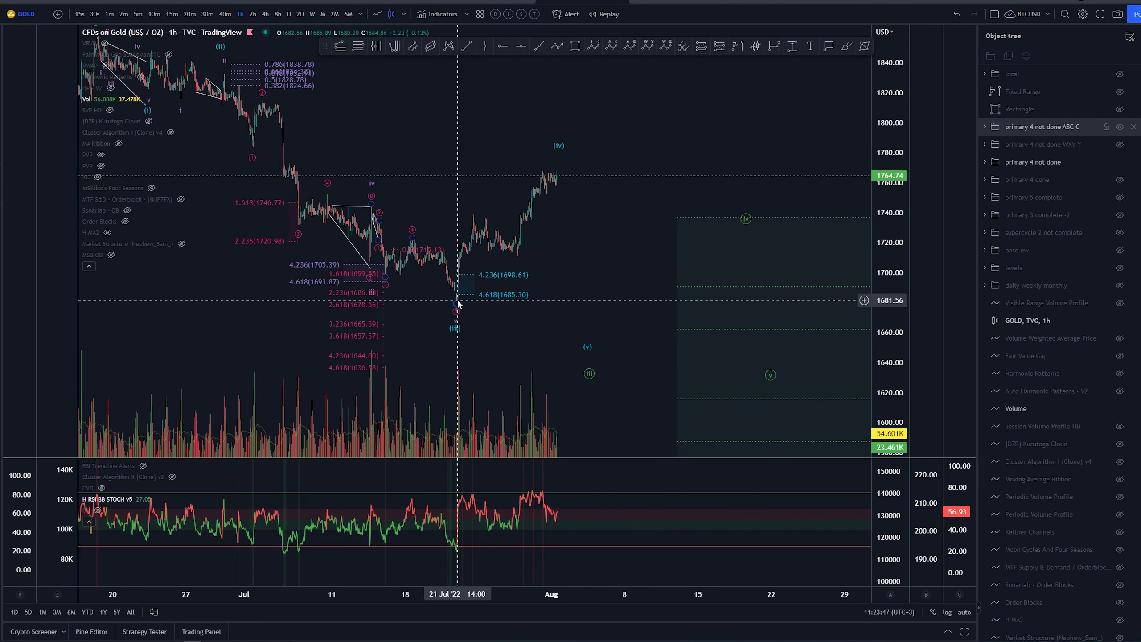
{"action": "left_click", "coordinate": [1120, 74]}
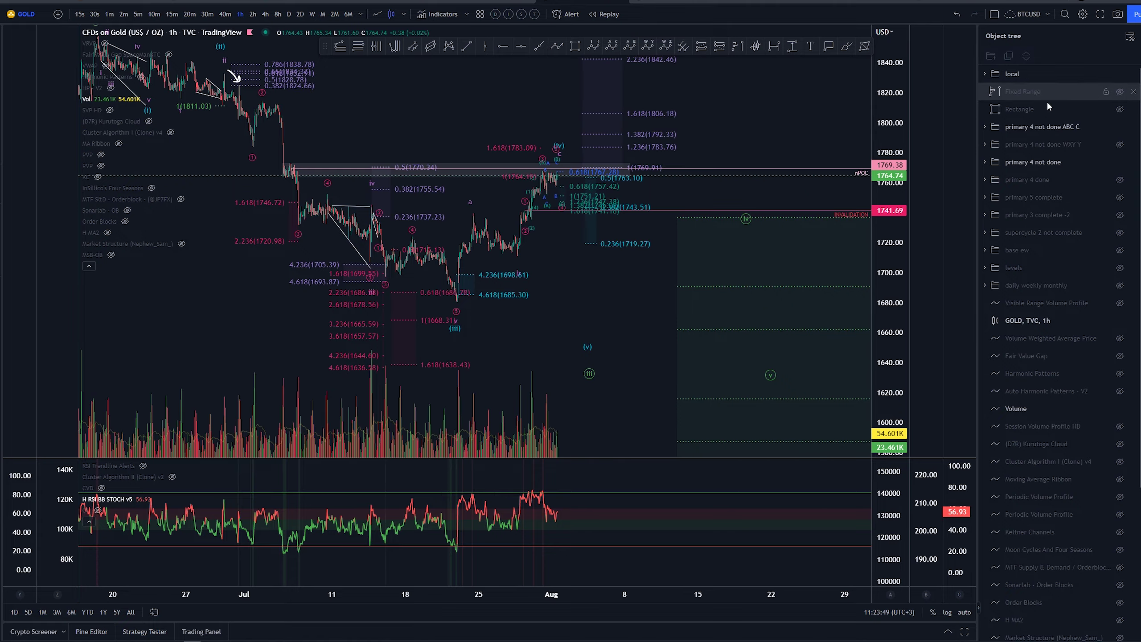
Step: Trace the rise from the blue (iii) low to the purple a label with a Brush stroke
{"action": "left_click_drag", "start_coordinate": [400, 110], "coordinate": [444, 126]}
{"action": "left_click_drag", "start_coordinate": [877, 288], "coordinate": [878, 112]}
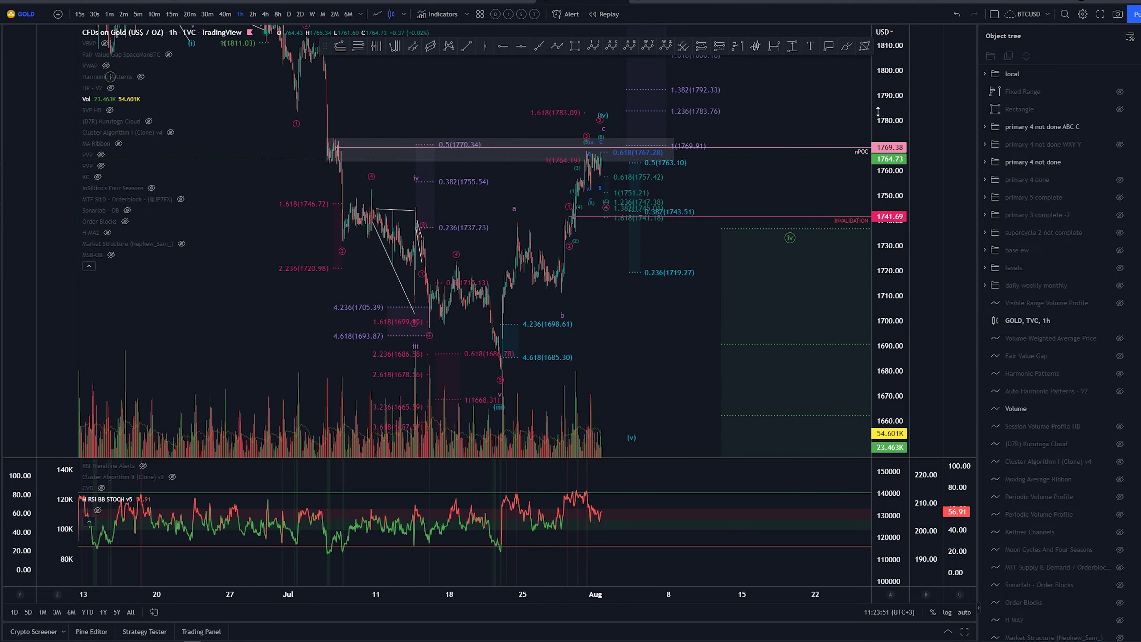
{"action": "scroll", "coordinate": [686, 205], "scroll_direction": "up", "scroll_amount": 5}
{"action": "left_click_drag", "start_coordinate": [473, 308], "coordinate": [646, 331]}
{"action": "scroll", "coordinate": [647, 332], "scroll_direction": "down", "scroll_amount": 1}
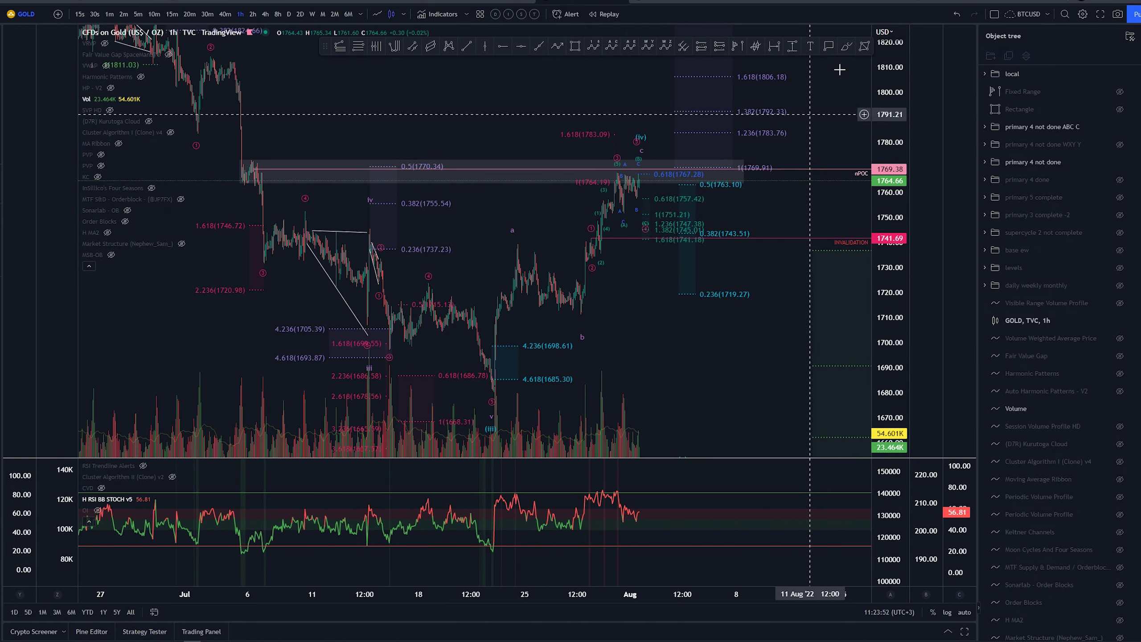
{"action": "left_click", "coordinate": [845, 47]}
{"action": "left_click_drag", "start_coordinate": [497, 396], "coordinate": [510, 232]}
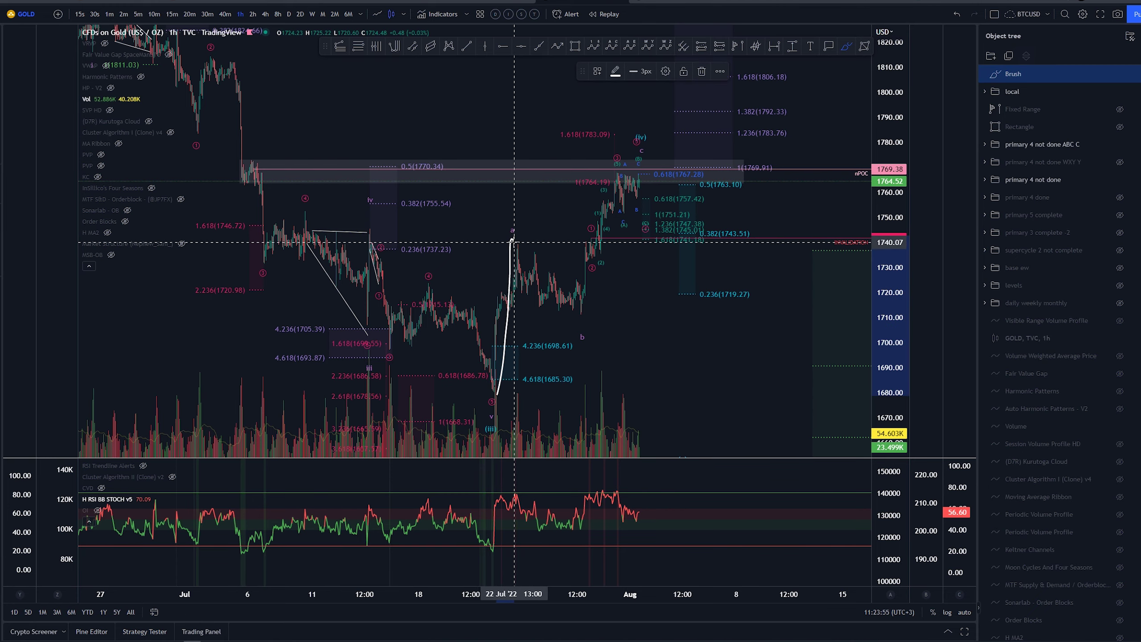
Step: Delete the Brush stroke tracing the rise to the purple a label and switch the gold chart to the 20-minute interval
{"action": "key", "text": "Delete"}
{"action": "scroll", "coordinate": [638, 180], "scroll_direction": "up", "scroll_amount": 3}
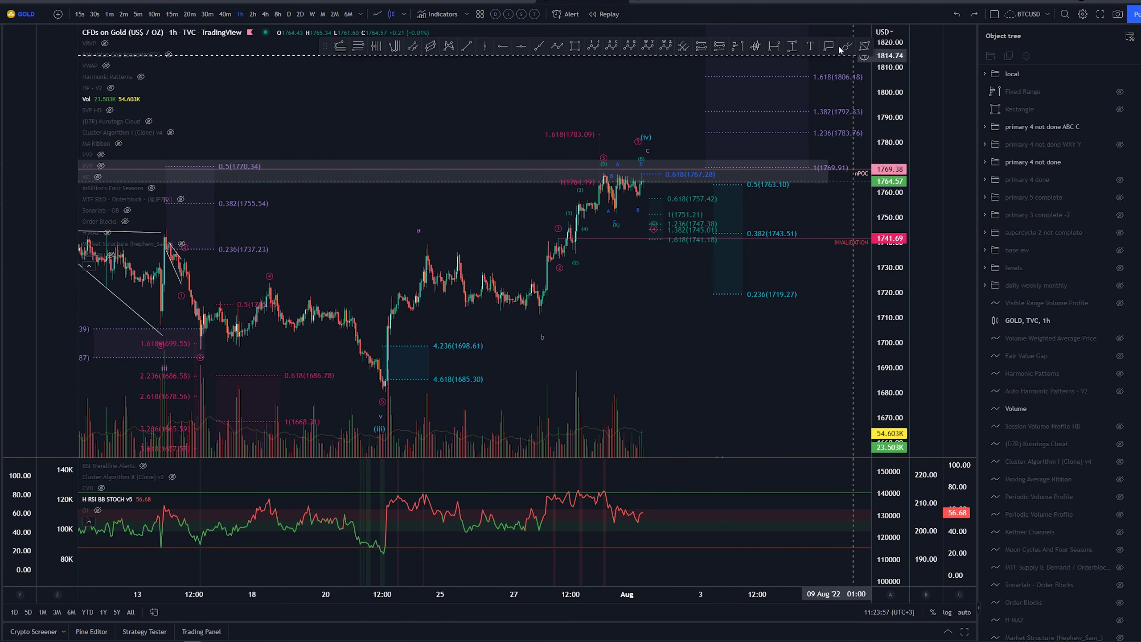
{"action": "scroll", "coordinate": [382, 397], "scroll_direction": "up", "scroll_amount": 3}
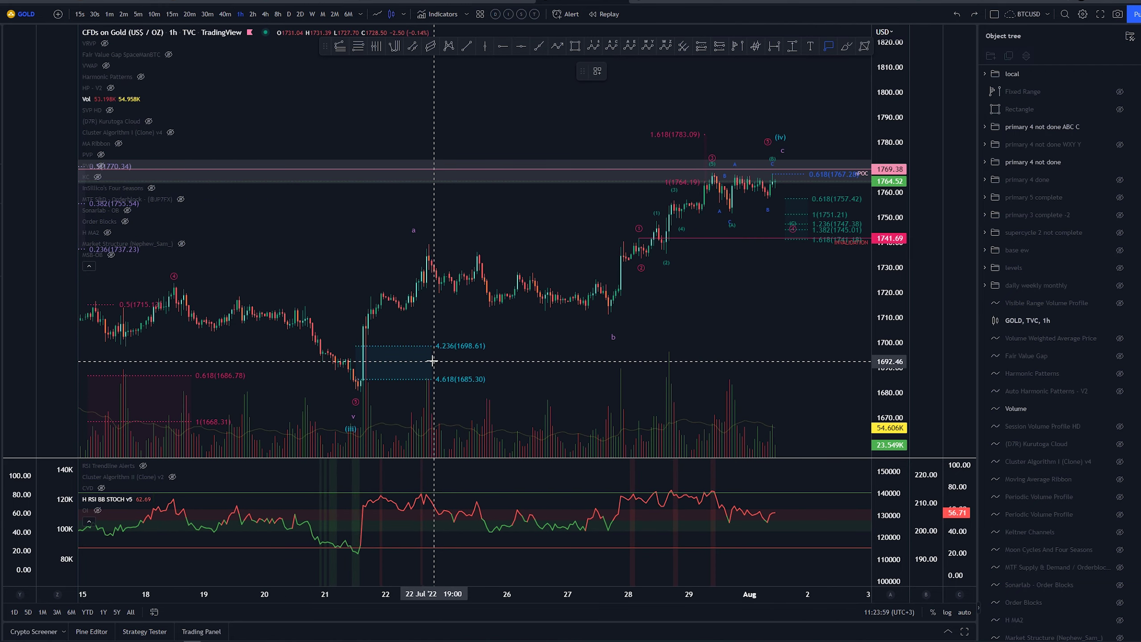
{"action": "scroll", "coordinate": [425, 362], "scroll_direction": "down", "scroll_amount": 3}
{"action": "left_click", "coordinate": [189, 13]}
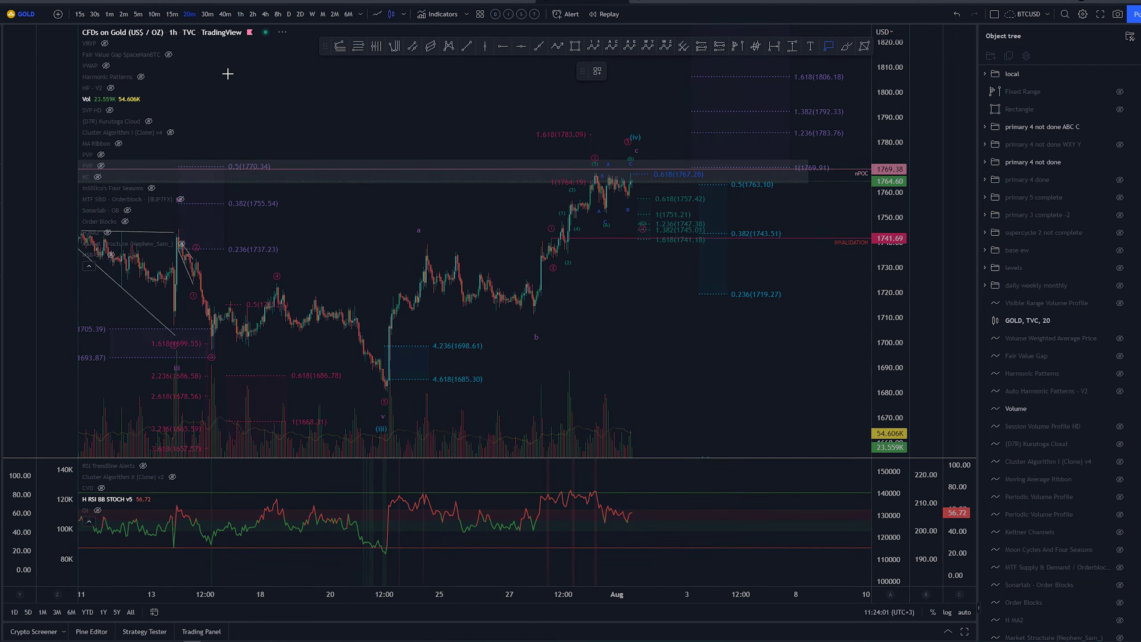
{"action": "scroll", "coordinate": [764, 265], "scroll_direction": "up", "scroll_amount": 4}
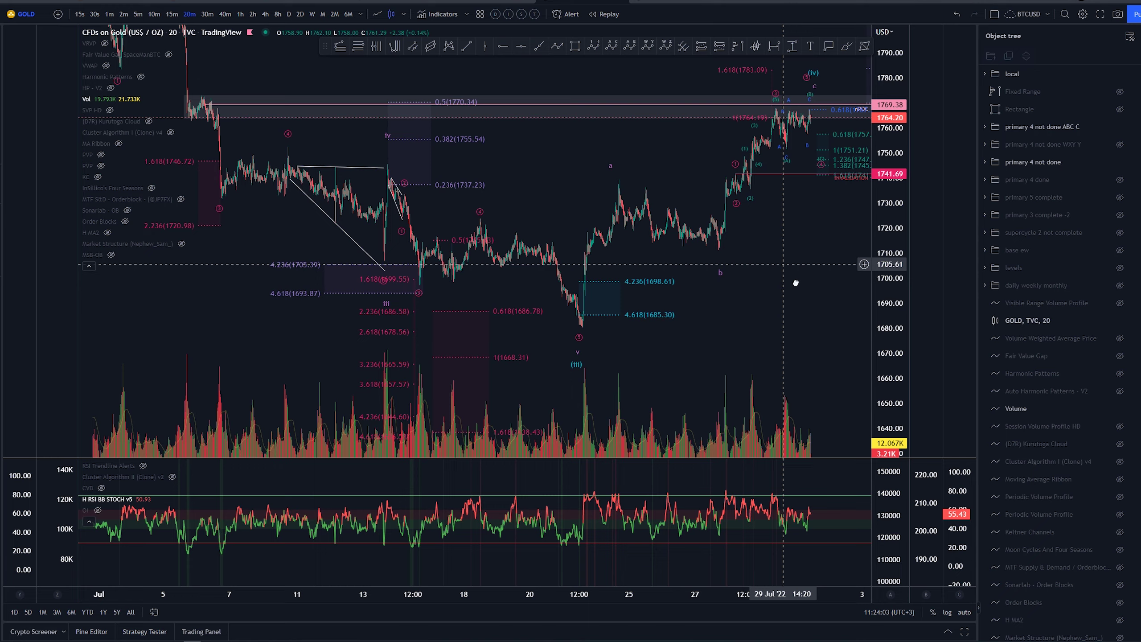
{"action": "scroll", "coordinate": [513, 351], "scroll_direction": "up", "scroll_amount": 3}
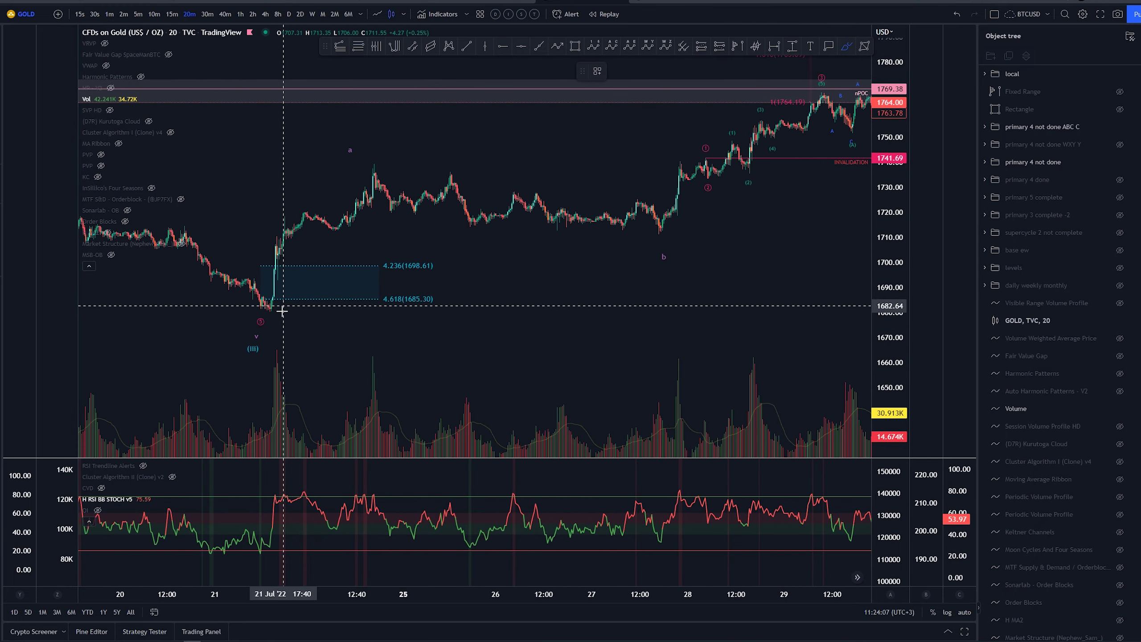
Step: Sketch Brush strokes along the first leg up from the blue (iii) low on 21 July and undo them
{"action": "left_click_drag", "start_coordinate": [264, 316], "coordinate": [277, 270]}
{"action": "key", "text": "ctrl+z"}
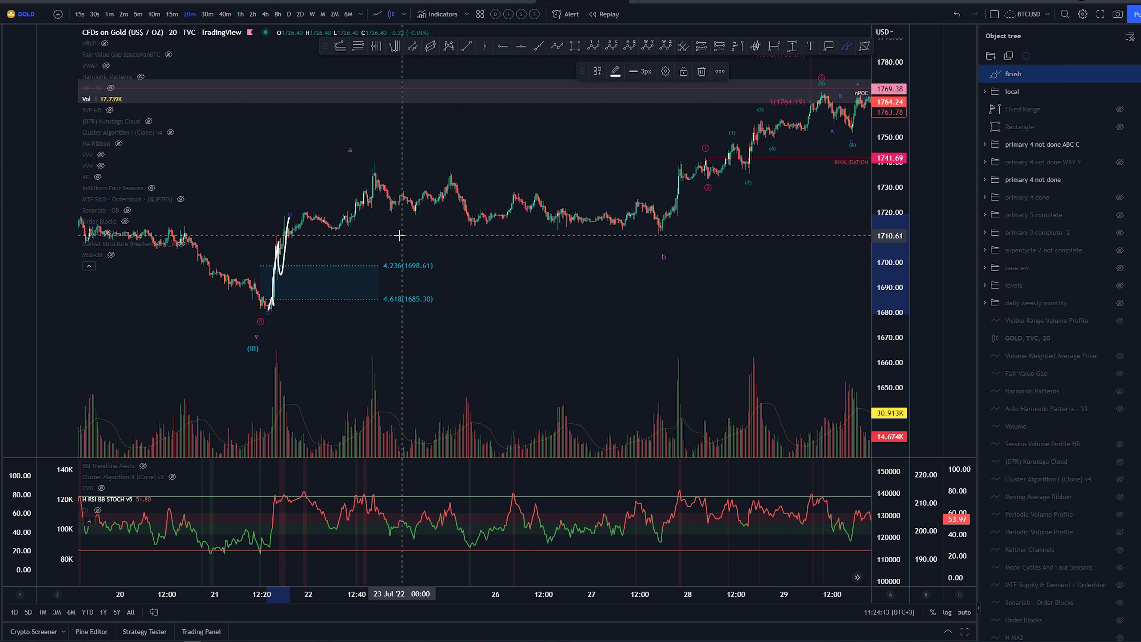
{"action": "key", "text": "ctrl+z"}
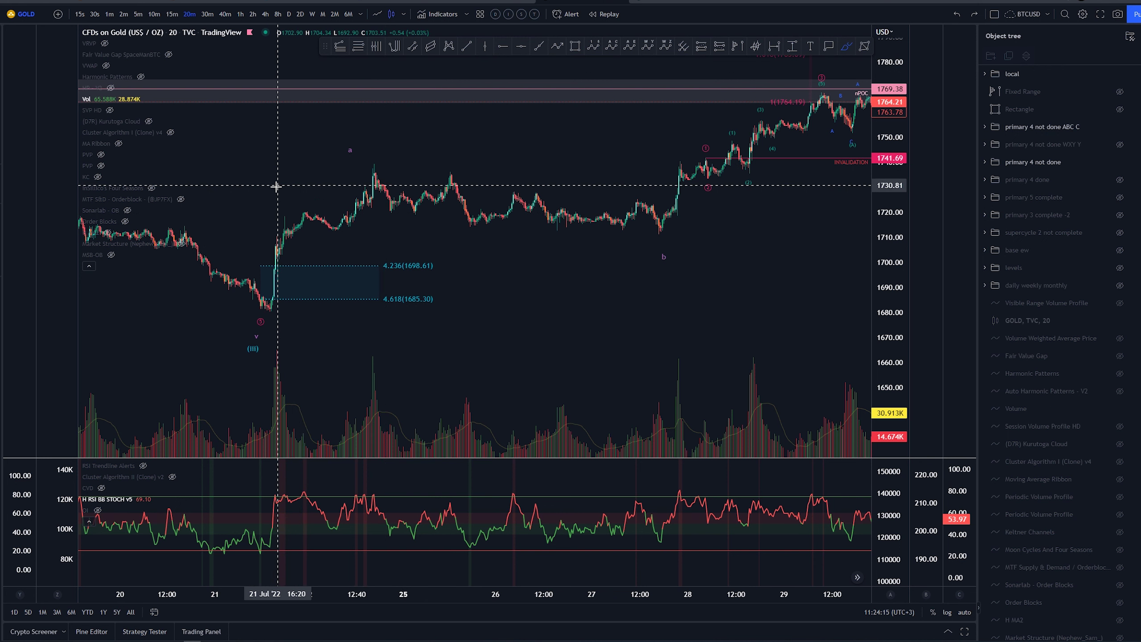
{"action": "mouse_move", "coordinate": [276, 187]}
{"action": "left_mouse_down"}
{"action": "mouse_move", "coordinate": [283, 210]}
{"action": "mouse_move", "coordinate": [298, 180]}
{"action": "left_mouse_up"}
{"action": "key", "text": "ctrl+z"}
{"action": "key", "text": "ctrl+z"}
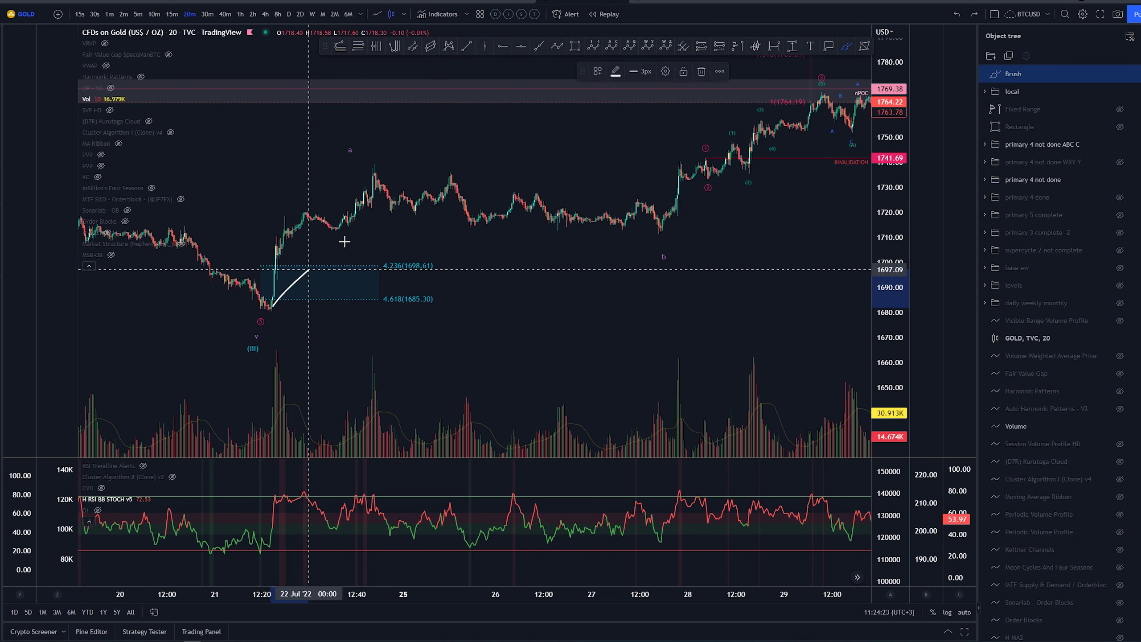
Step: Sketch Brush strokes alongside the whole advance from the blue (iii) low to the purple a high and undo them
{"action": "left_click_drag", "start_coordinate": [309, 270], "coordinate": [384, 198]}
{"action": "left_click_drag", "start_coordinate": [282, 221], "coordinate": [375, 170]}
{"action": "key", "text": "ctrl+z"}
{"action": "key", "text": "ctrl+z"}
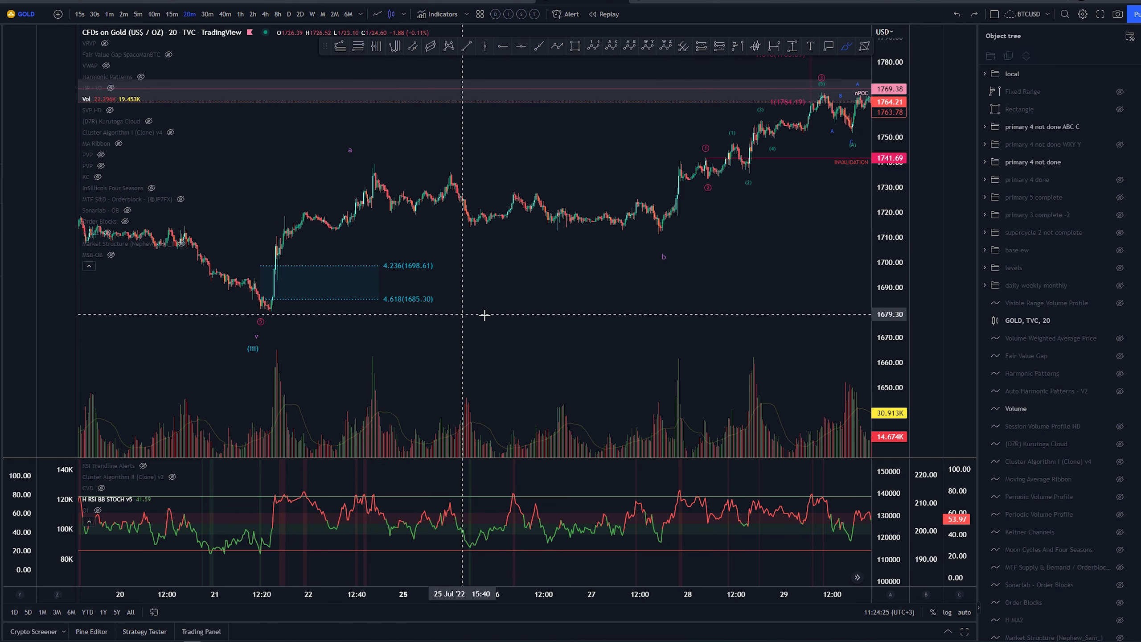
Step: Trace the sub-waves between the blue (iii) low and the purple a high with Brush strokes, undo them and leave the Brush tool
{"action": "scroll", "coordinate": [566, 285], "scroll_direction": "down", "scroll_amount": 4}
{"action": "scroll", "coordinate": [602, 282], "scroll_direction": "up", "scroll_amount": 3}
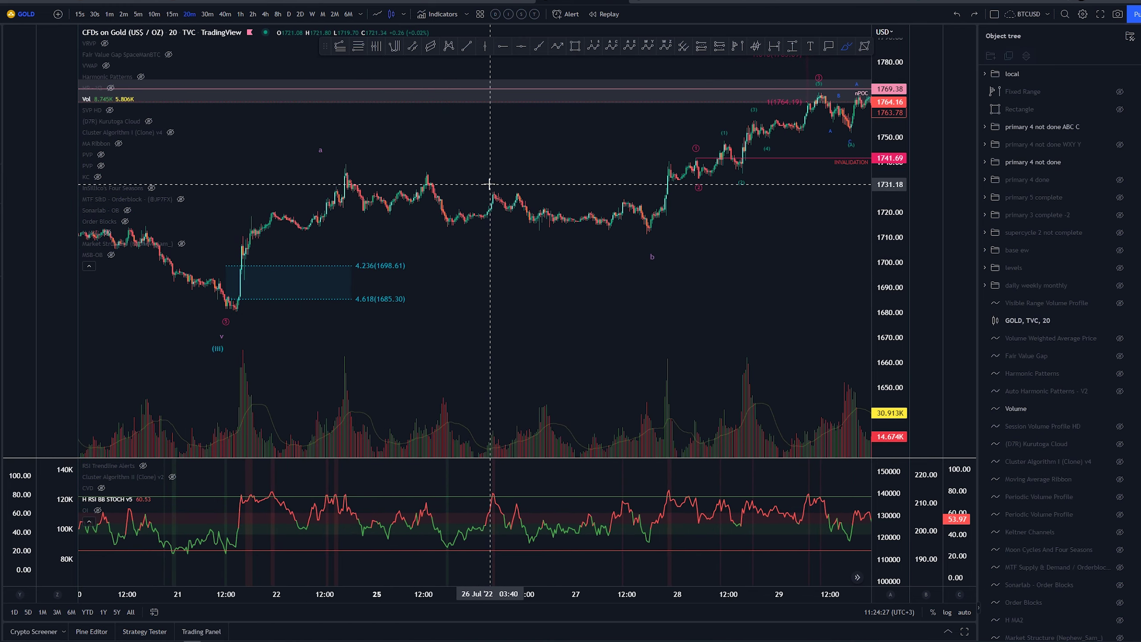
{"action": "scroll", "coordinate": [429, 185], "scroll_direction": "down", "scroll_amount": 2}
{"action": "scroll", "coordinate": [377, 265], "scroll_direction": "up", "scroll_amount": 2}
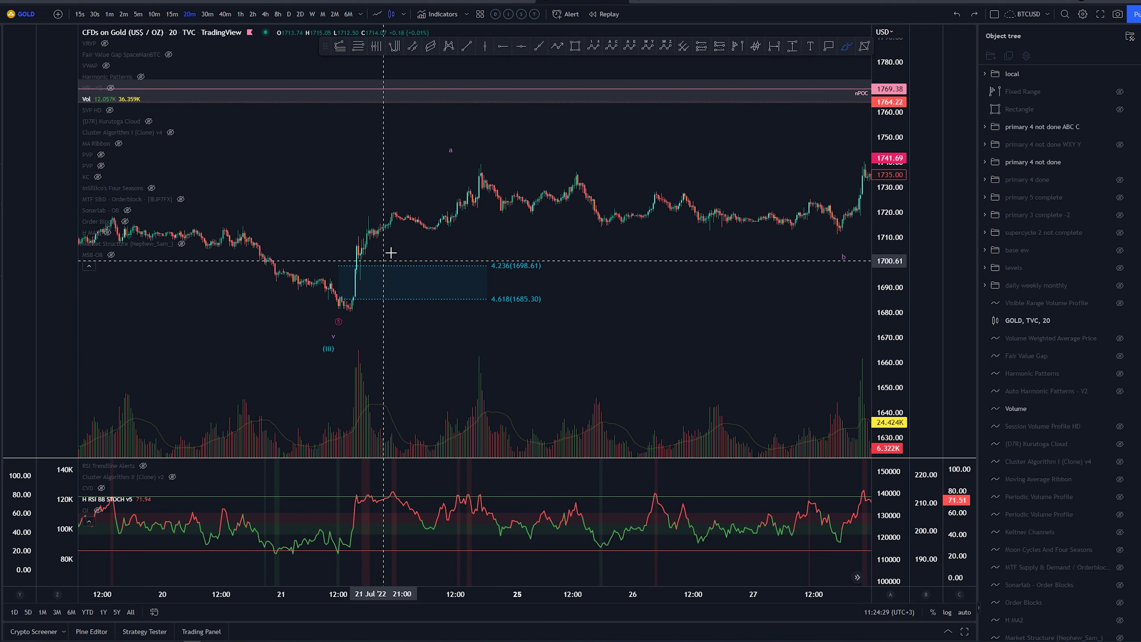
{"action": "left_click_drag", "start_coordinate": [352, 305], "coordinate": [362, 257]}
{"action": "key", "text": "ctrl+z"}
{"action": "mouse_move", "coordinate": [366, 210]}
{"action": "left_mouse_down"}
{"action": "mouse_move", "coordinate": [440, 234]}
{"action": "mouse_move", "coordinate": [500, 204]}
{"action": "mouse_move", "coordinate": [477, 153]}
{"action": "left_mouse_up"}
{"action": "key", "text": "ctrl+z"}
{"action": "key", "text": "ctrl+z"}
{"action": "key", "text": "ctrl+z"}
{"action": "key", "text": "ctrl+z"}
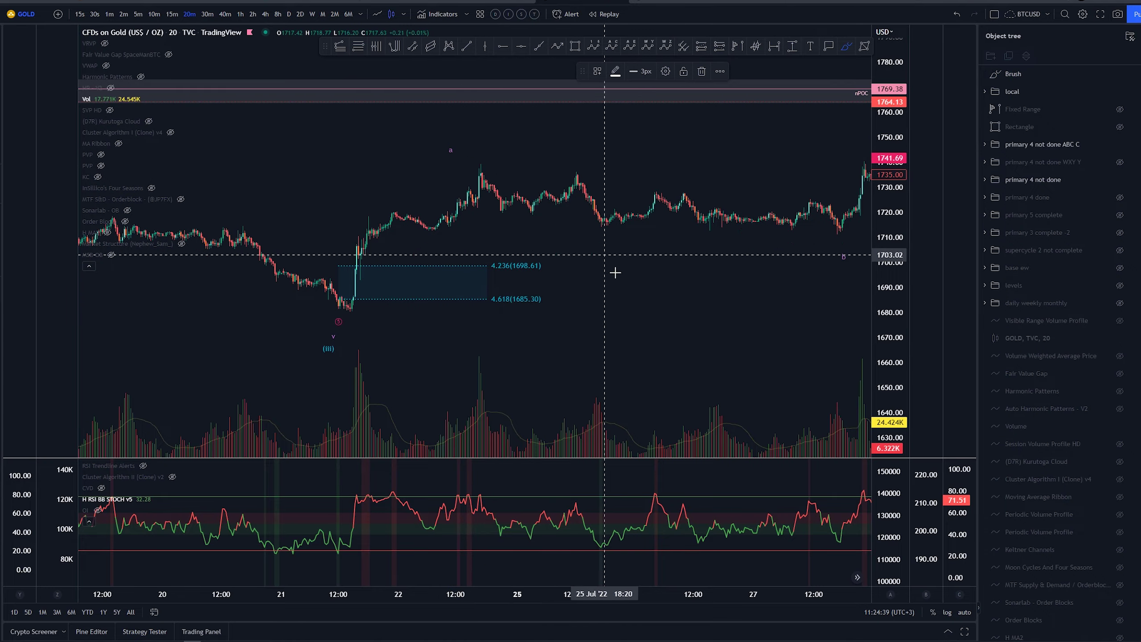
{"action": "key", "text": "Escape"}
Step: Draw a Fib Retracement from the blue (iii) low to the purple a high, shifted across the wave b low, and delete it
{"action": "scroll", "coordinate": [782, 307], "scroll_direction": "down", "scroll_amount": 3}
{"action": "mouse_move", "coordinate": [783, 308]}
{"action": "left_mouse_down"}
{"action": "mouse_move", "coordinate": [449, 374]}
{"action": "mouse_move", "coordinate": [702, 333]}
{"action": "mouse_move", "coordinate": [732, 265]}
{"action": "mouse_move", "coordinate": [669, 282]}
{"action": "mouse_move", "coordinate": [689, 316]}
{"action": "mouse_move", "coordinate": [680, 271]}
{"action": "mouse_move", "coordinate": [676, 280]}
{"action": "left_mouse_up"}
{"action": "scroll", "coordinate": [777, 308], "scroll_direction": "down", "scroll_amount": 3}
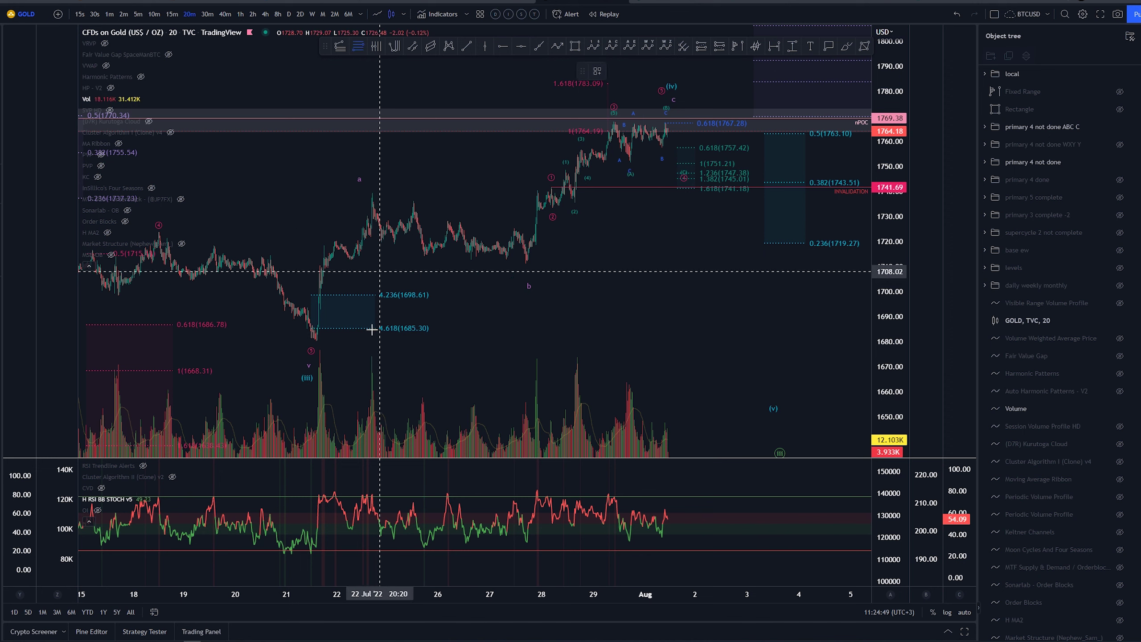
{"action": "left_click", "coordinate": [327, 340]}
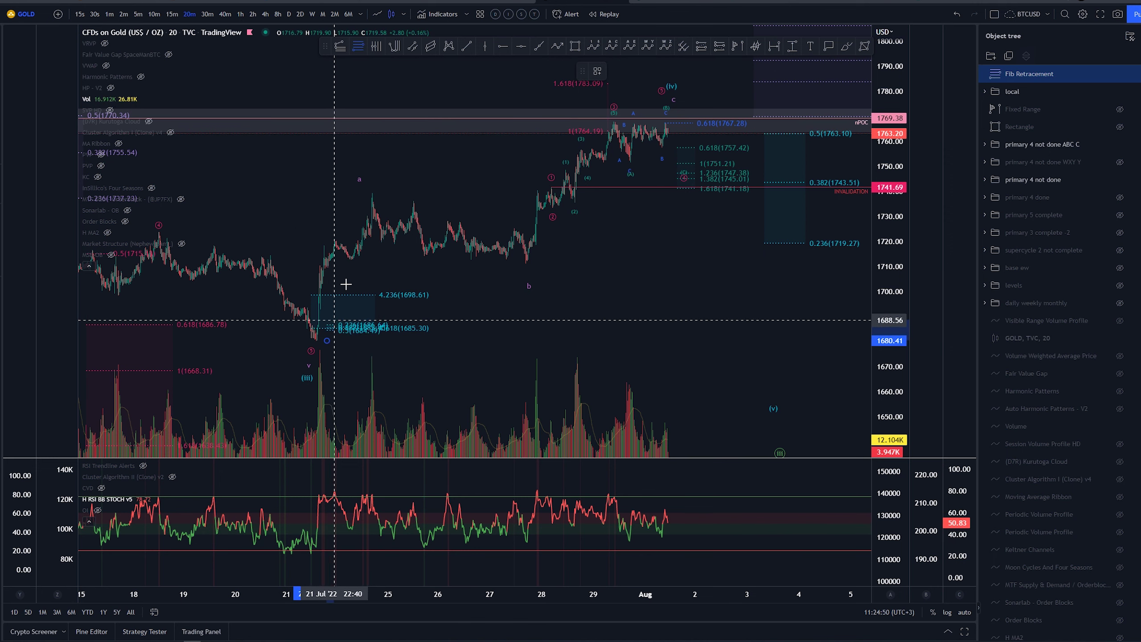
{"action": "left_click", "coordinate": [382, 194]}
{"action": "left_click_drag", "start_coordinate": [395, 255], "coordinate": [565, 256]}
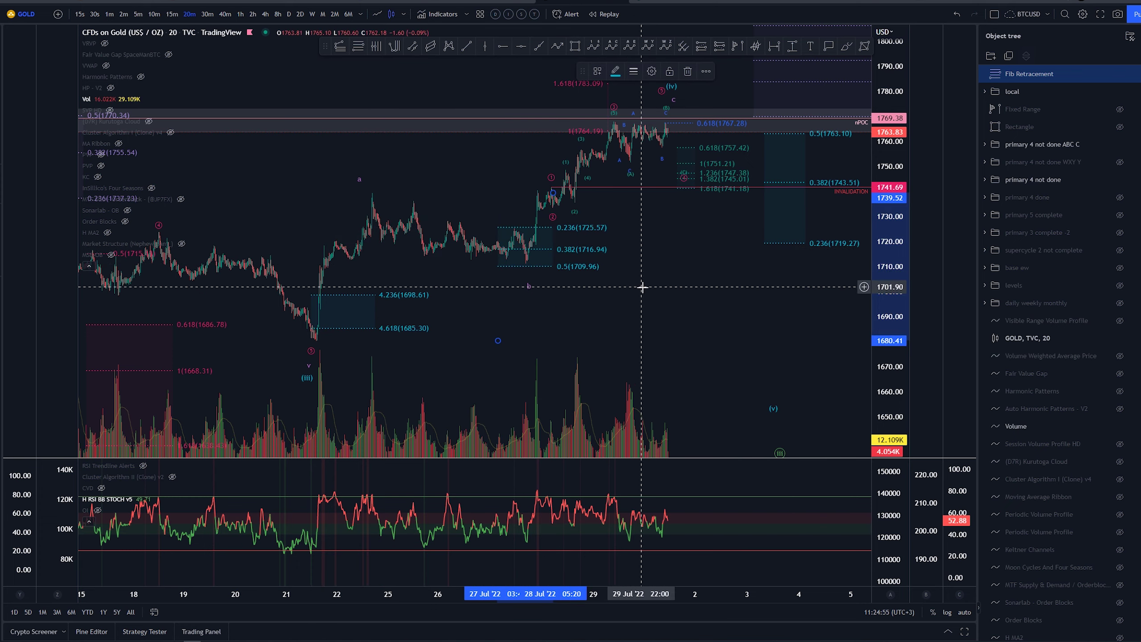
{"action": "key", "text": "Delete"}
Step: Sketch a Brush stroke from the blue (iii) low up to the 29 July high and undo it
{"action": "left_click_drag", "start_coordinate": [648, 284], "coordinate": [621, 301]}
{"action": "scroll", "coordinate": [693, 296], "scroll_direction": "down", "scroll_amount": 2}
{"action": "scroll", "coordinate": [693, 297], "scroll_direction": "up", "scroll_amount": 1}
{"action": "left_click_drag", "start_coordinate": [713, 298], "coordinate": [673, 316]}
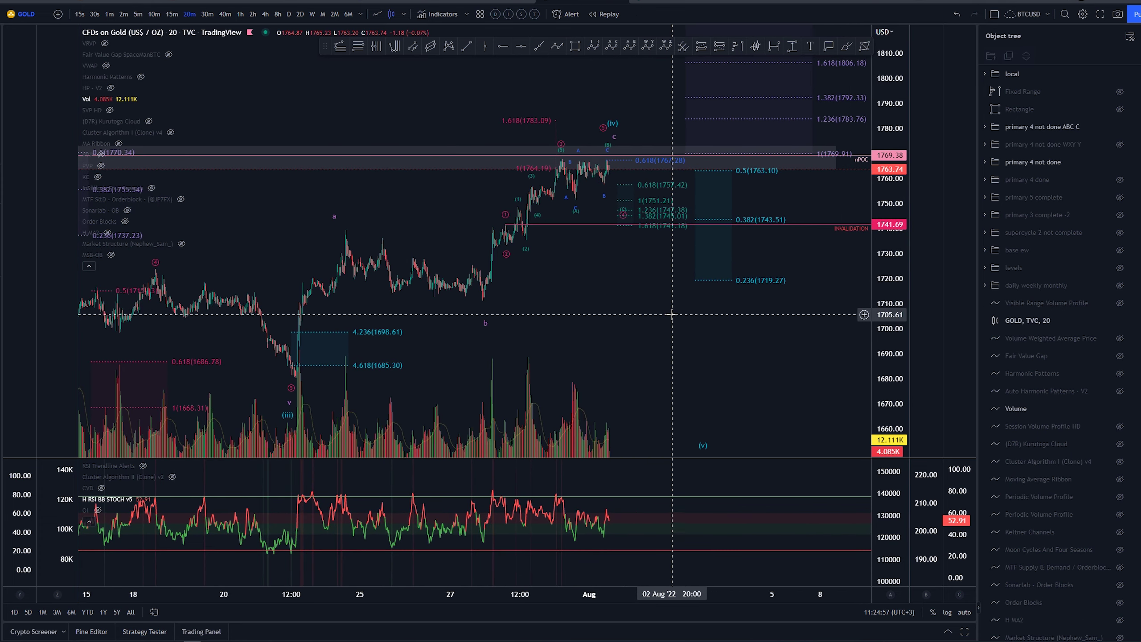
{"action": "left_click_drag", "start_coordinate": [888, 309], "coordinate": [888, 287]}
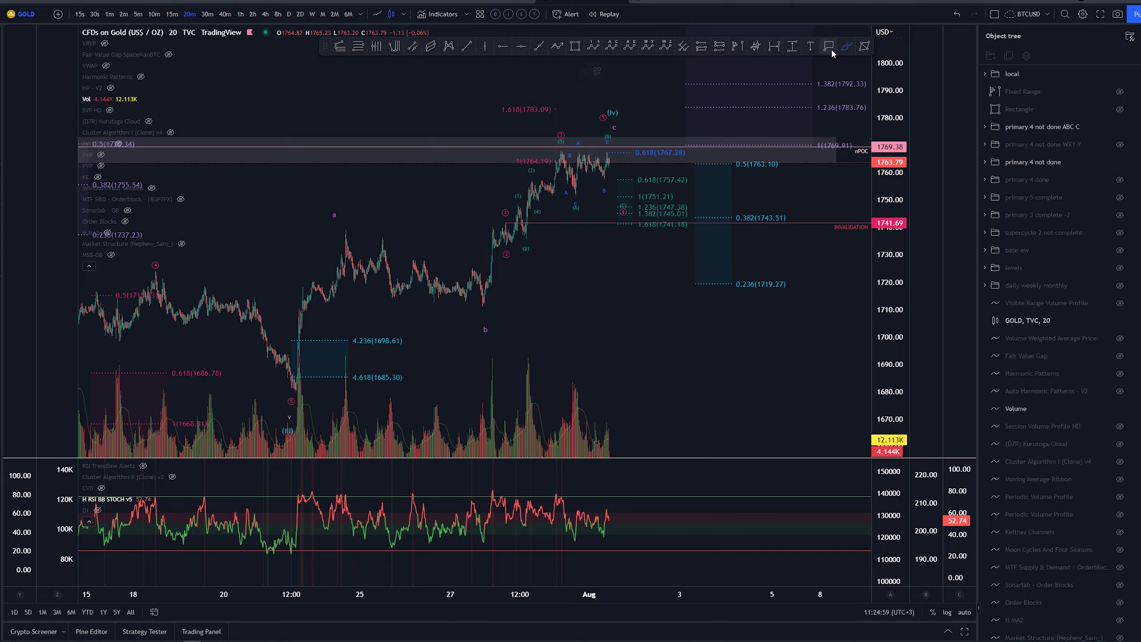
{"action": "mouse_move", "coordinate": [291, 384]}
{"action": "left_mouse_down"}
{"action": "mouse_move", "coordinate": [331, 244]}
{"action": "mouse_move", "coordinate": [438, 279]}
{"action": "mouse_move", "coordinate": [472, 307]}
{"action": "mouse_move", "coordinate": [564, 149]}
{"action": "left_mouse_up"}
{"action": "key", "text": "ctrl+z"}
Step: Add a Price Label at 1769.92 on the purple Fib extension's 1 level
{"action": "scroll", "coordinate": [750, 332], "scroll_direction": "down", "scroll_amount": 4}
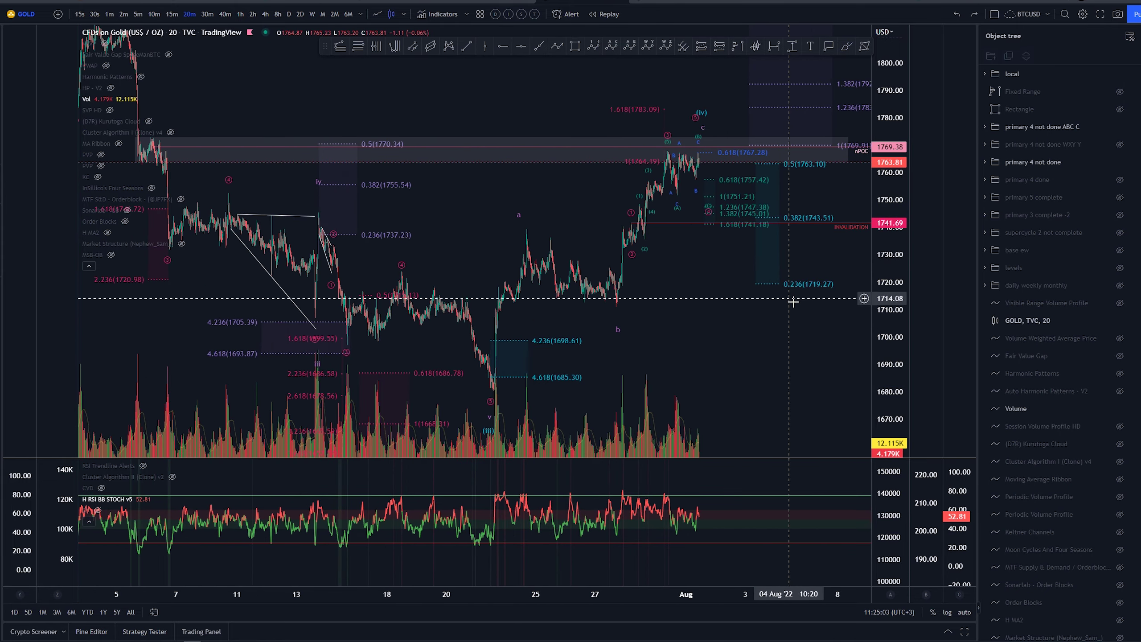
{"action": "left_click_drag", "start_coordinate": [793, 302], "coordinate": [668, 327]}
{"action": "left_click", "coordinate": [762, 173]}
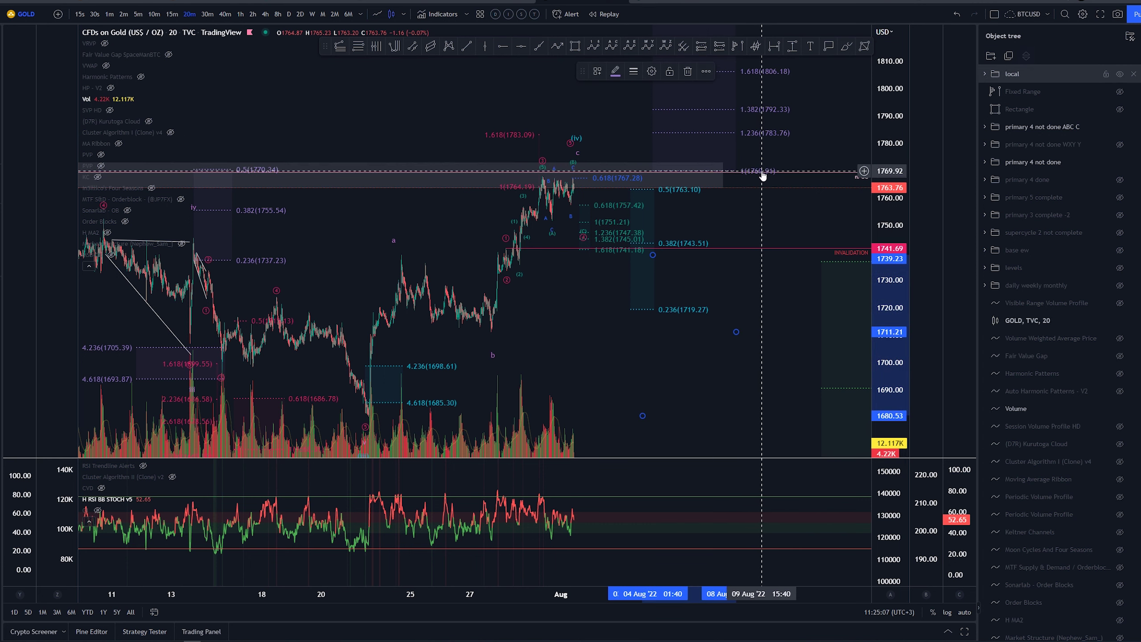
{"action": "left_click", "coordinate": [830, 48]}
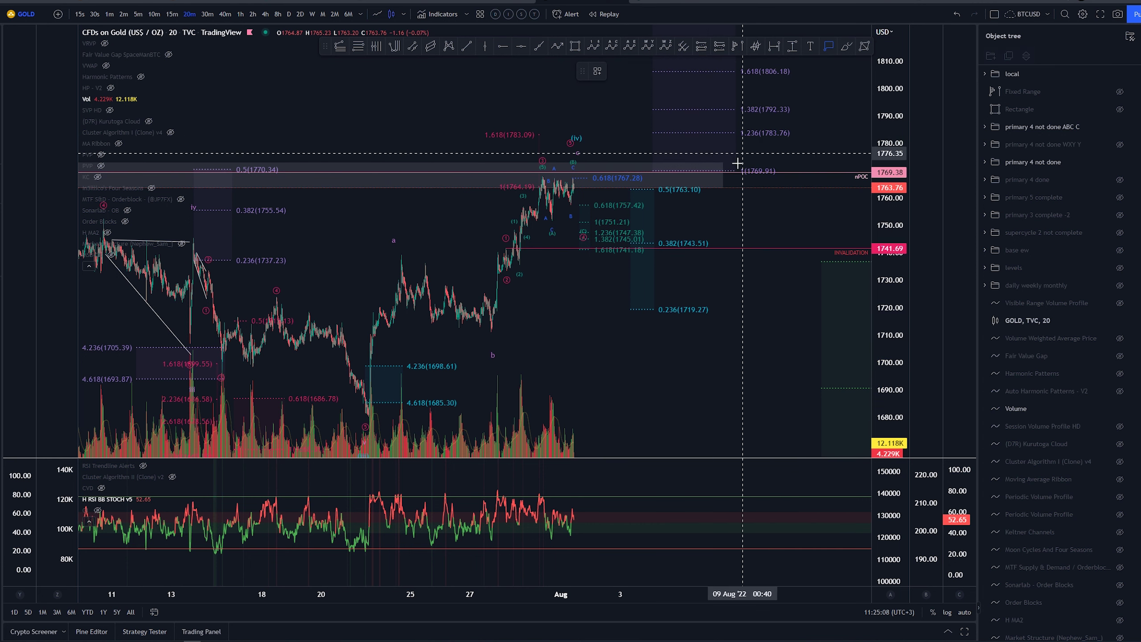
{"action": "left_click", "coordinate": [759, 171]}
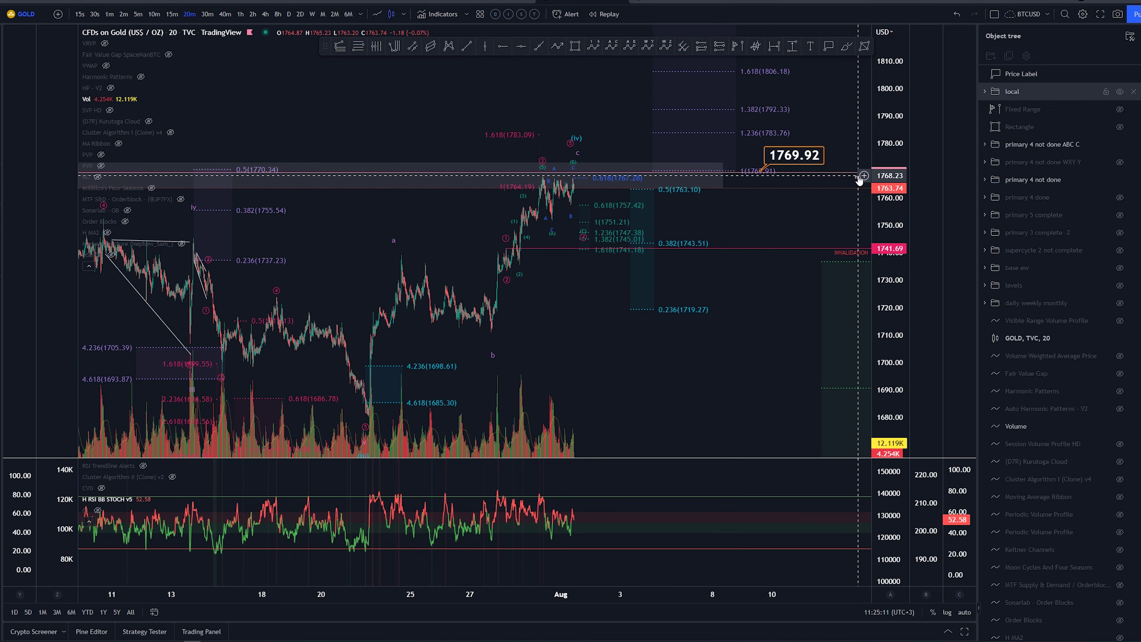
Step: Move the purple c and blue (iv) wave labels higher and slightly later in time, above the pink circled 5 label
{"action": "scroll", "coordinate": [748, 317], "scroll_direction": "down", "scroll_amount": 2}
{"action": "left_click_drag", "start_coordinate": [749, 317], "coordinate": [631, 387]}
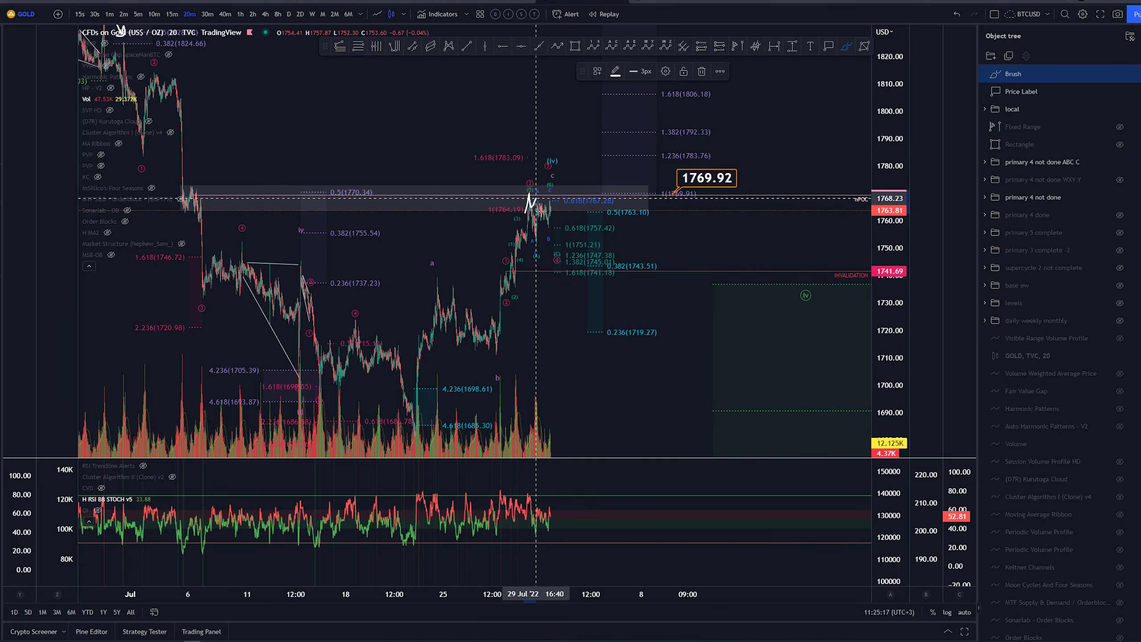
{"action": "scroll", "coordinate": [446, 308], "scroll_direction": "up", "scroll_amount": 2}
{"action": "scroll", "coordinate": [612, 311], "scroll_direction": "up", "scroll_amount": 4}
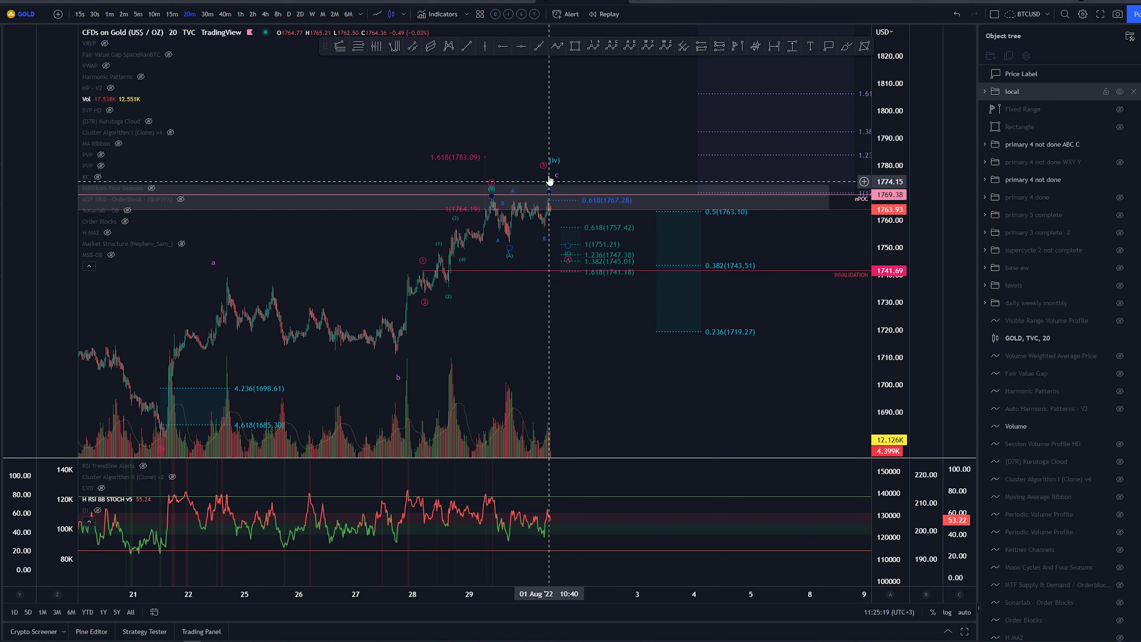
{"action": "left_click_drag", "start_coordinate": [558, 176], "coordinate": [574, 154]}
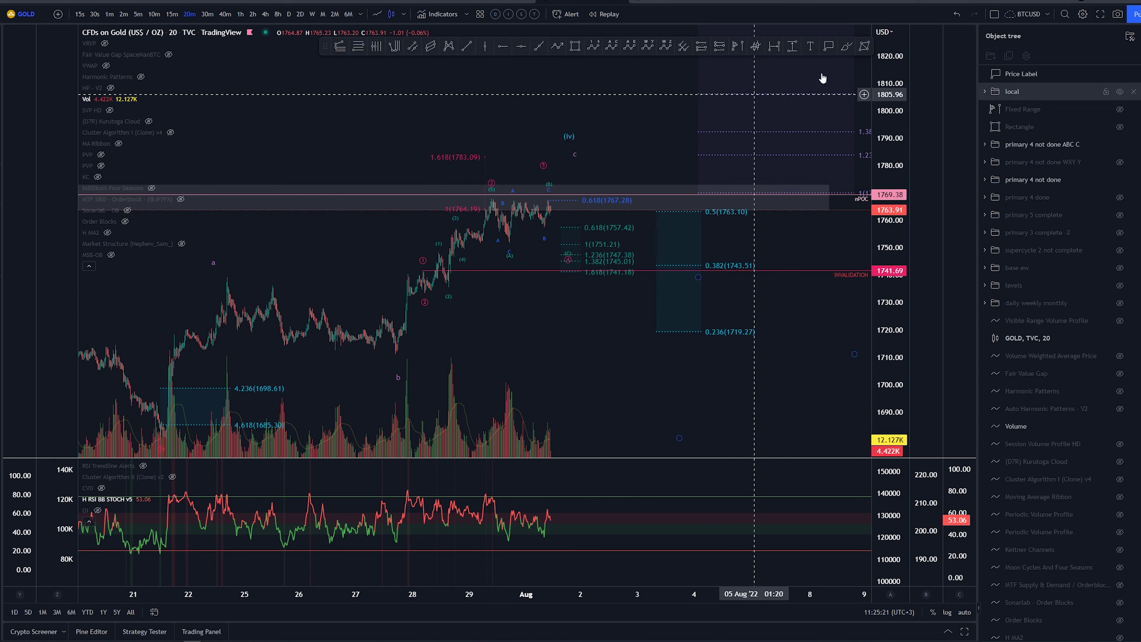
Step: Sketch Brush strokes along the rise from the purple b low on 27 July and undo them
{"action": "left_click", "coordinate": [847, 47]}
{"action": "left_click_drag", "start_coordinate": [390, 349], "coordinate": [425, 275]}
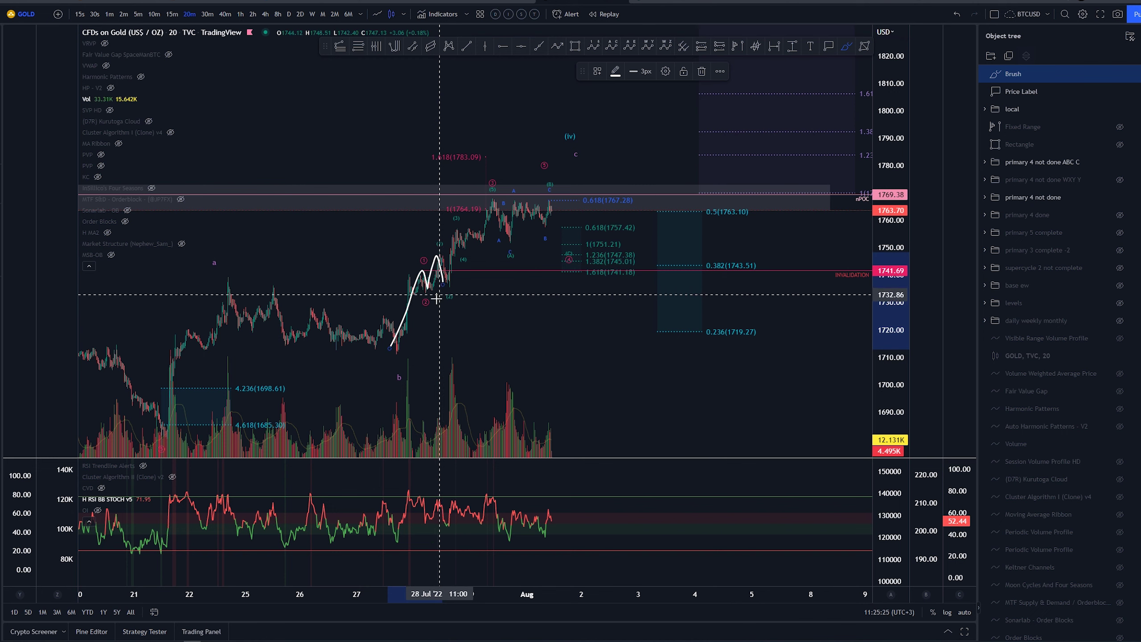
{"action": "key", "text": "ctrl+z"}
{"action": "scroll", "coordinate": [405, 334], "scroll_direction": "up", "scroll_amount": 4}
{"action": "left_click_drag", "start_coordinate": [393, 352], "coordinate": [413, 273]}
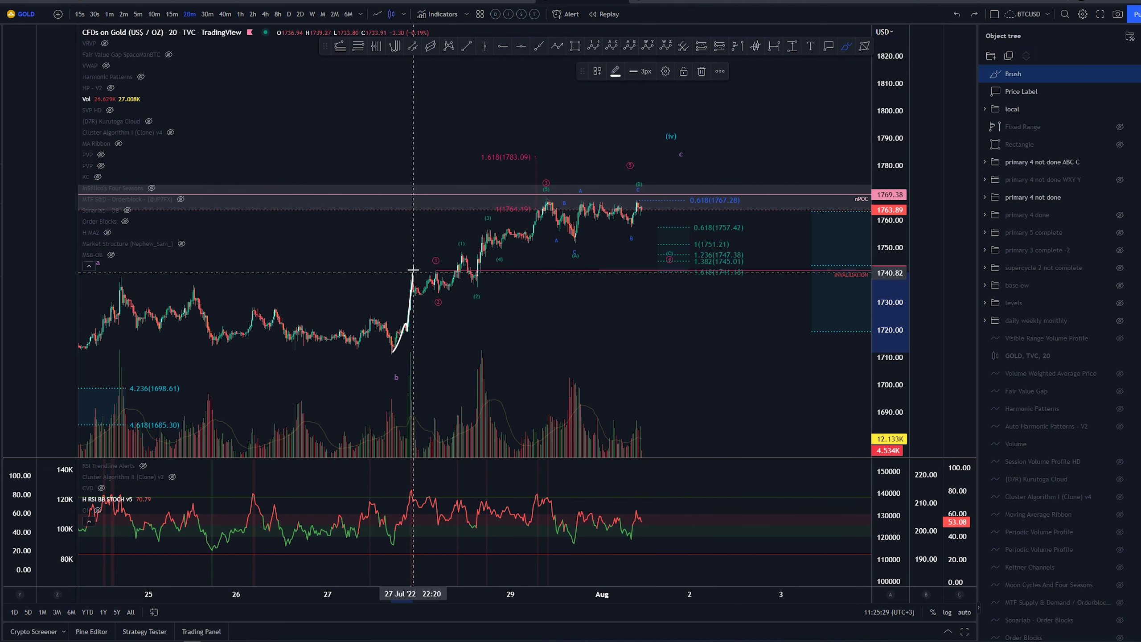
{"action": "key", "text": "ctrl+z"}
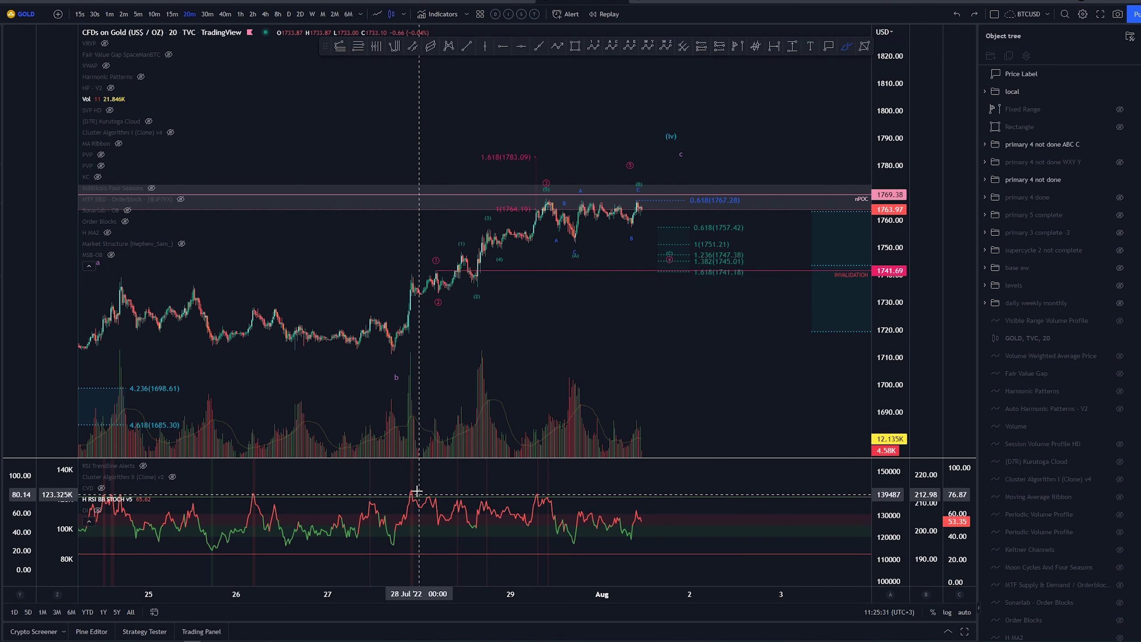
Step: Mark the late 27 July peak in the RSI pane and on the price chart with Brush strokes, undoing each one
{"action": "left_click_drag", "start_coordinate": [412, 488], "coordinate": [431, 497]}
{"action": "key", "text": "ctrl+z"}
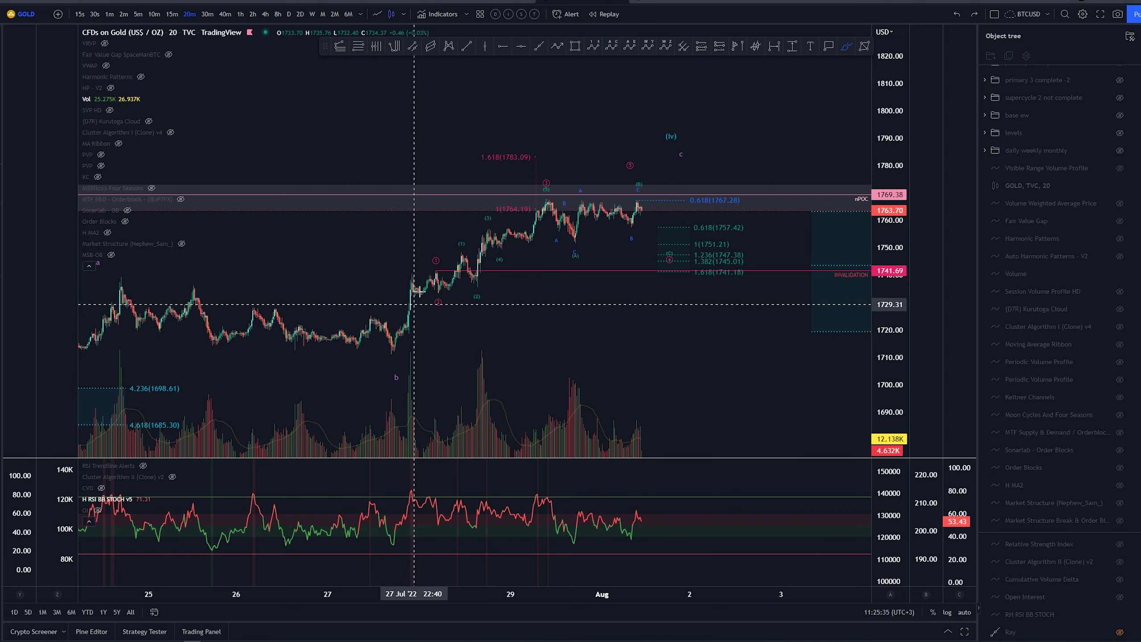
{"action": "mouse_move", "coordinate": [413, 305]}
{"action": "left_mouse_down"}
{"action": "mouse_move", "coordinate": [453, 255]}
{"action": "mouse_move", "coordinate": [413, 333]}
{"action": "left_mouse_up"}
{"action": "key", "text": "ctrl+z"}
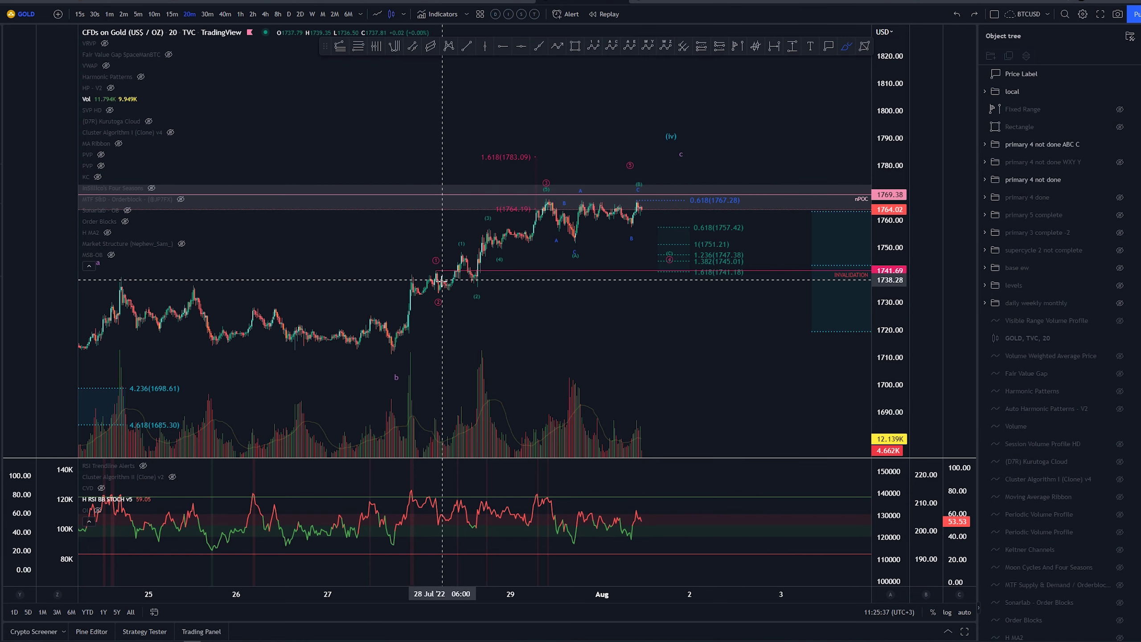
Step: Trace the rises from the pink circled 2 low to green (3) and from green (4) to (5) with Brush strokes, undoing each
{"action": "mouse_move", "coordinate": [441, 292]}
{"action": "left_mouse_down"}
{"action": "mouse_move", "coordinate": [452, 257]}
{"action": "mouse_move", "coordinate": [494, 231]}
{"action": "left_mouse_up"}
{"action": "key", "text": "ctrl+z"}
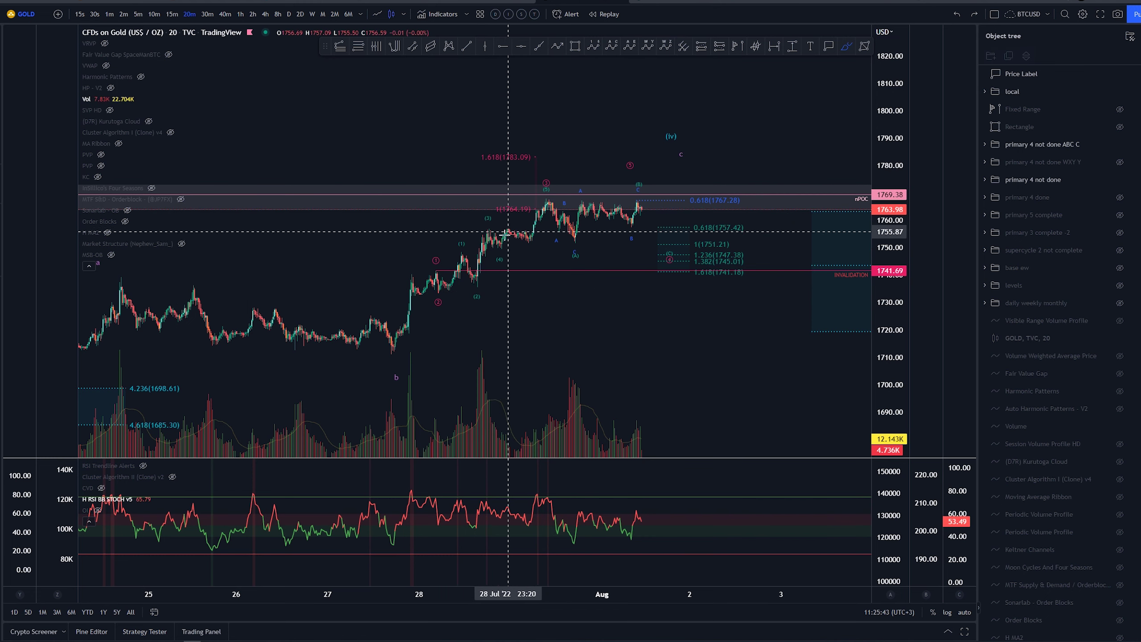
{"action": "left_click_drag", "start_coordinate": [497, 251], "coordinate": [546, 200]}
{"action": "key", "text": "ctrl+z"}
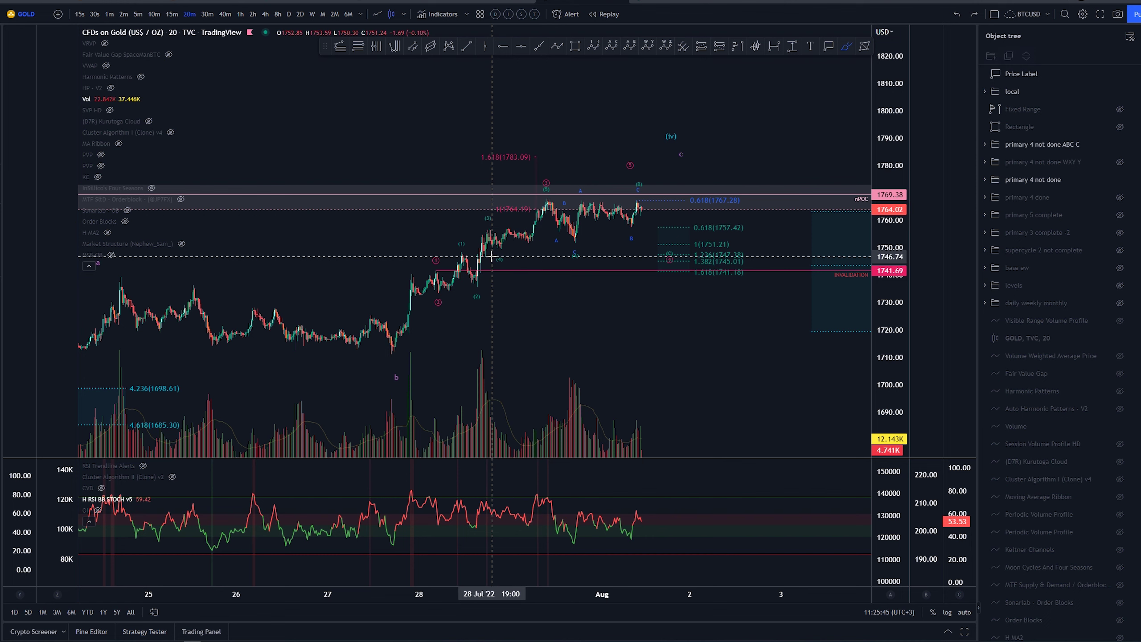
{"action": "left_click_drag", "start_coordinate": [499, 247], "coordinate": [537, 210]}
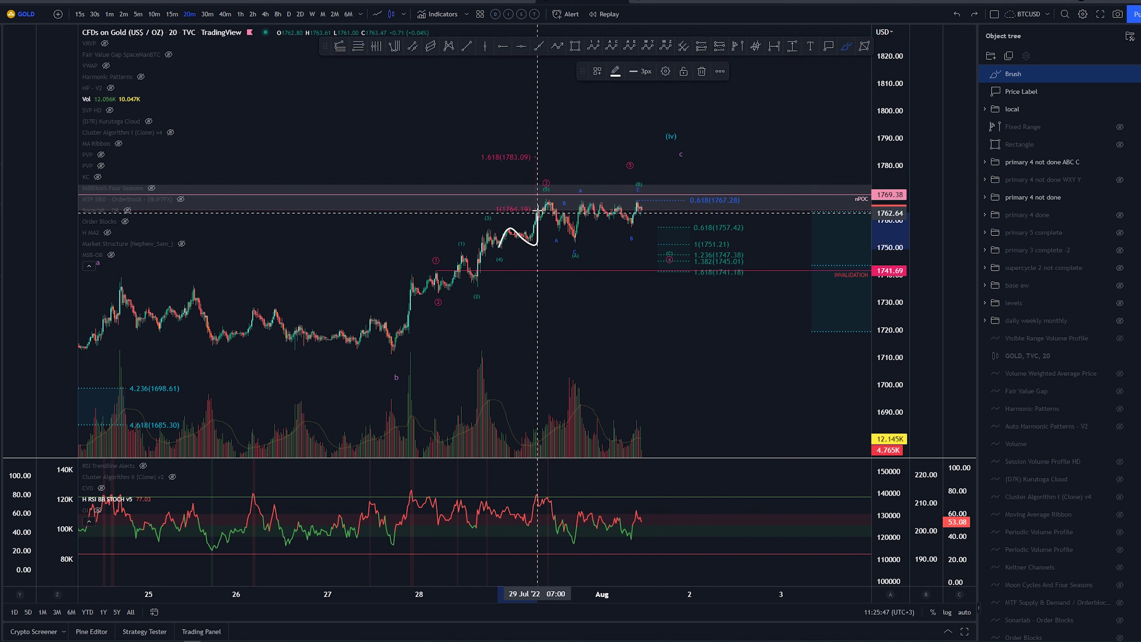
{"action": "key", "text": "ctrl+z"}
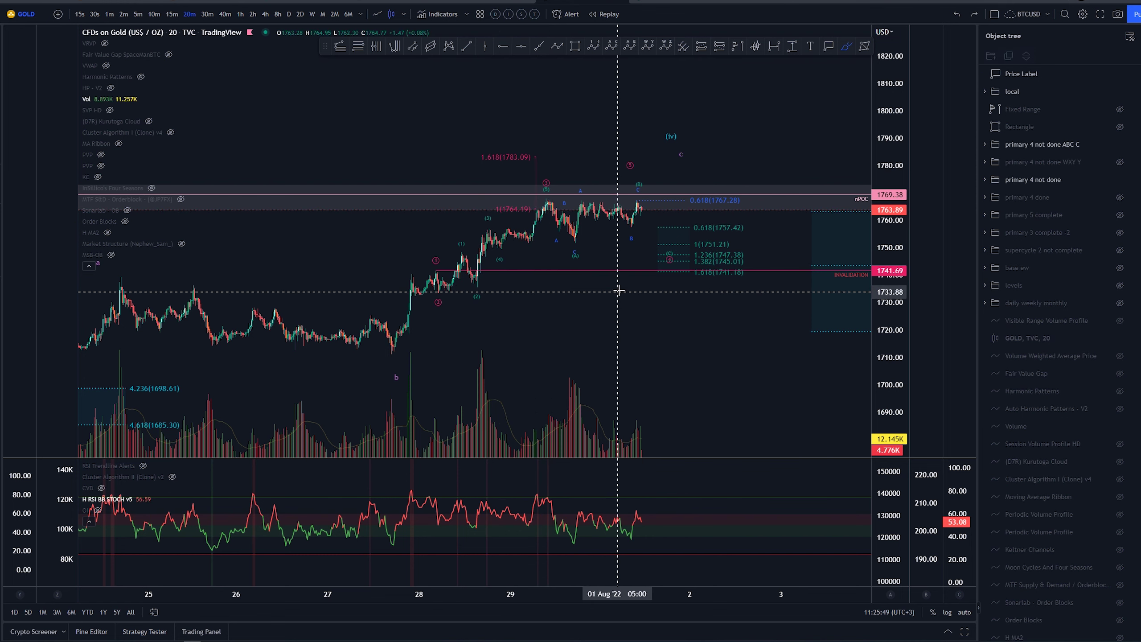
Step: Trace the zigzag decline from the green (5) high on 29 July with a Brush stroke and undo it
{"action": "scroll", "coordinate": [640, 253], "scroll_direction": "down", "scroll_amount": 2}
{"action": "scroll", "coordinate": [639, 253], "scroll_direction": "up", "scroll_amount": 2}
{"action": "left_click_drag", "start_coordinate": [556, 198], "coordinate": [559, 234]}
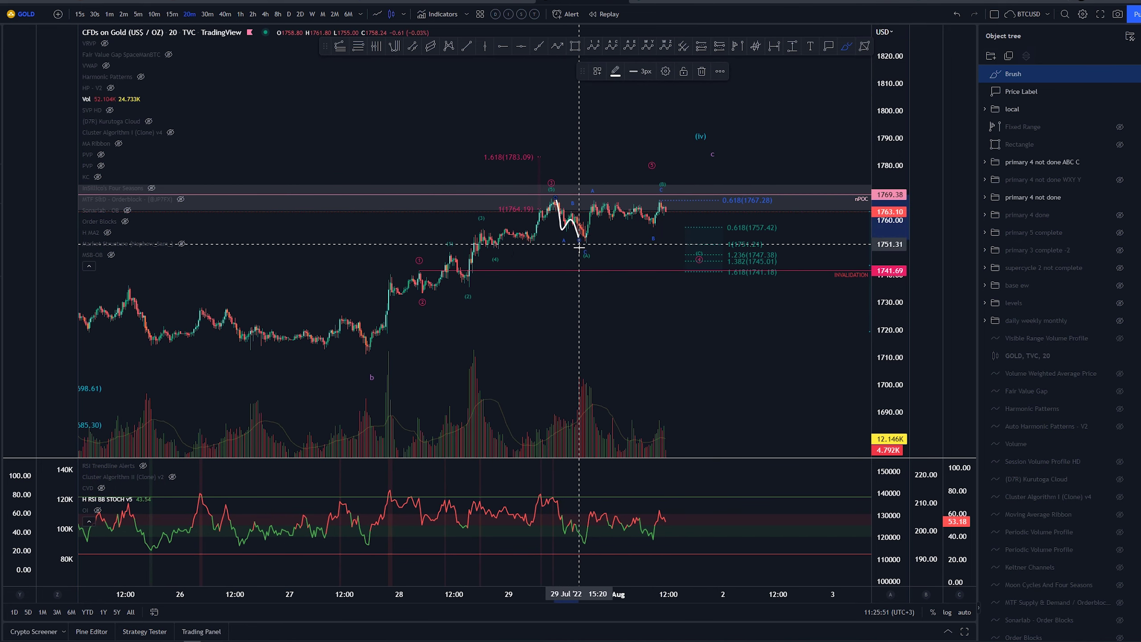
{"action": "key", "text": "ctrl+z"}
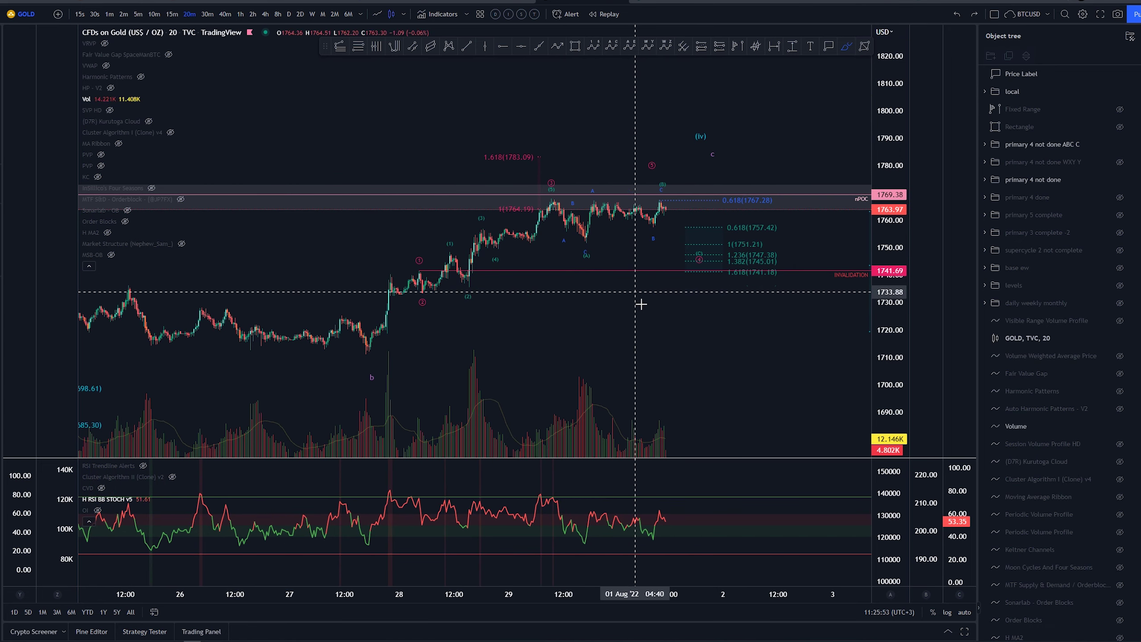
Step: Move the pink circled 4 label beneath the green (A) low of 29 July and undo the move
{"action": "left_click_drag", "start_coordinate": [632, 335], "coordinate": [516, 343]}
{"action": "mouse_move", "coordinate": [582, 270]}
{"action": "left_mouse_down"}
{"action": "mouse_move", "coordinate": [505, 280]}
{"action": "mouse_move", "coordinate": [472, 269]}
{"action": "left_mouse_up"}
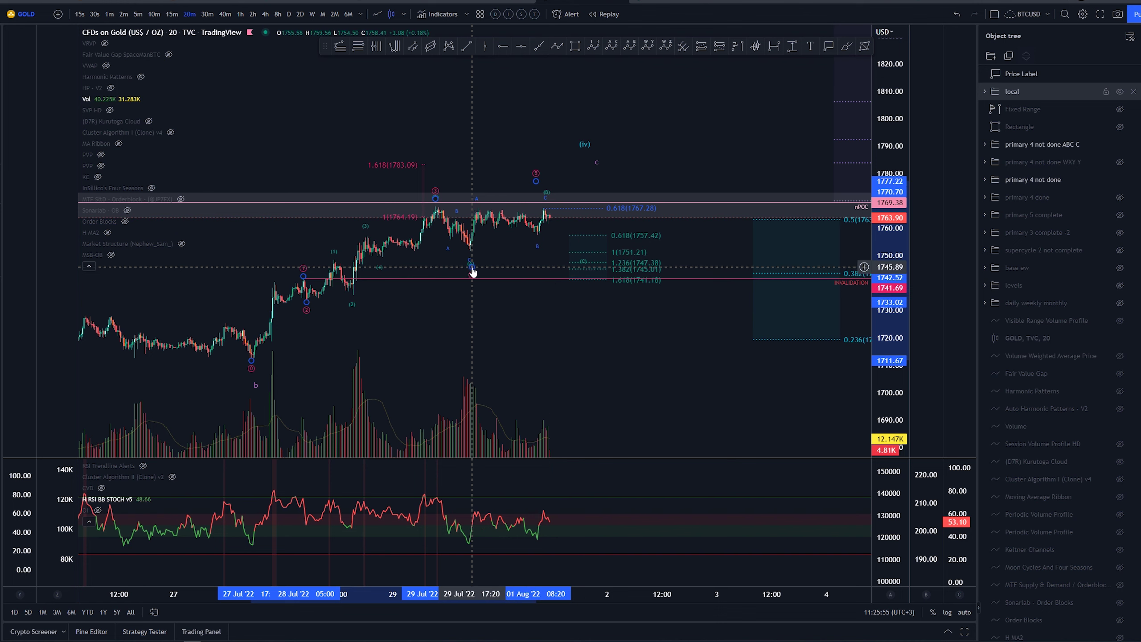
{"action": "key", "text": "ctrl+z"}
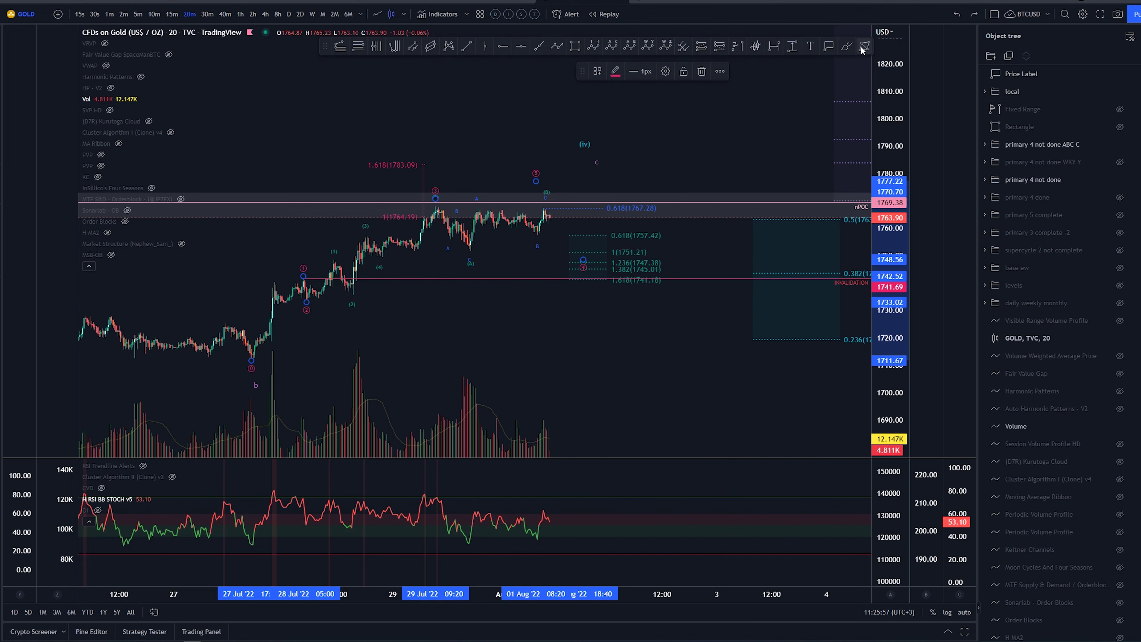
Step: Place a horizontal ray at 1767.13 from the blue A high on 29 July and delete it
{"action": "left_click", "coordinate": [846, 47]}
{"action": "left_click_drag", "start_coordinate": [892, 292], "coordinate": [891, 265]}
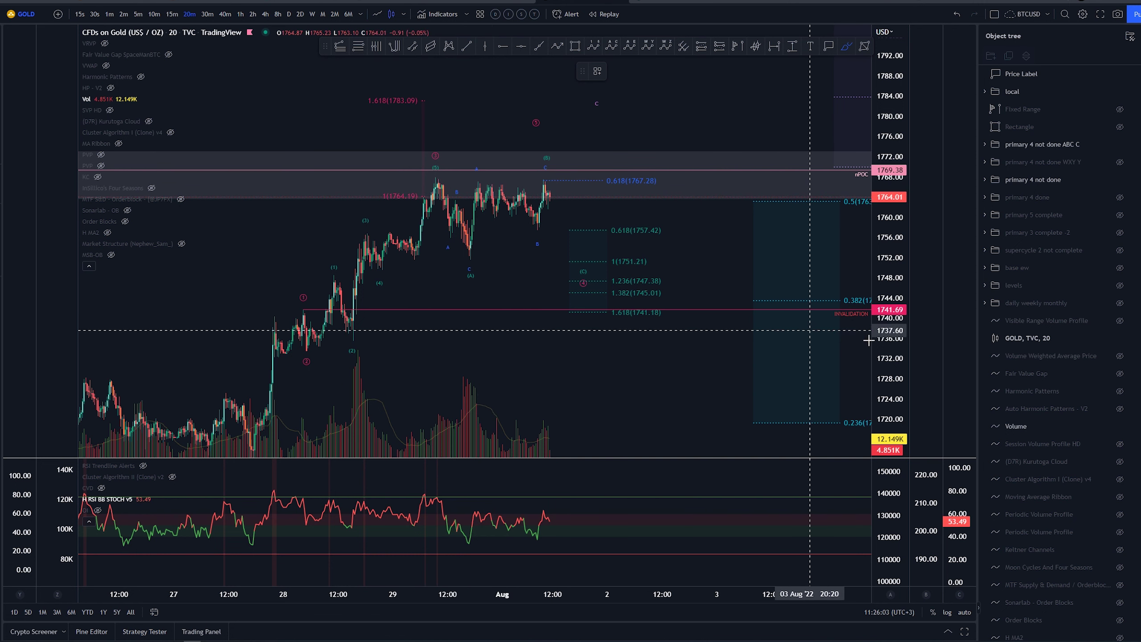
{"action": "left_click_drag", "start_coordinate": [894, 352], "coordinate": [894, 125]}
{"action": "scroll", "coordinate": [818, 125], "scroll_direction": "up", "scroll_amount": 2}
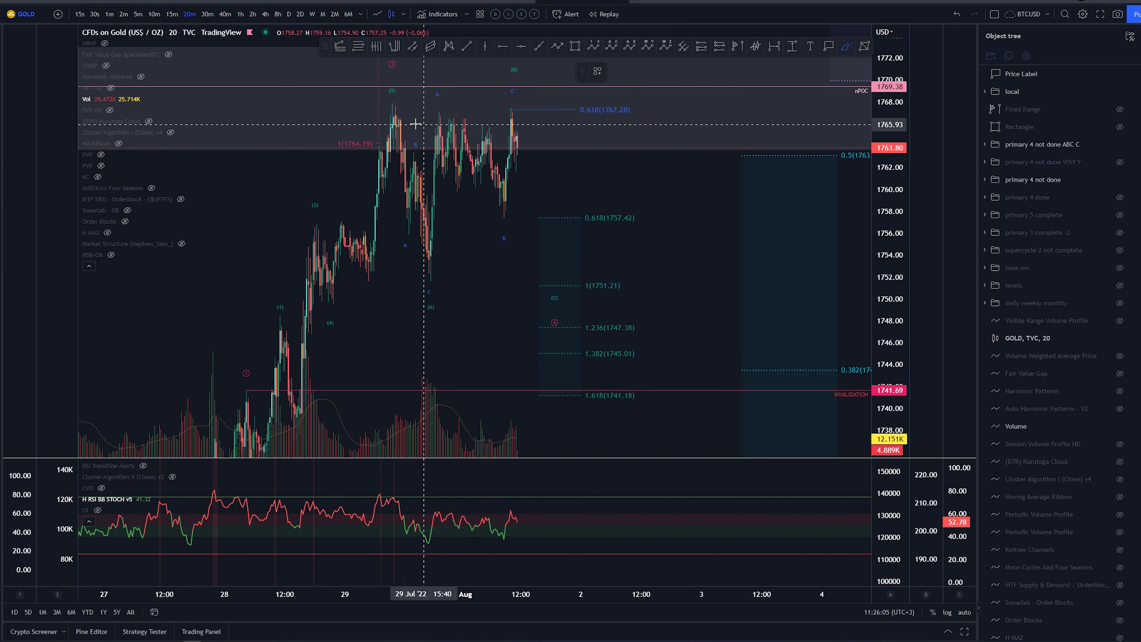
{"action": "left_click", "coordinate": [502, 47]}
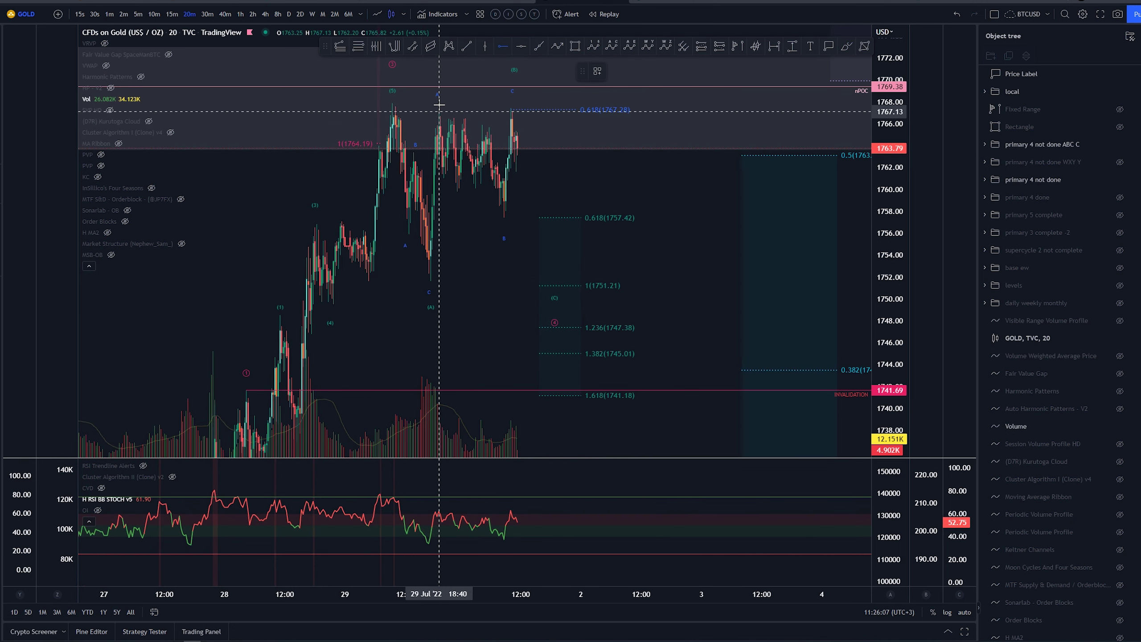
{"action": "left_click", "coordinate": [439, 105]}
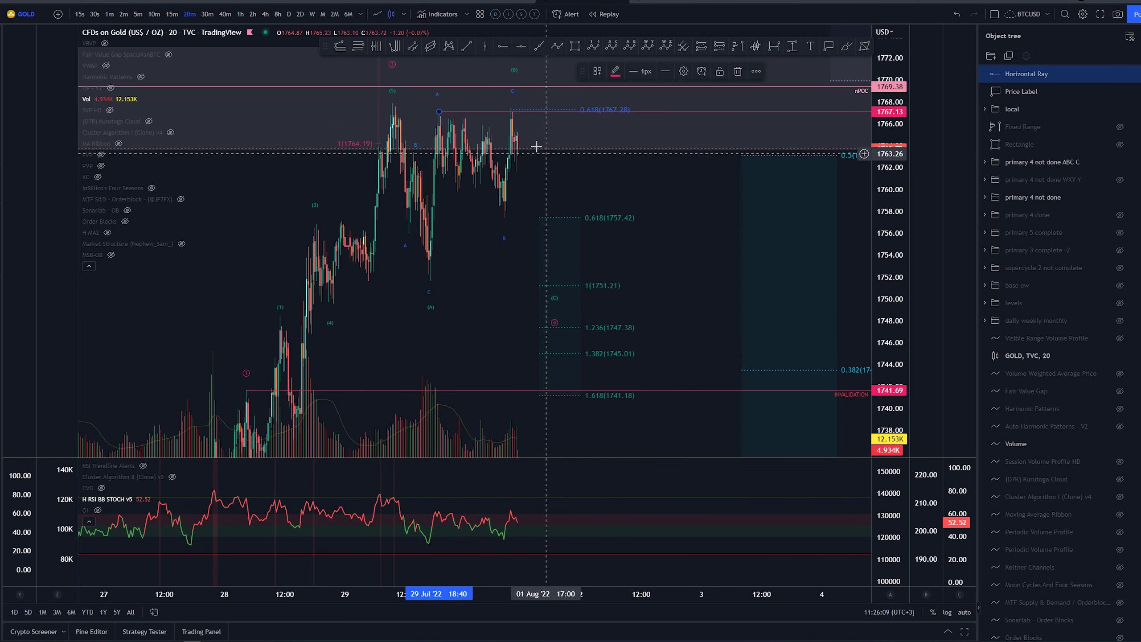
{"action": "key", "text": "Delete"}
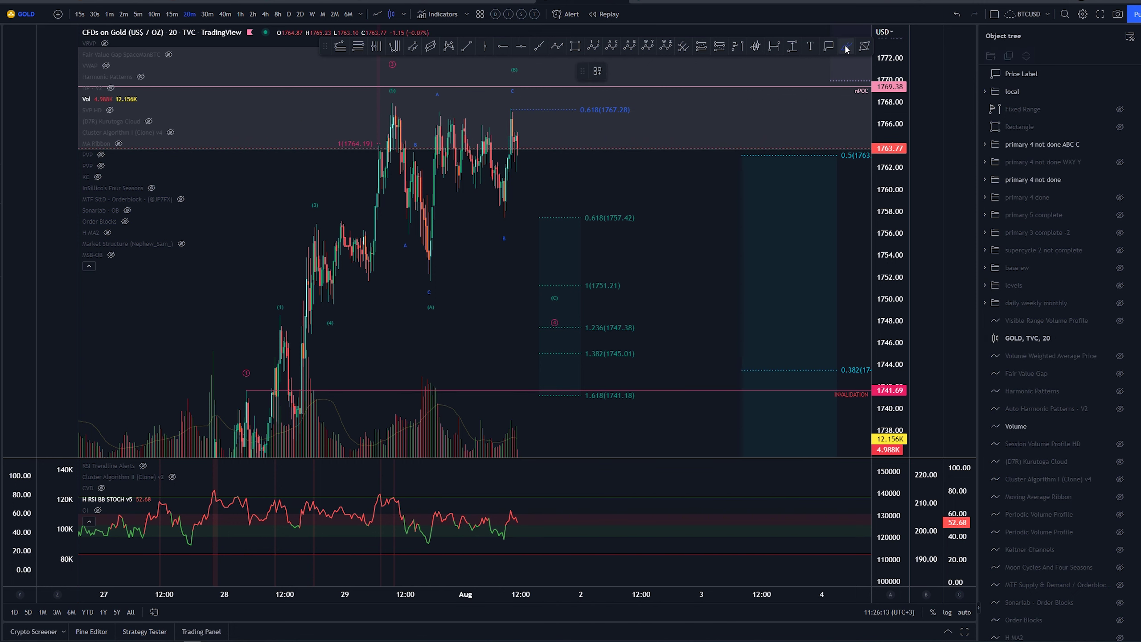
Step: Reposition the pink circled 4 label above the recent 1 August high and undo the changes
{"action": "left_click_drag", "start_coordinate": [896, 100], "coordinate": [892, 230]}
{"action": "key", "text": "Escape"}
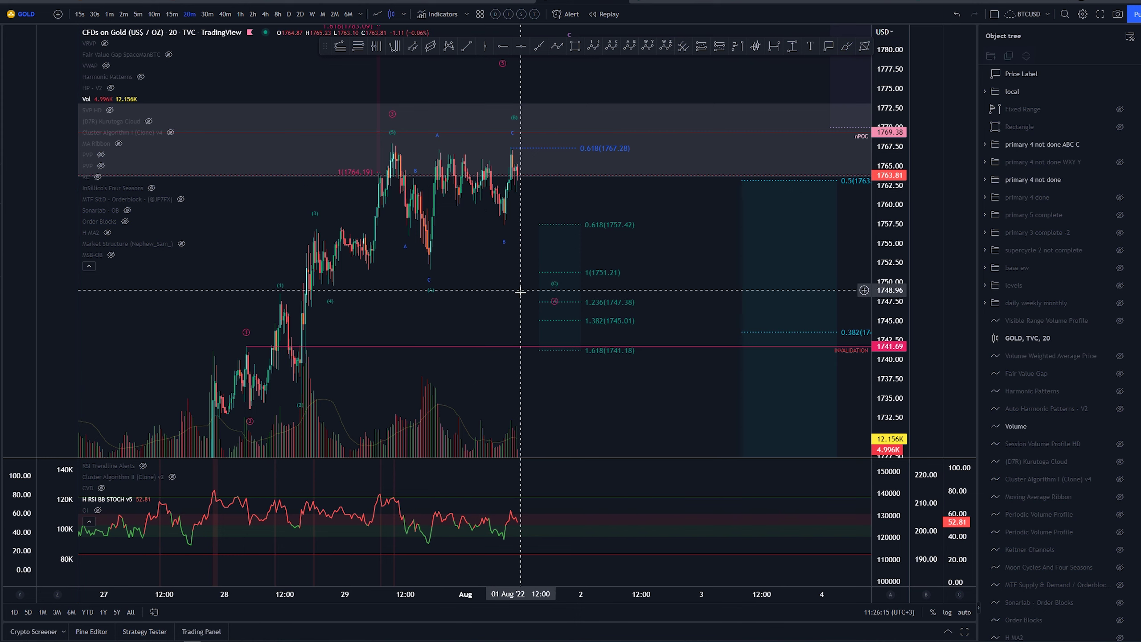
{"action": "mouse_move", "coordinate": [554, 300]}
{"action": "left_mouse_down"}
{"action": "mouse_move", "coordinate": [434, 299]}
{"action": "mouse_move", "coordinate": [439, 138]}
{"action": "mouse_move", "coordinate": [499, 226]}
{"action": "mouse_move", "coordinate": [544, 127]}
{"action": "mouse_move", "coordinate": [574, 120]}
{"action": "left_mouse_up"}
{"action": "key", "text": "ctrl+z"}
{"action": "left_click", "coordinate": [846, 46]}
{"action": "key", "text": "ctrl+z"}
{"action": "key", "text": "ctrl+z"}
{"action": "key", "text": "ctrl+z"}
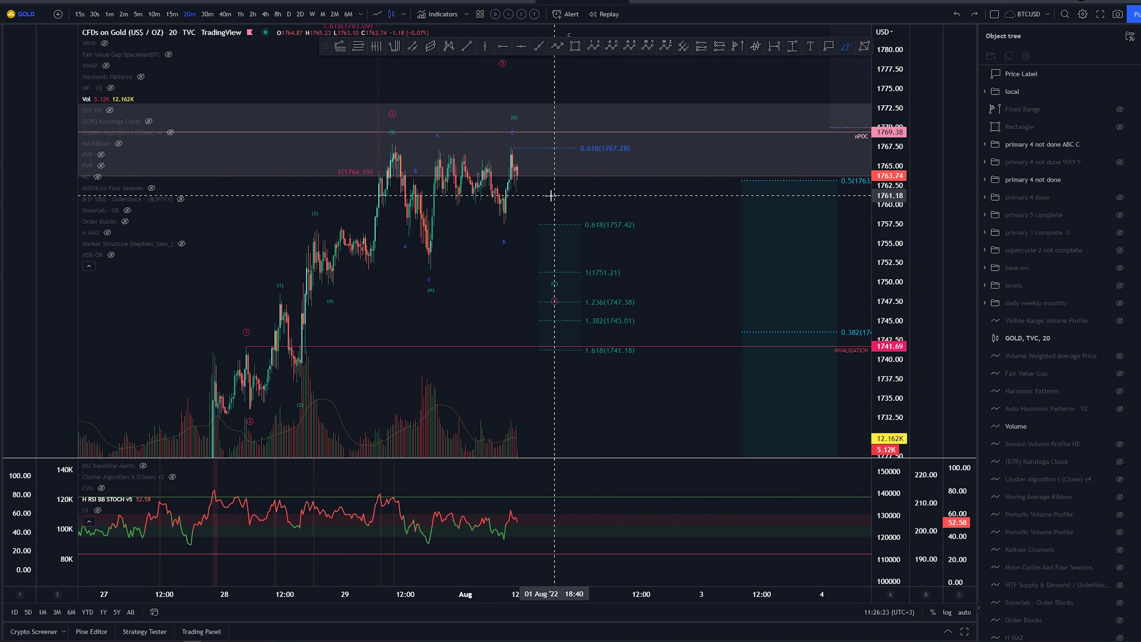
Step: Trace the rise from the green (A) low to blue A and circle the pink circled 5 with Brush strokes, undoing each
{"action": "left_click_drag", "start_coordinate": [433, 271], "coordinate": [439, 160]}
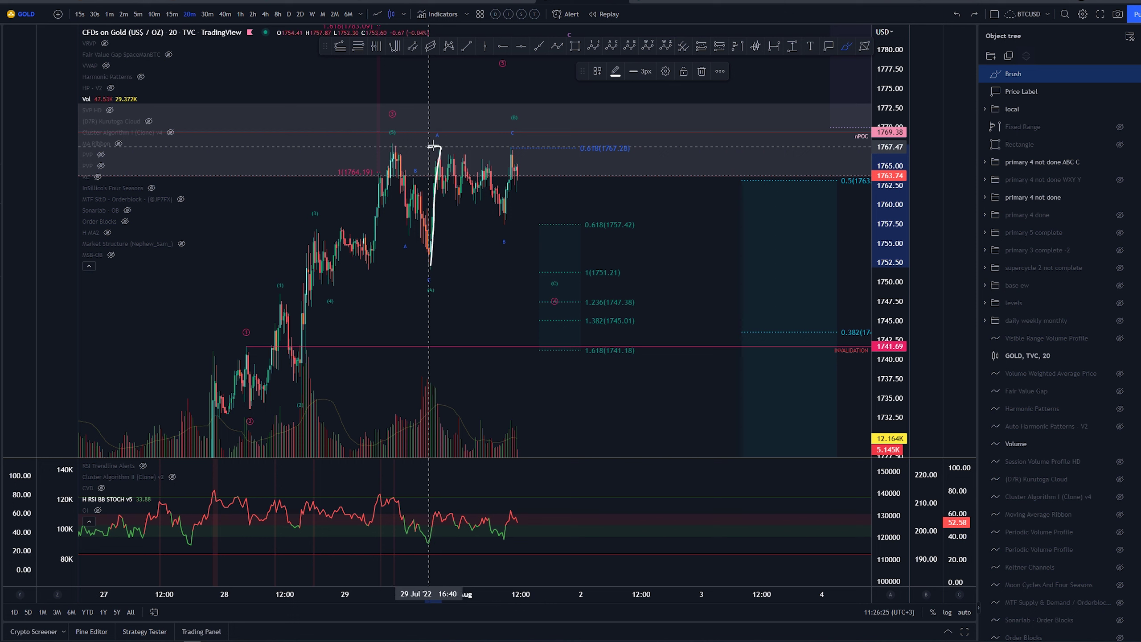
{"action": "key", "text": "ctrl+z"}
{"action": "left_click_drag", "start_coordinate": [509, 59], "coordinate": [509, 84]}
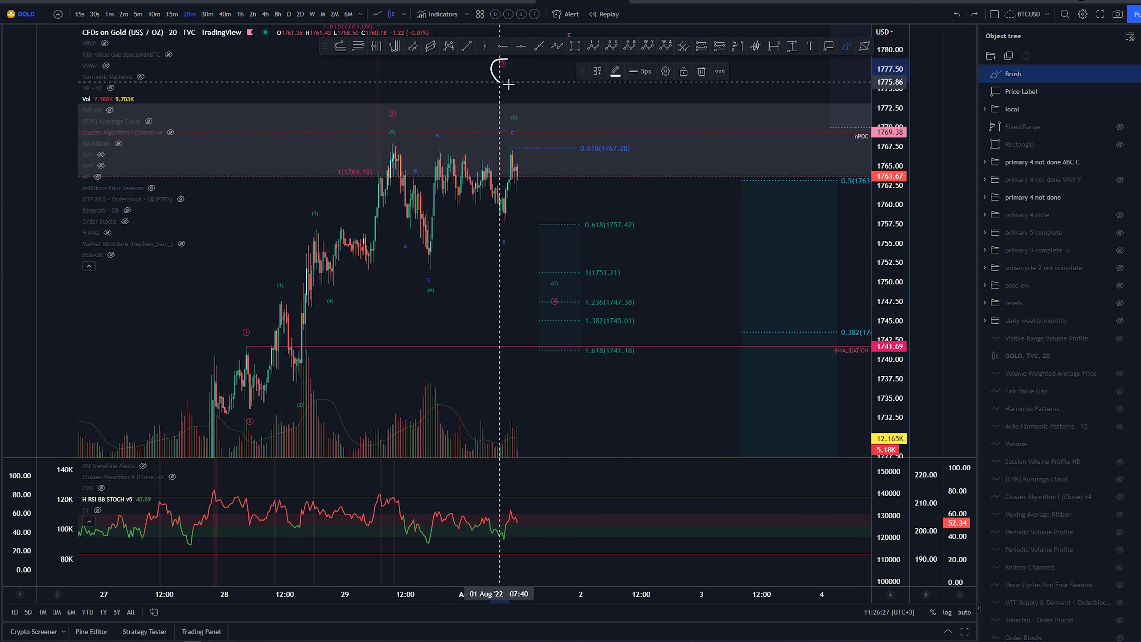
{"action": "key", "text": "ctrl+z"}
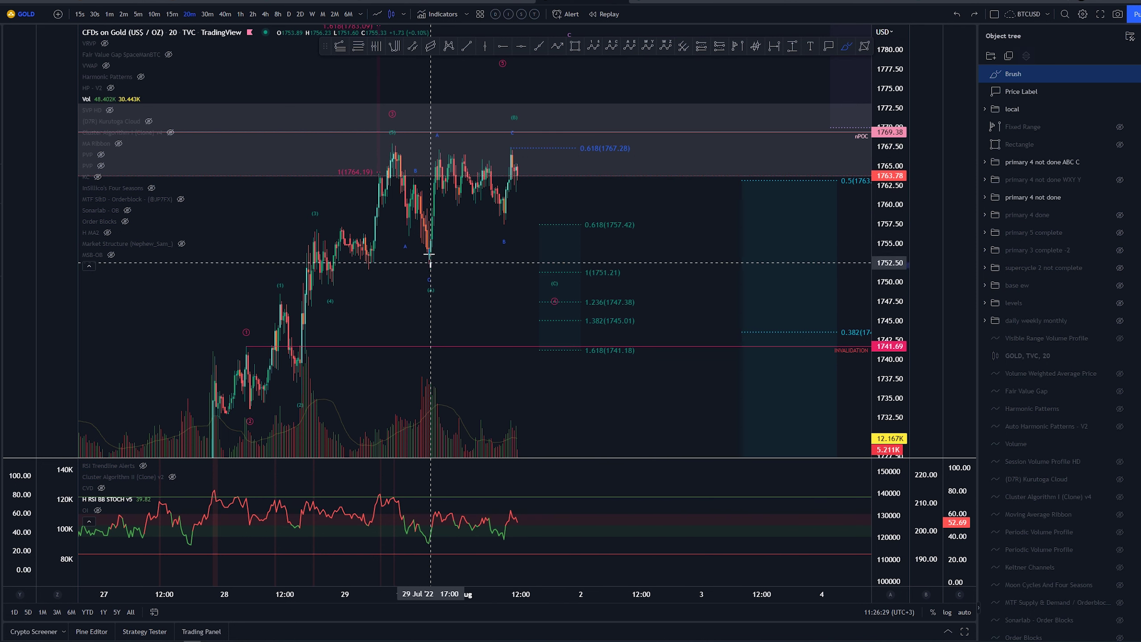
Step: Circle the consolidation between the 29 July high and 1 August with a Brush stroke and undo it
{"action": "scroll", "coordinate": [856, 152], "scroll_direction": "down", "scroll_amount": 3}
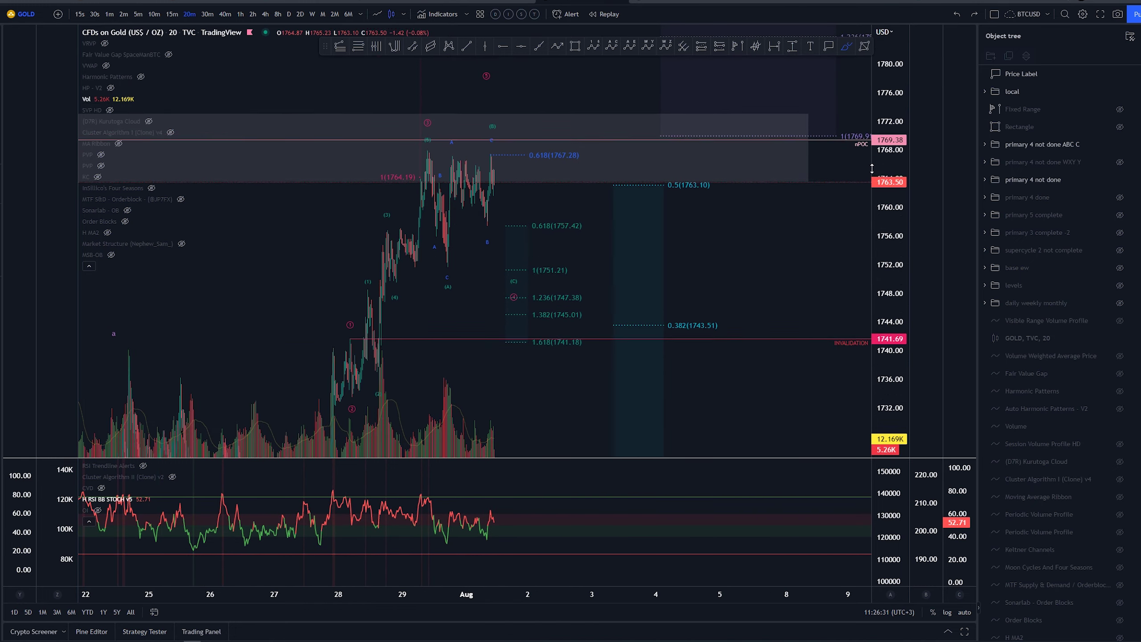
{"action": "scroll", "coordinate": [395, 204], "scroll_direction": "up", "scroll_amount": 2}
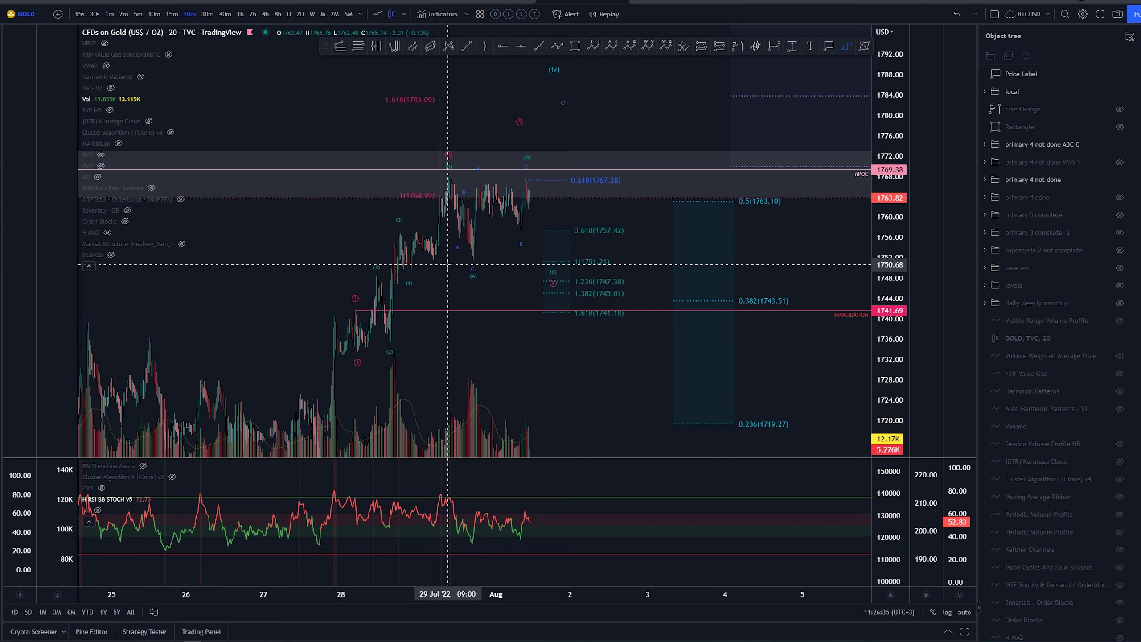
{"action": "scroll", "coordinate": [451, 261], "scroll_direction": "up", "scroll_amount": 3}
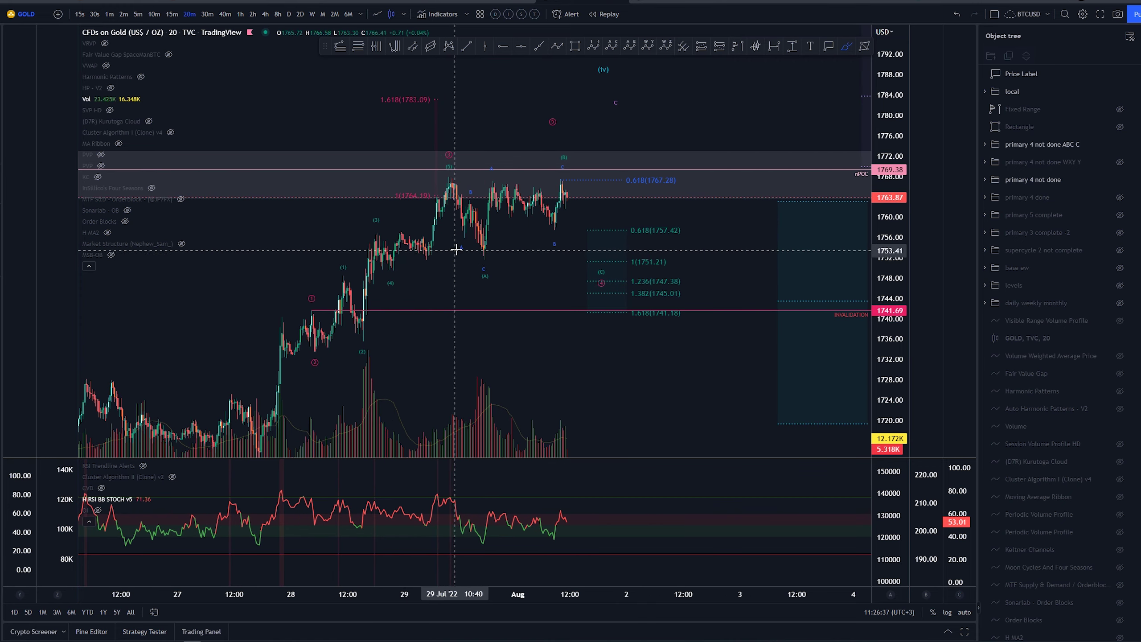
{"action": "scroll", "coordinate": [456, 250], "scroll_direction": "down", "scroll_amount": 3}
{"action": "mouse_move", "coordinate": [503, 170]}
{"action": "left_mouse_down"}
{"action": "mouse_move", "coordinate": [459, 173]}
{"action": "mouse_move", "coordinate": [505, 173]}
{"action": "left_mouse_up"}
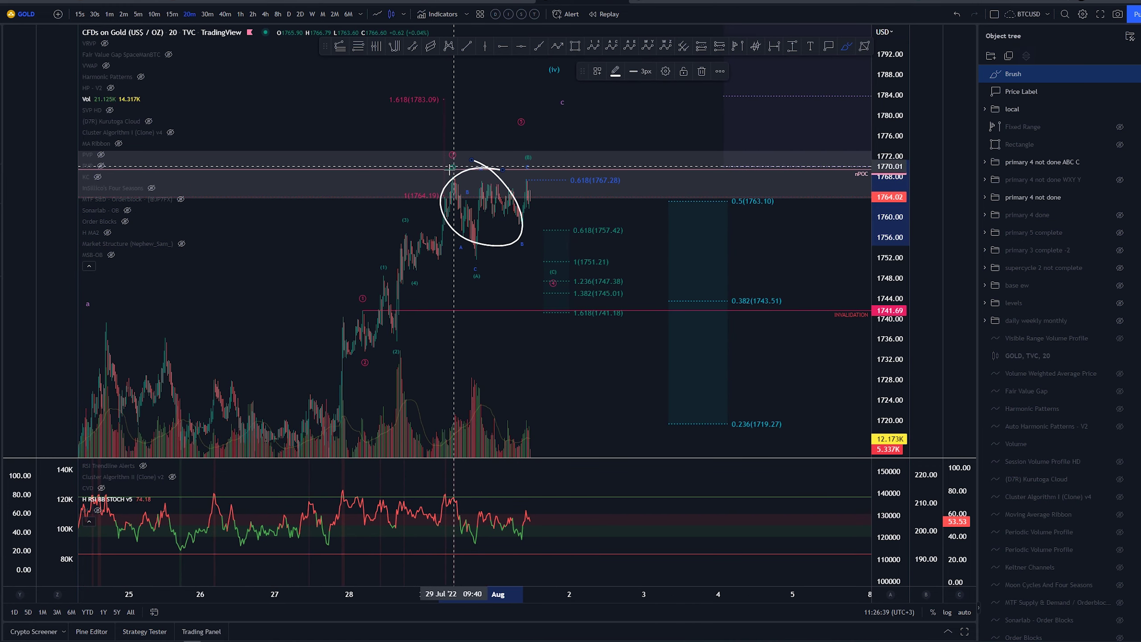
{"action": "key", "text": "ctrl+z"}
Step: Shift the green Fib extension with the 0.618 to 1.618 levels forward in time so it starts at about 2 August
{"action": "scroll", "coordinate": [523, 247], "scroll_direction": "up", "scroll_amount": 2}
{"action": "scroll", "coordinate": [522, 247], "scroll_direction": "down", "scroll_amount": 2}
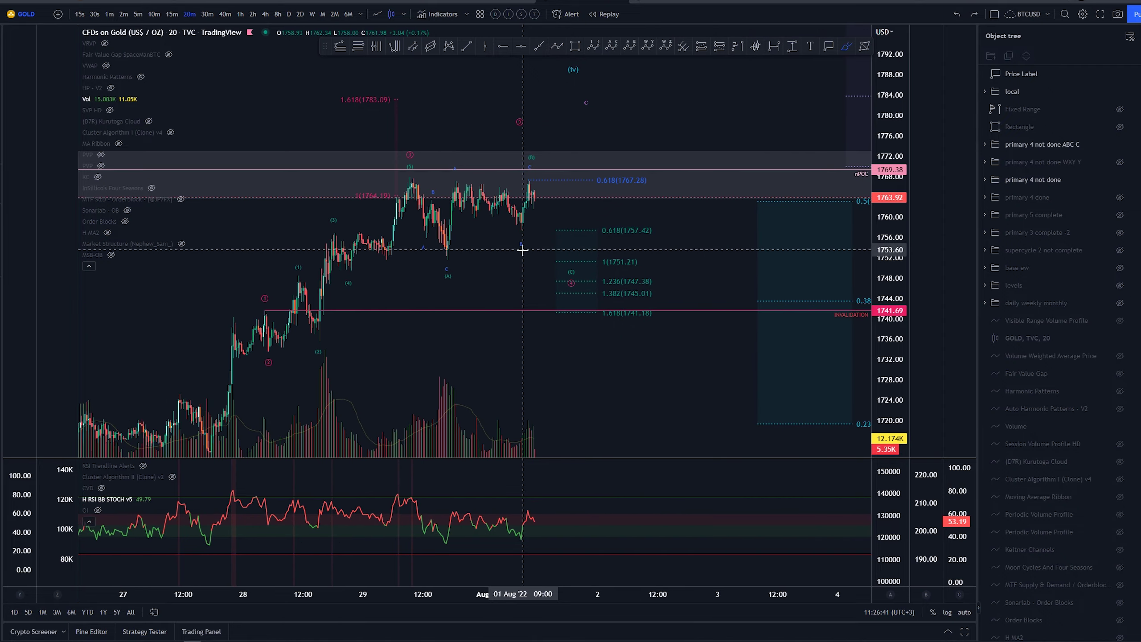
{"action": "left_click_drag", "start_coordinate": [513, 305], "coordinate": [539, 214]}
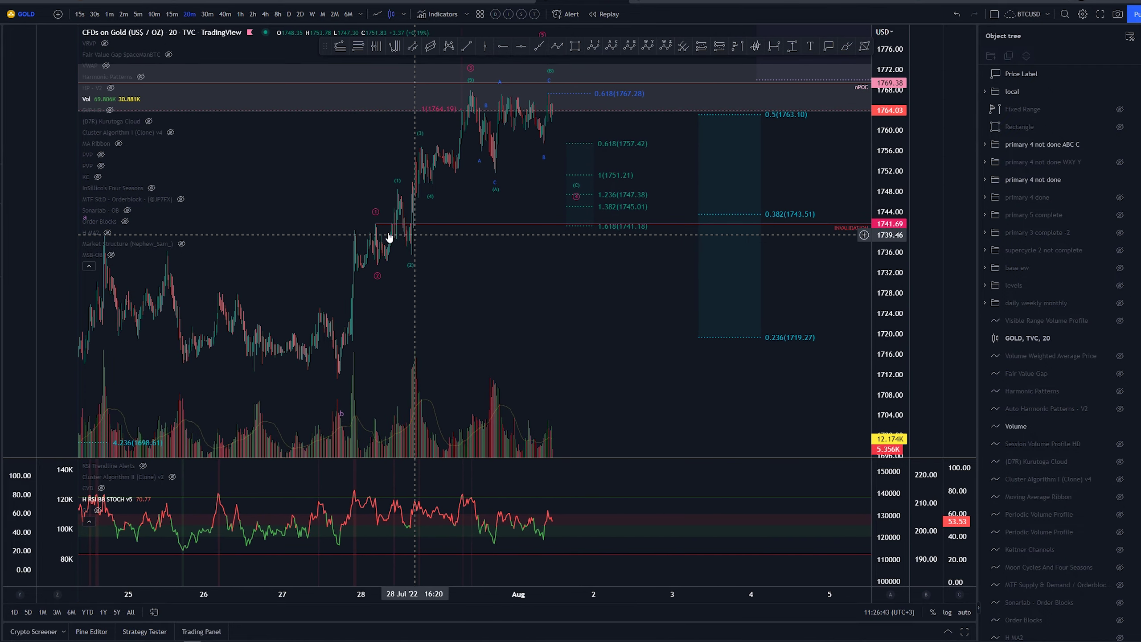
{"action": "left_click_drag", "start_coordinate": [563, 281], "coordinate": [638, 356]}
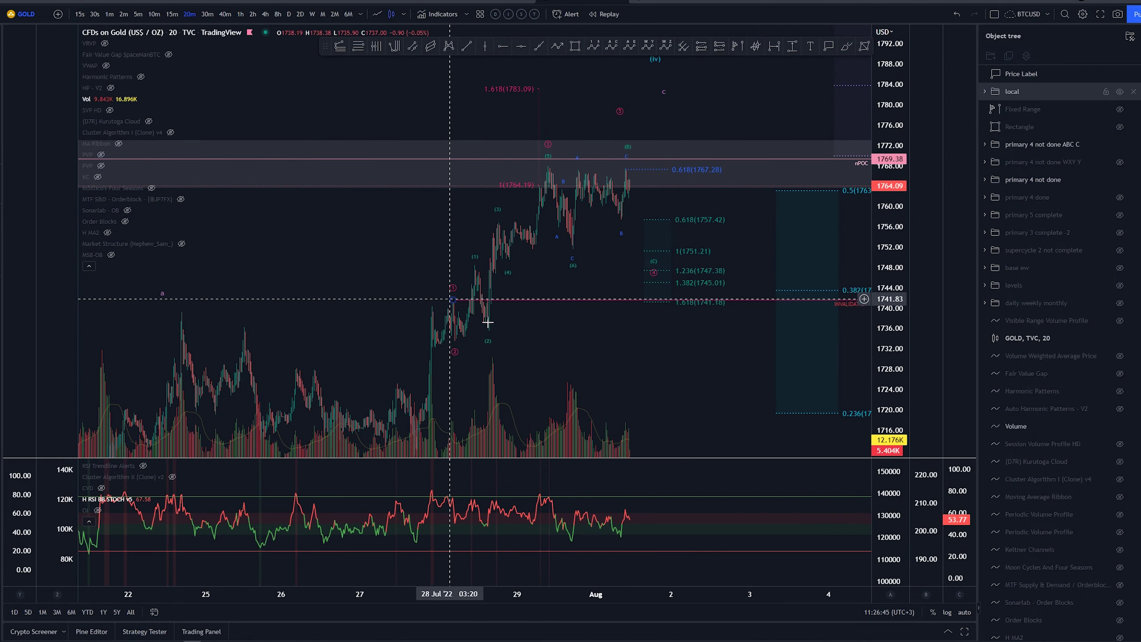
{"action": "left_click", "coordinate": [456, 357]}
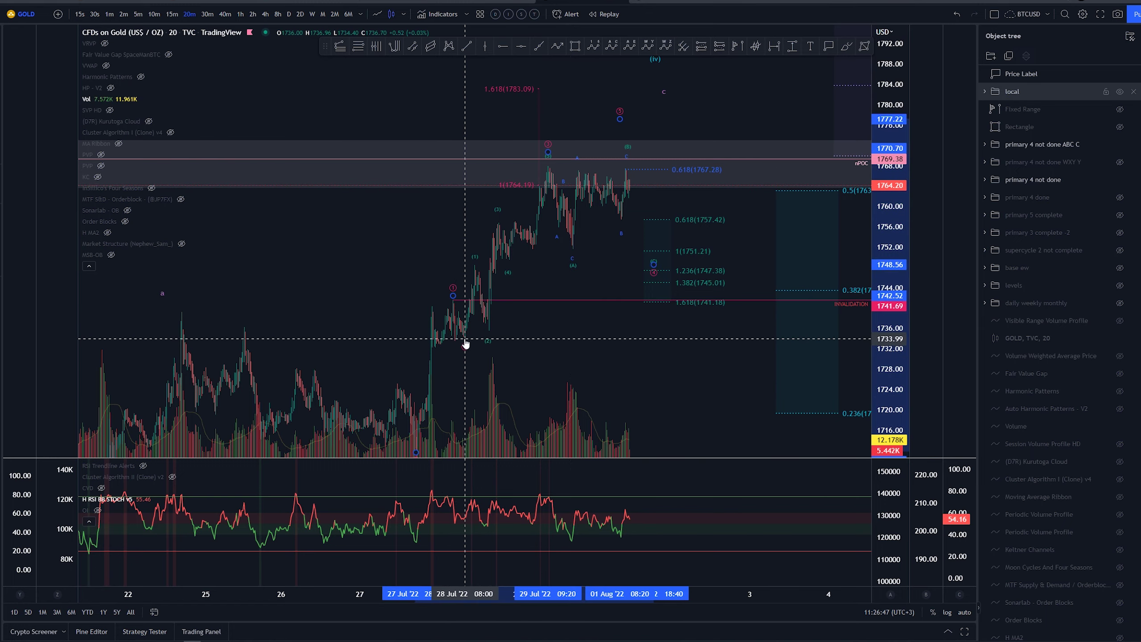
{"action": "left_click_drag", "start_coordinate": [708, 338], "coordinate": [670, 364]}
{"action": "scroll", "coordinate": [754, 232], "scroll_direction": "up", "scroll_amount": 10}
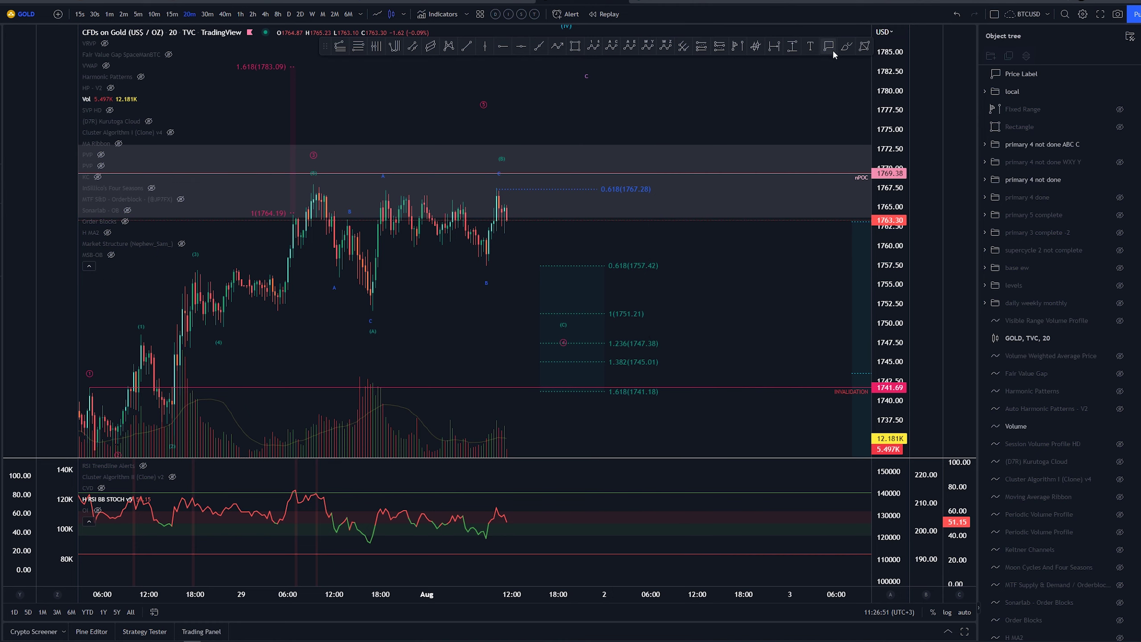
{"action": "scroll", "coordinate": [685, 344], "scroll_direction": "down", "scroll_amount": 5}
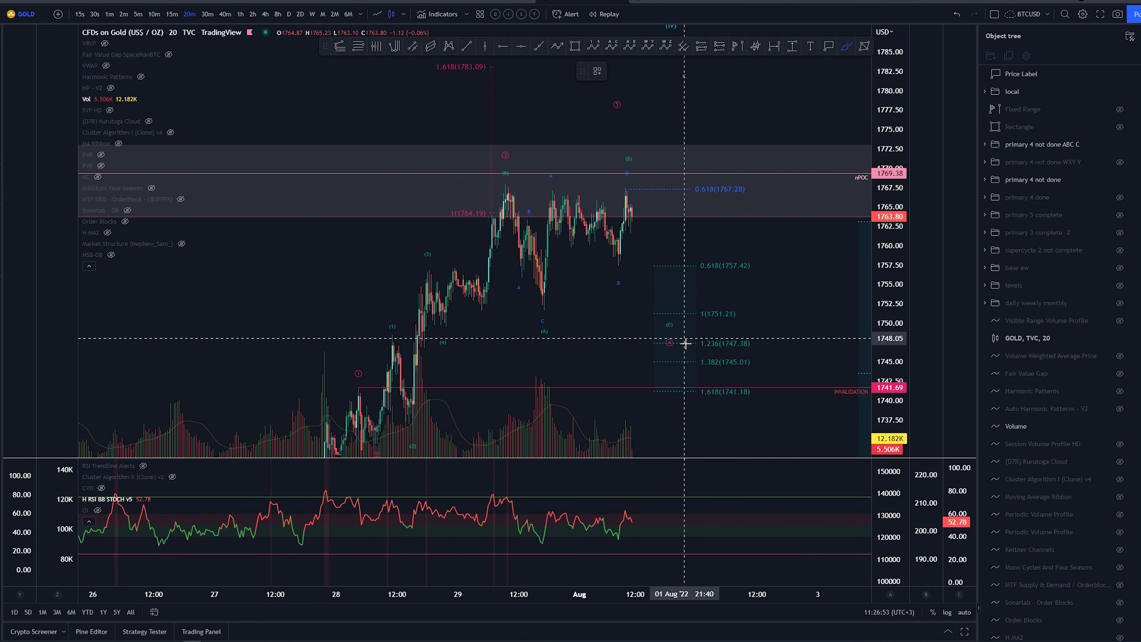
{"action": "left_click", "coordinate": [670, 315]}
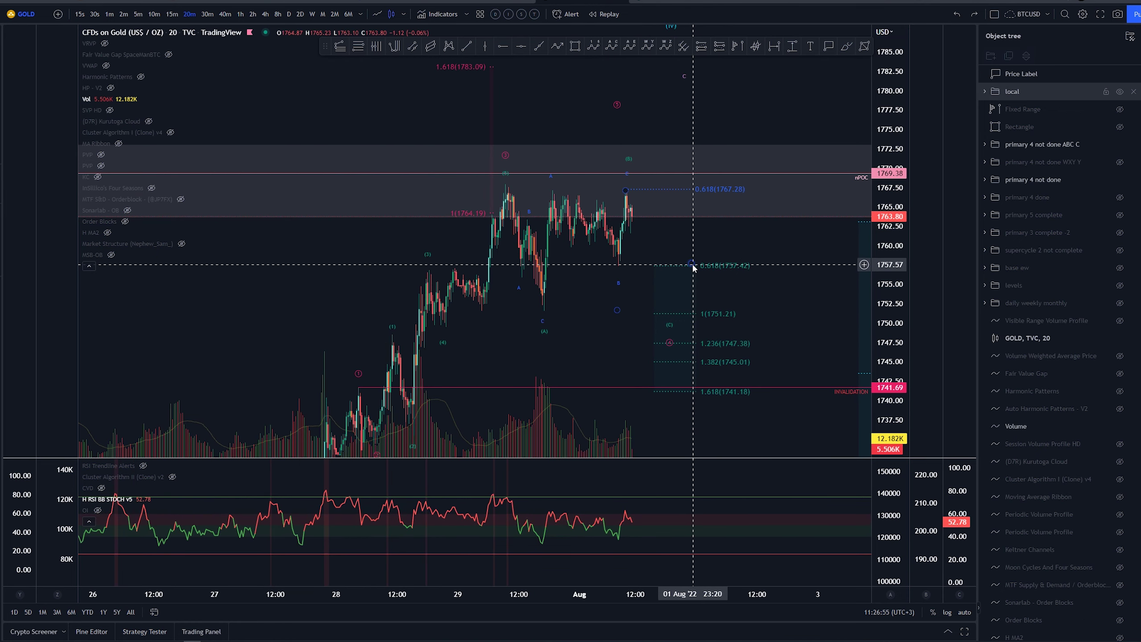
{"action": "left_click_drag", "start_coordinate": [680, 272], "coordinate": [720, 271]}
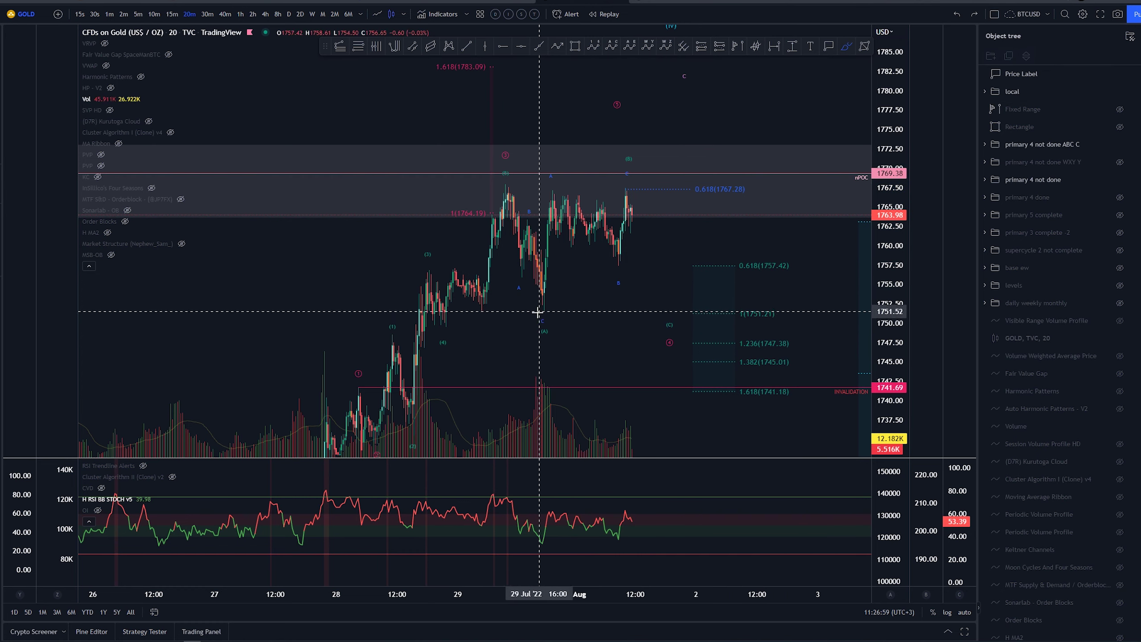
Step: Trace the rise from the green (A) low to the green (B) high and mark that high with Brush strokes, undoing each
{"action": "mouse_move", "coordinate": [538, 312]}
{"action": "left_mouse_down"}
{"action": "mouse_move", "coordinate": [546, 232]}
{"action": "mouse_move", "coordinate": [617, 267]}
{"action": "mouse_move", "coordinate": [627, 189]}
{"action": "left_mouse_up"}
{"action": "key", "text": "ctrl+z"}
{"action": "mouse_move", "coordinate": [624, 148]}
{"action": "left_mouse_down"}
{"action": "mouse_move", "coordinate": [628, 183]}
{"action": "mouse_move", "coordinate": [640, 175]}
{"action": "mouse_move", "coordinate": [627, 204]}
{"action": "left_mouse_up"}
{"action": "key", "text": "ctrl+z"}
{"action": "key", "text": "ctrl+z"}
Step: Trace the blue B to C rise and the green (A) to blue A rise with Brush strokes and undo both
{"action": "left_click_drag", "start_coordinate": [615, 269], "coordinate": [625, 189]}
{"action": "left_click_drag", "start_coordinate": [544, 310], "coordinate": [553, 242]}
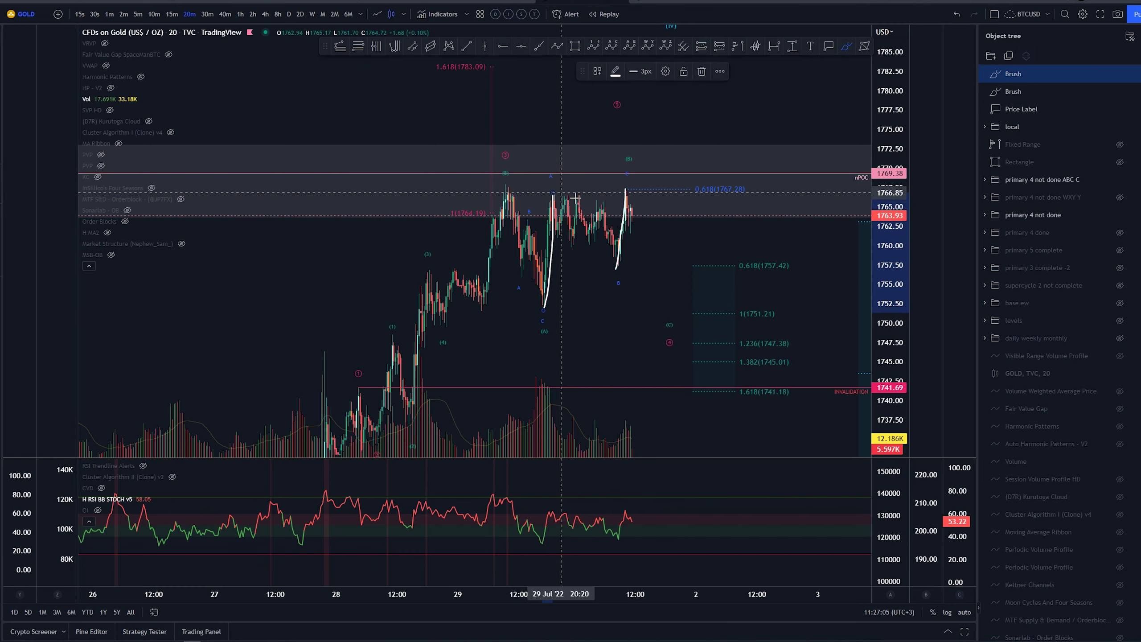
{"action": "key", "text": "ctrl+z"}
{"action": "key", "text": "ctrl+z"}
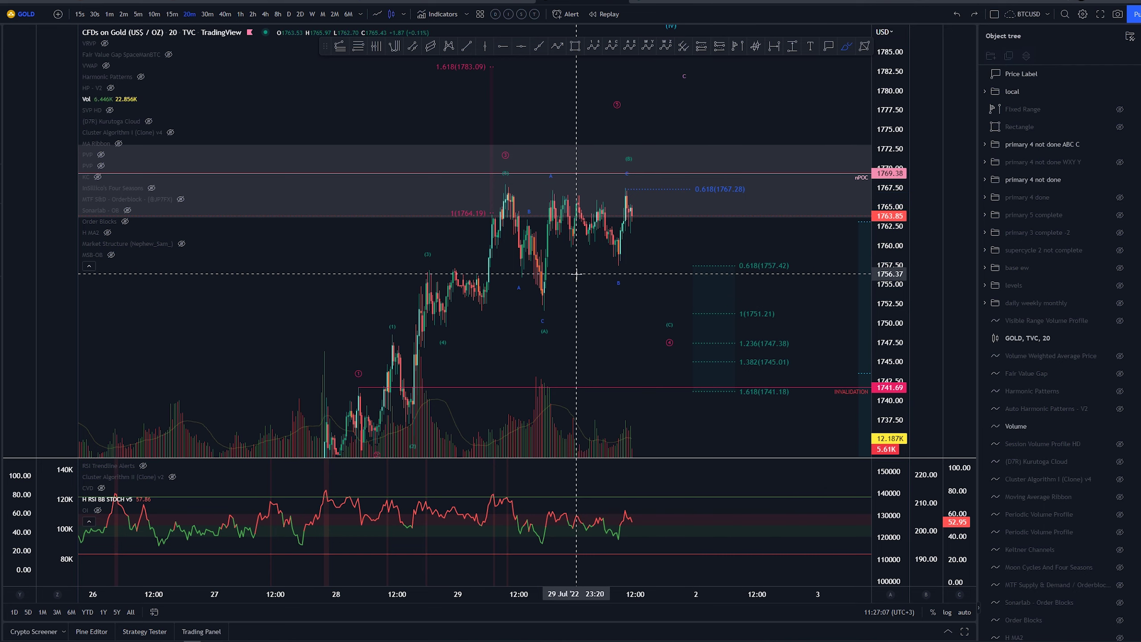
Step: Sketch the swing from the green (A) low toward blue B and mark the blue 0.618 level with Brush strokes, undoing each
{"action": "left_click_drag", "start_coordinate": [546, 305], "coordinate": [615, 256]}
{"action": "key", "text": "ctrl+z"}
{"action": "left_click_drag", "start_coordinate": [725, 183], "coordinate": [672, 182]}
{"action": "key", "text": "ctrl+z"}
Step: Circle the green (B) label above the 1 August high with a Brush stroke and undo it
{"action": "key", "text": "Escape"}
{"action": "left_click_drag", "start_coordinate": [675, 237], "coordinate": [570, 240]}
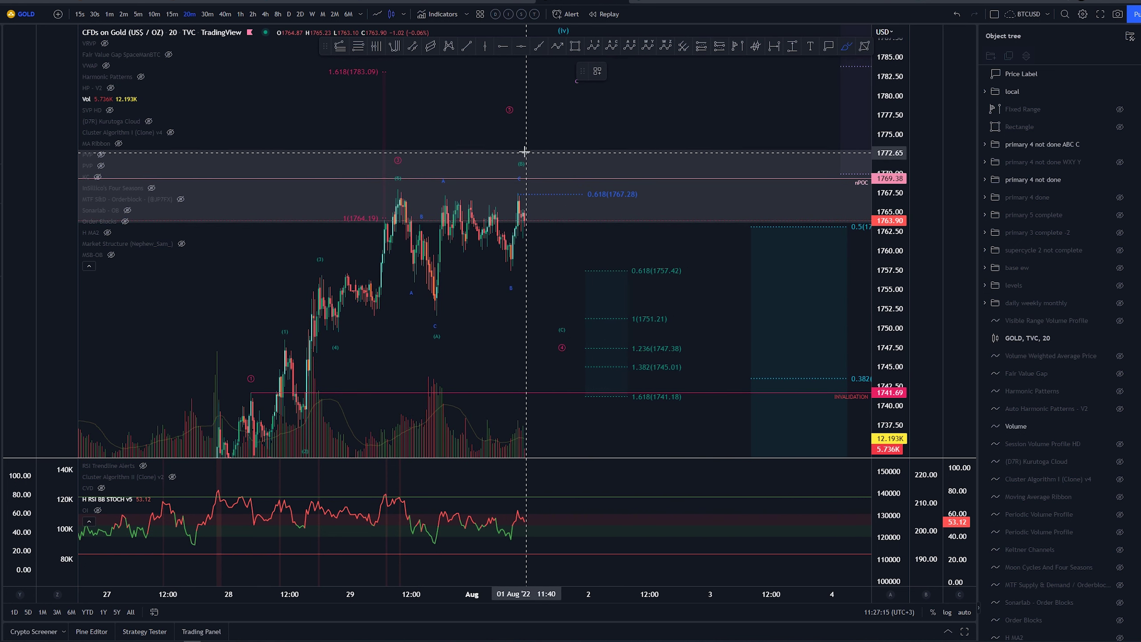
{"action": "mouse_move", "coordinate": [524, 152]}
{"action": "left_mouse_down"}
{"action": "mouse_move", "coordinate": [505, 158]}
{"action": "mouse_move", "coordinate": [521, 150]}
{"action": "left_mouse_up"}
{"action": "key", "text": "ctrl+z"}
Step: Sketch the rise from the blue B low and a zigzag projection up to about 1774 with Brush strokes, then undo them
{"action": "left_click_drag", "start_coordinate": [510, 272], "coordinate": [522, 192]}
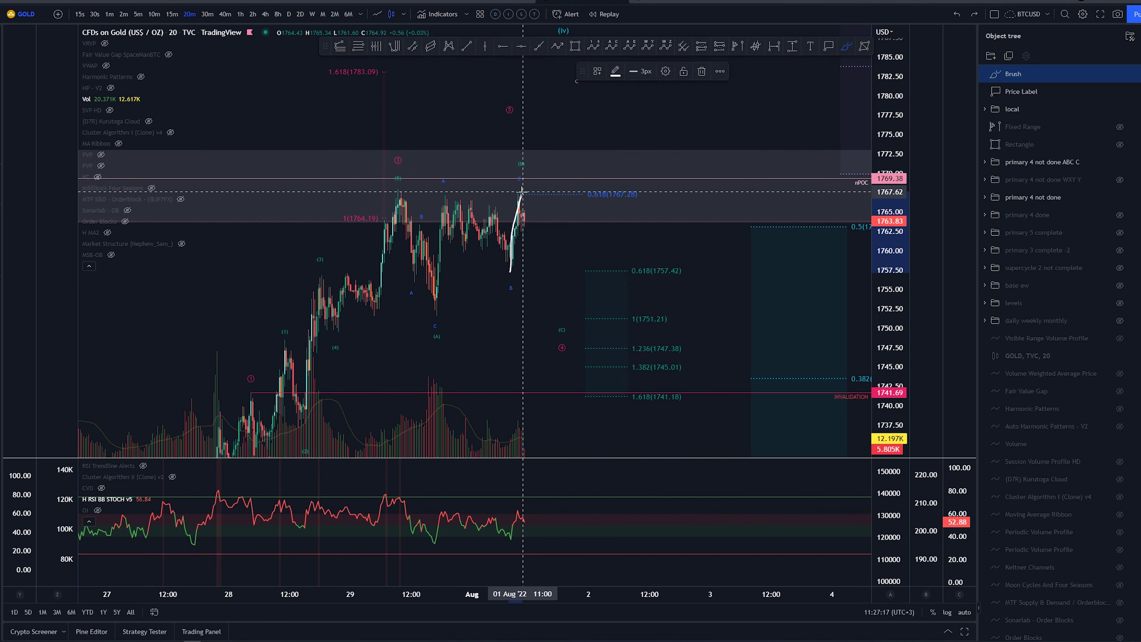
{"action": "left_click_drag", "start_coordinate": [539, 254], "coordinate": [573, 132]}
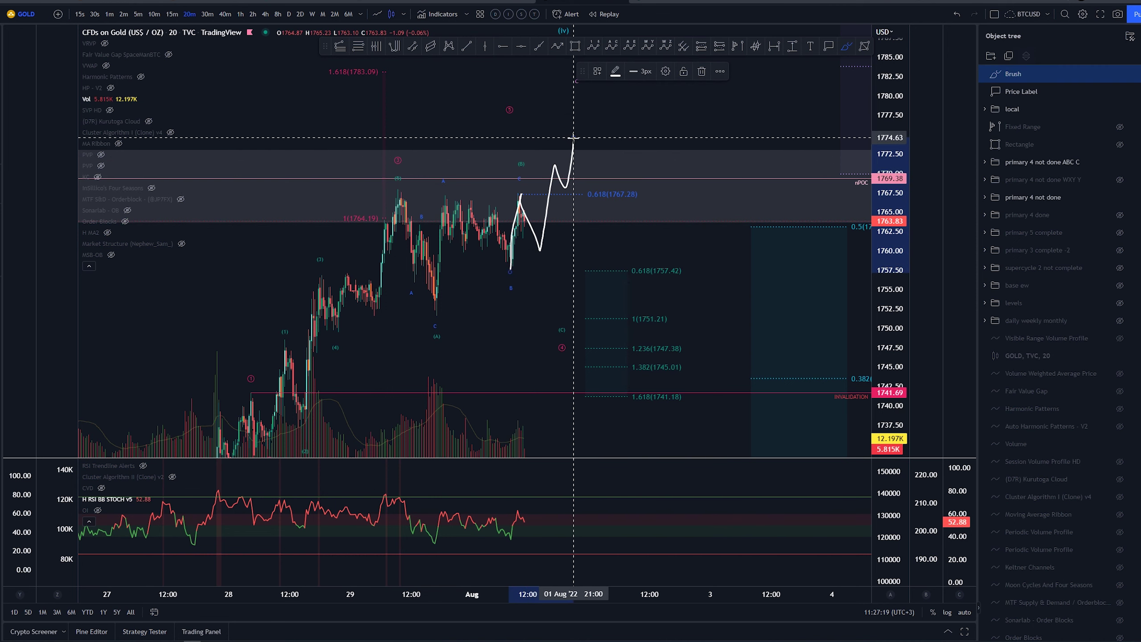
{"action": "key", "text": "ctrl+z"}
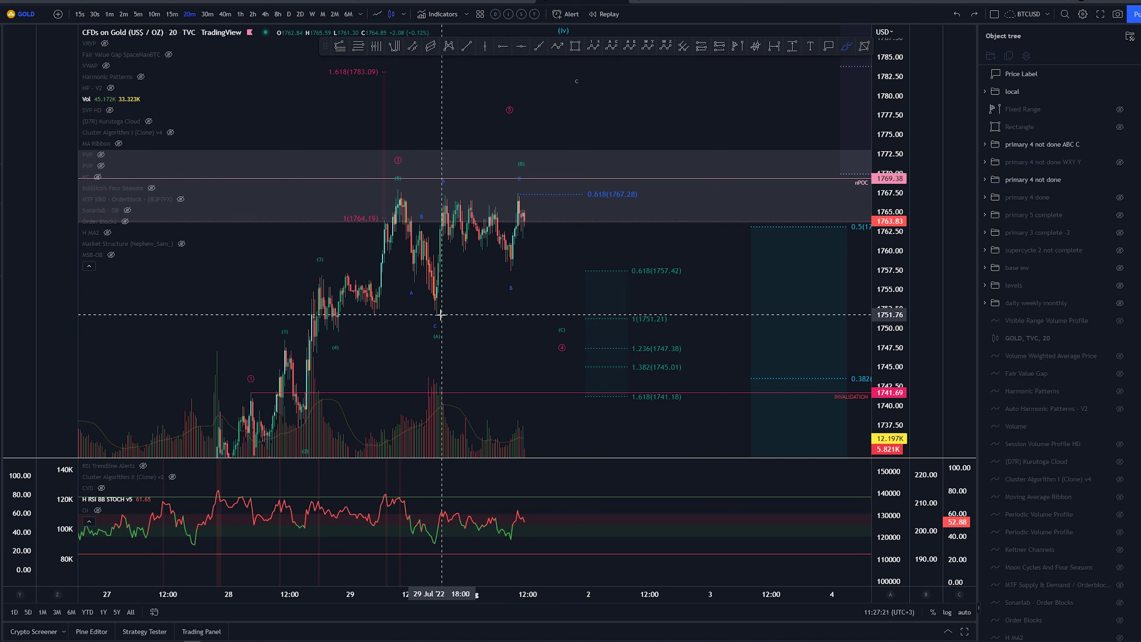
Step: Sketch an A-B-C Brush path from the green (A) low to about 1773 and enable level 1 on the blue Fib extension
{"action": "mouse_move", "coordinate": [442, 310]}
{"action": "left_mouse_down"}
{"action": "mouse_move", "coordinate": [476, 224]}
{"action": "mouse_move", "coordinate": [552, 152]}
{"action": "left_mouse_up"}
{"action": "left_click", "coordinate": [573, 199]}
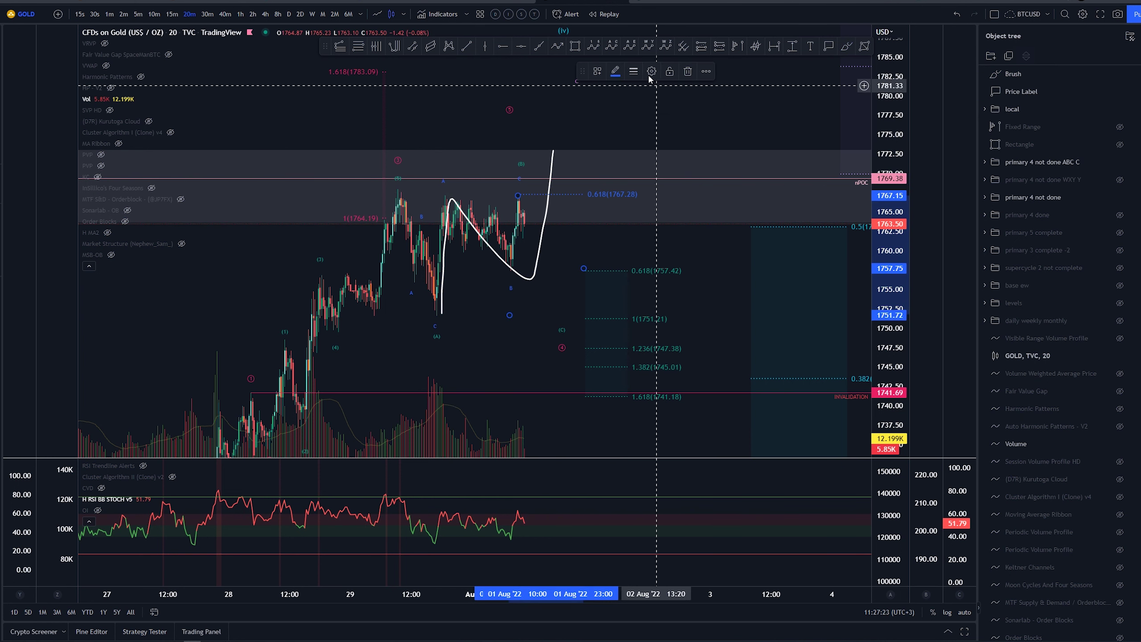
{"action": "left_click", "coordinate": [651, 74]}
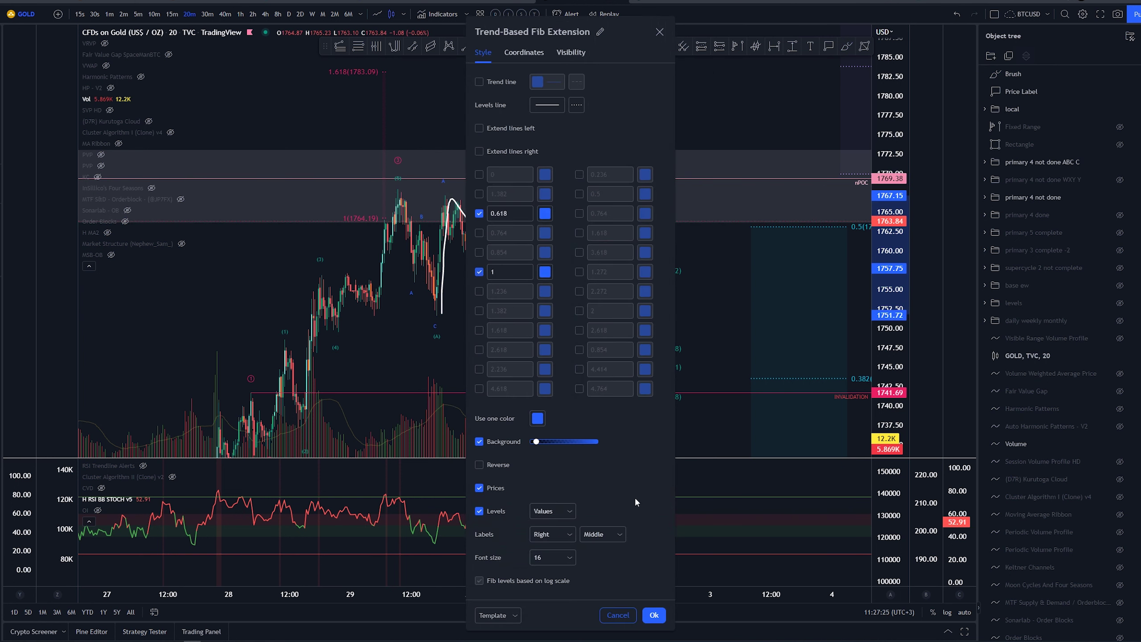
{"action": "left_click", "coordinate": [653, 615]}
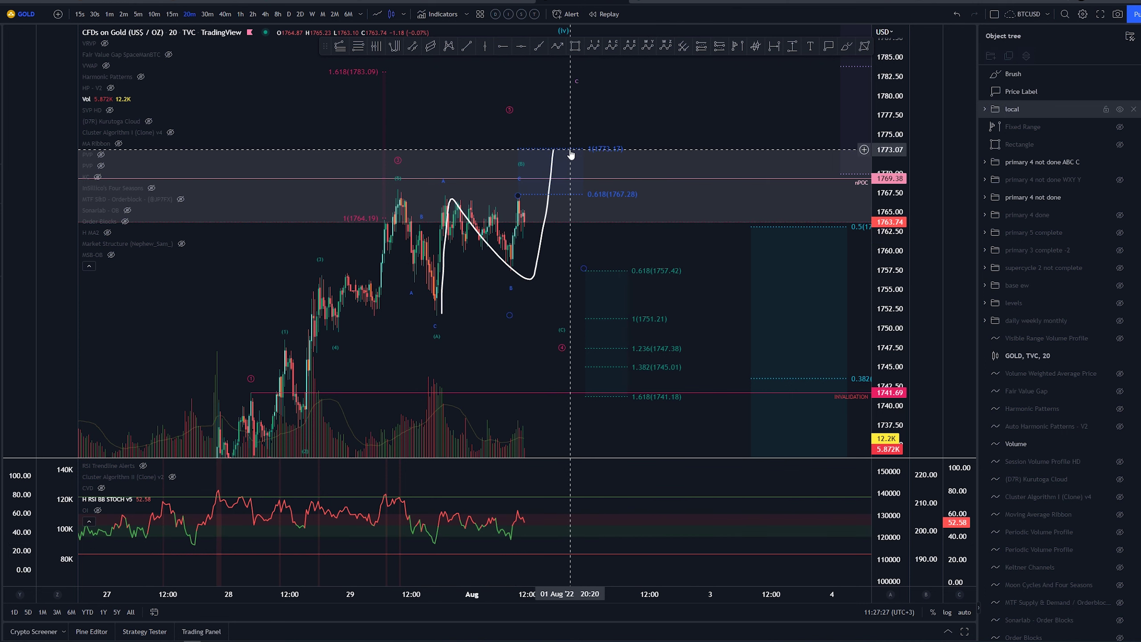
Step: Remove the blue Fib extension and the white Brush path from the chart
{"action": "scroll", "coordinate": [667, 158], "scroll_direction": "down", "scroll_amount": 3}
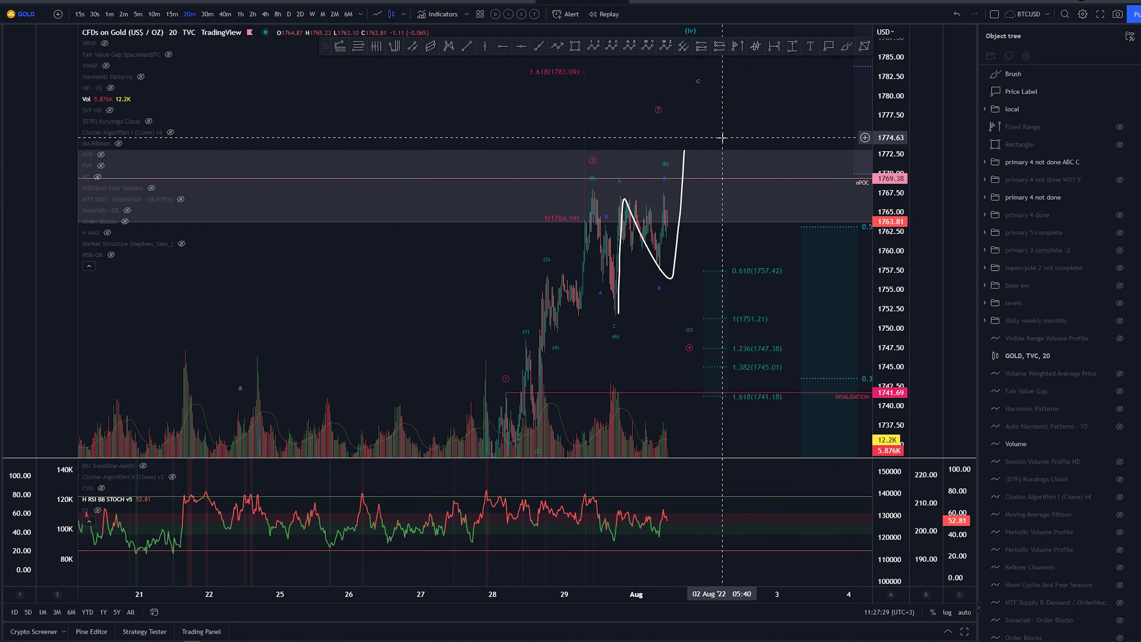
{"action": "left_click_drag", "start_coordinate": [723, 138], "coordinate": [567, 170]}
{"action": "left_click", "coordinate": [552, 148]}
{"action": "key", "text": "Delete"}
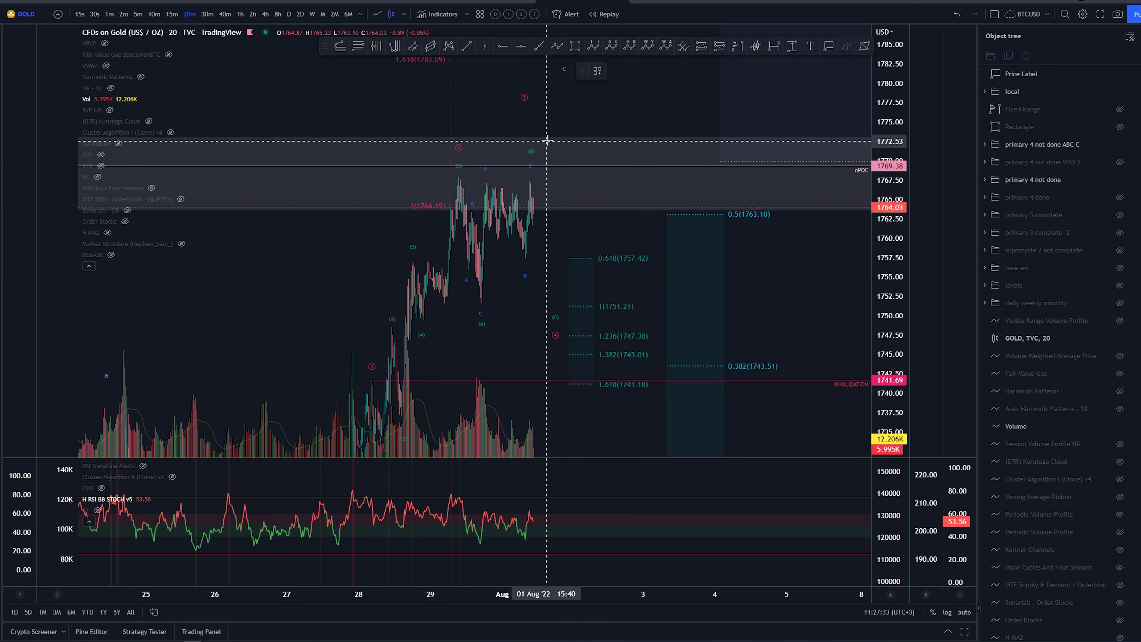
Step: Sketch a stepped decline from about 1772 to the green Fib extension's 0.618 level with Brush strokes and undo them
{"action": "left_click_drag", "start_coordinate": [548, 141], "coordinate": [583, 260]}
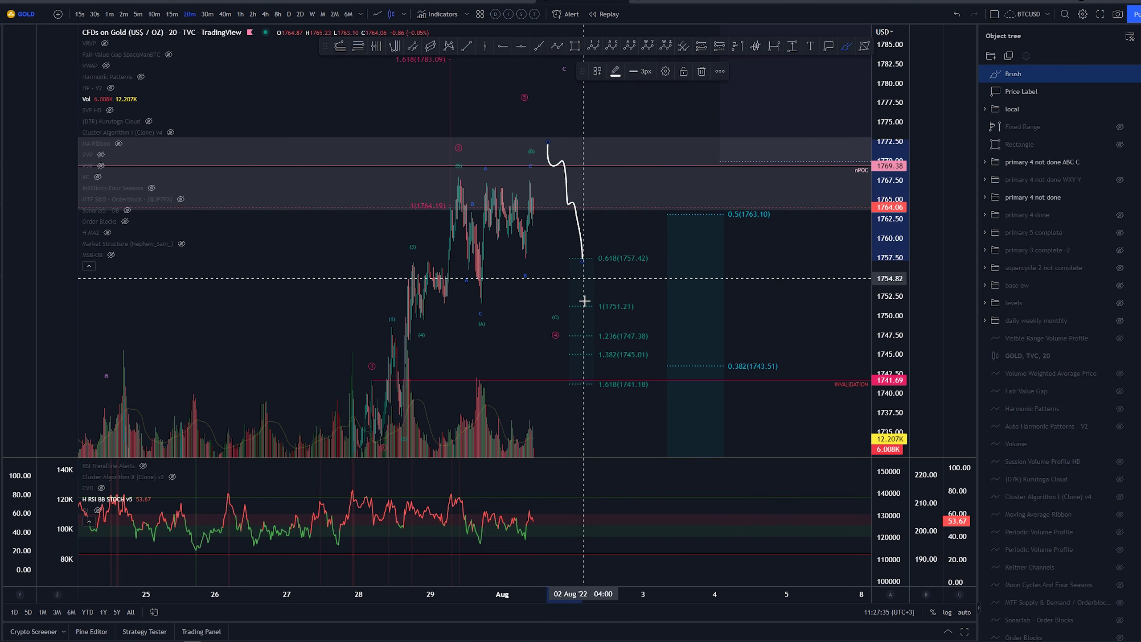
{"action": "left_click_drag", "start_coordinate": [548, 319], "coordinate": [581, 323]}
{"action": "key", "text": "ctrl+z"}
{"action": "key", "text": "ctrl+z"}
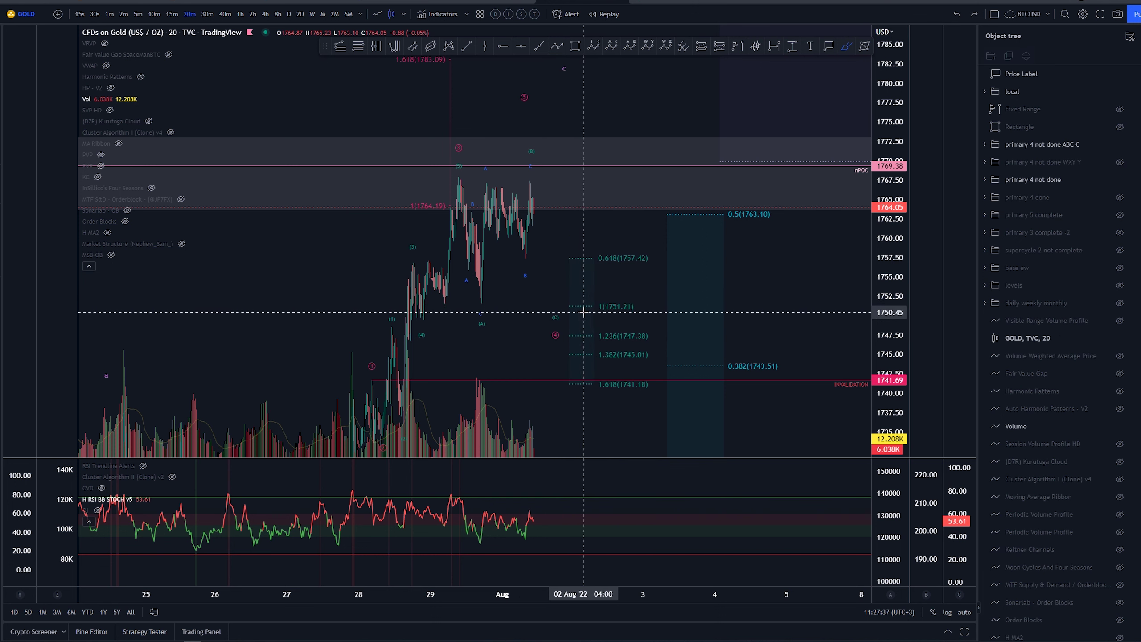
Step: Raise the last anchor of the green Fib extension to about 1773, undo the move and deselect the extension
{"action": "left_click", "coordinate": [583, 261]}
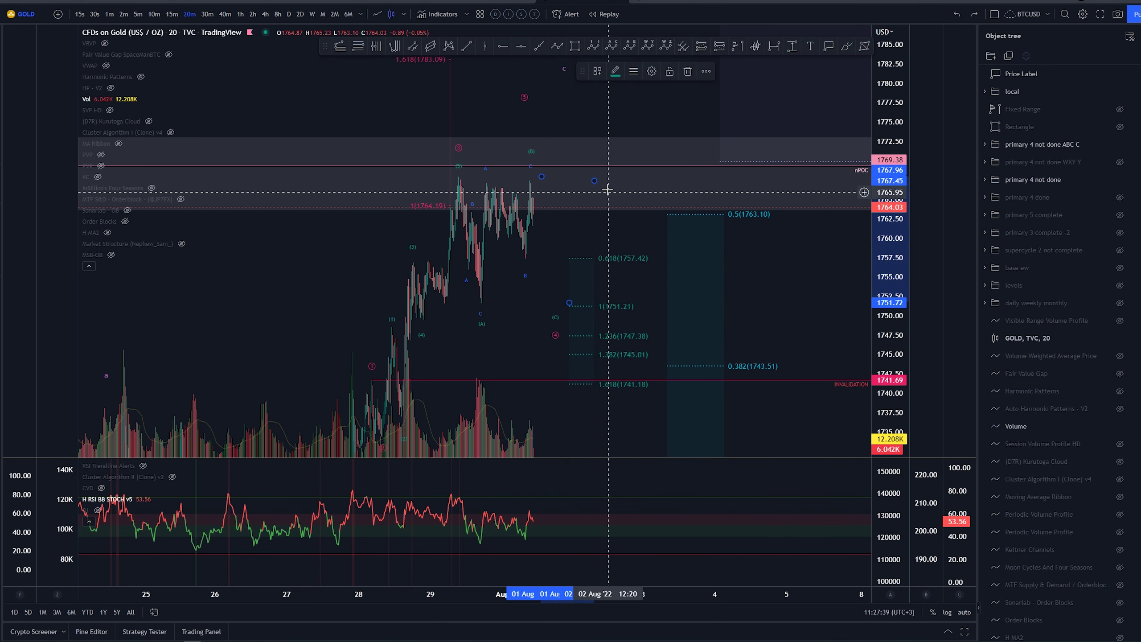
{"action": "left_click_drag", "start_coordinate": [595, 181], "coordinate": [596, 145]}
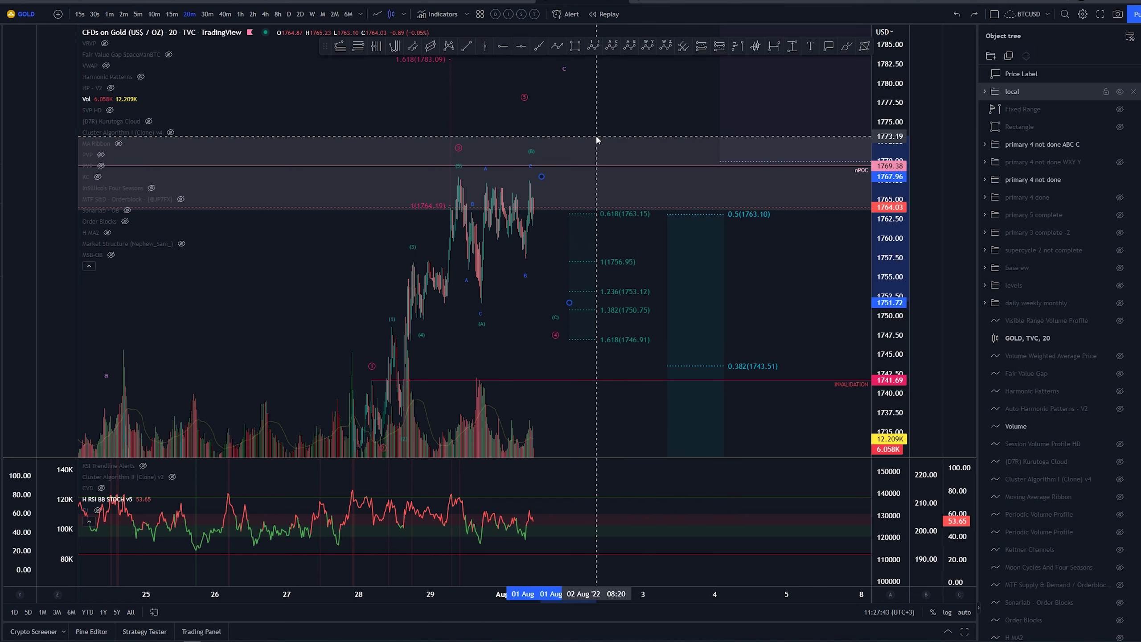
{"action": "left_click_drag", "start_coordinate": [596, 137], "coordinate": [596, 138]}
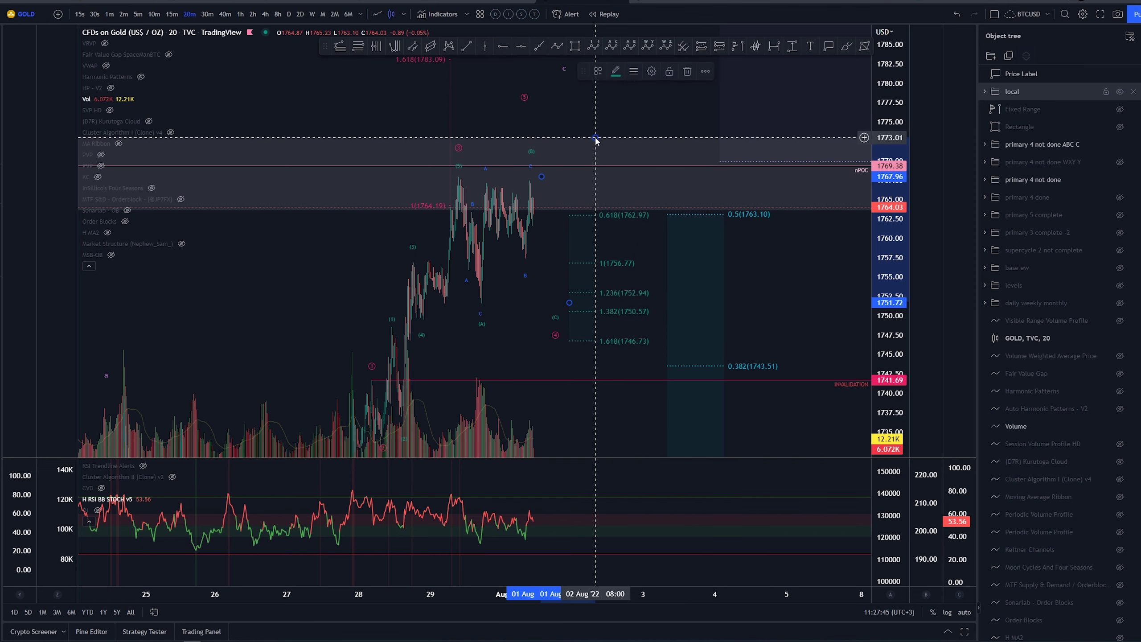
{"action": "key", "text": "ctrl+z"}
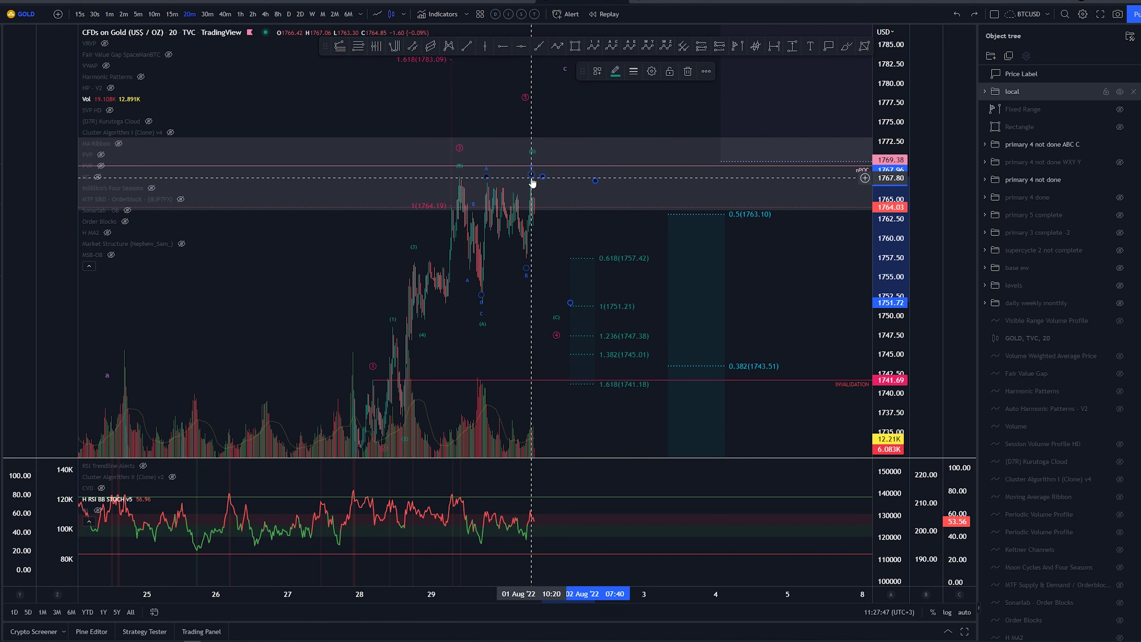
{"action": "left_click", "coordinate": [614, 247]}
Step: Box the 1 to 1.382 levels of the green Fib extension with a Brush stroke
{"action": "scroll", "coordinate": [534, 306], "scroll_direction": "up", "scroll_amount": 4}
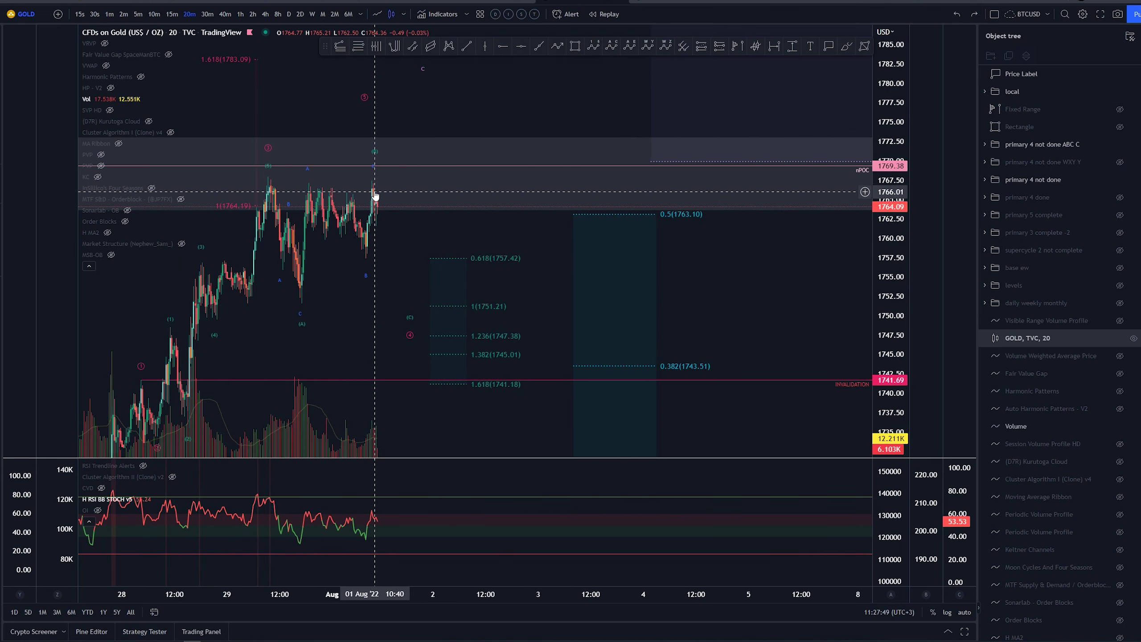
{"action": "left_click", "coordinate": [846, 46]}
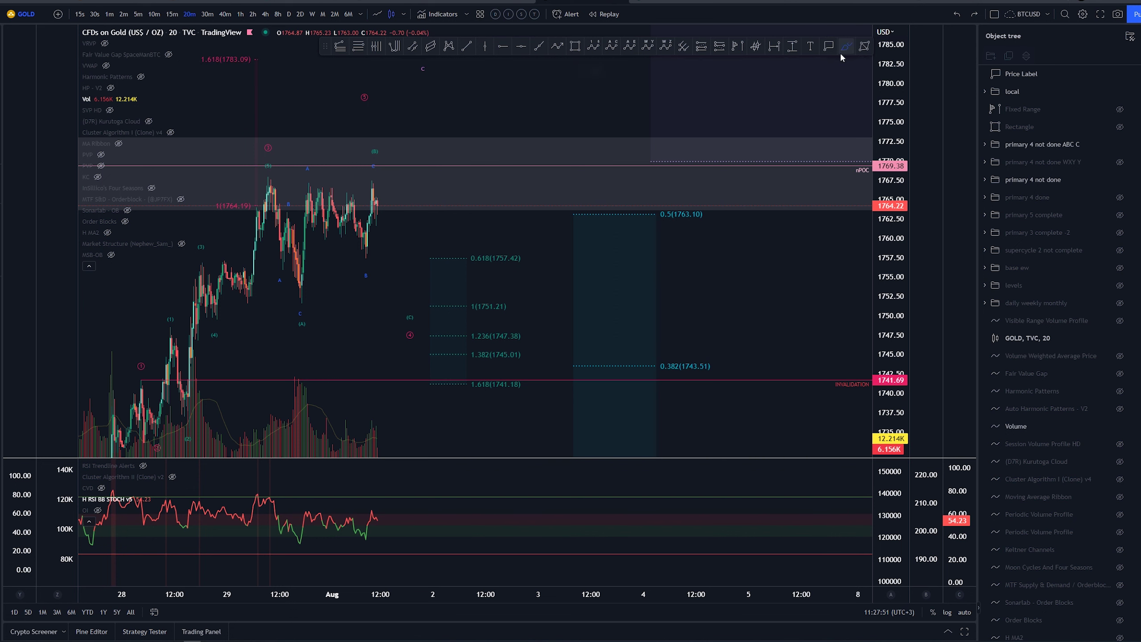
{"action": "left_click", "coordinate": [506, 302]}
{"action": "mouse_move", "coordinate": [505, 302]}
{"action": "left_mouse_down"}
{"action": "mouse_move", "coordinate": [418, 306]}
{"action": "mouse_move", "coordinate": [498, 360]}
{"action": "mouse_move", "coordinate": [512, 322]}
{"action": "mouse_move", "coordinate": [470, 306]}
{"action": "left_mouse_up"}
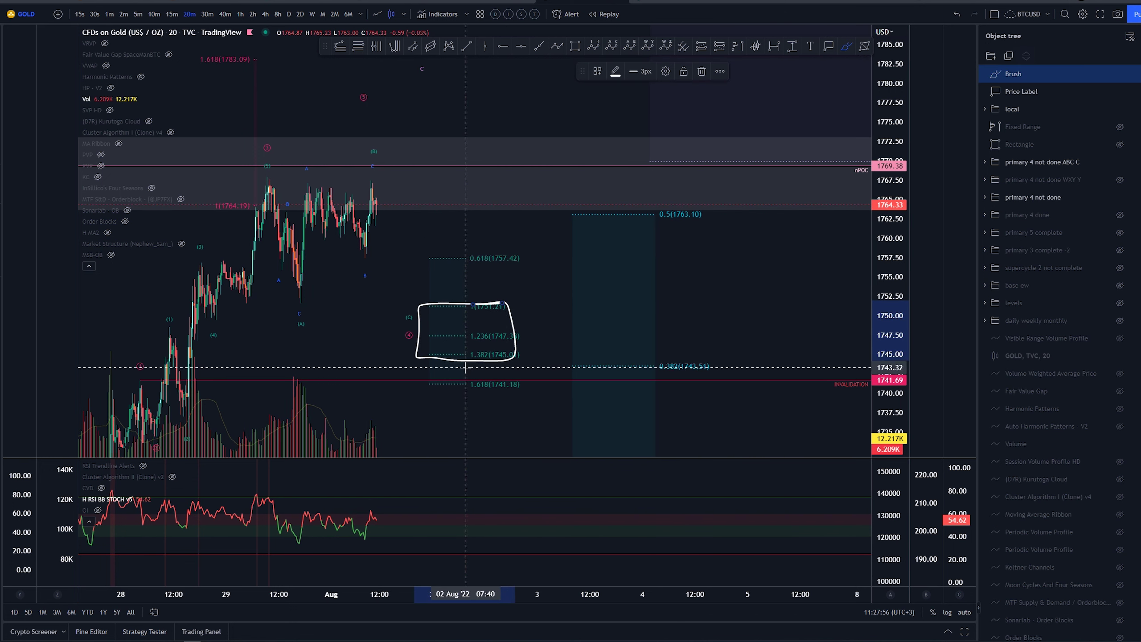
Step: Circle the pink 5 label with a Brush stroke, undo it, and move the label's anchor to about 1779 on 2 August
{"action": "scroll", "coordinate": [389, 332], "scroll_direction": "down", "scroll_amount": 4}
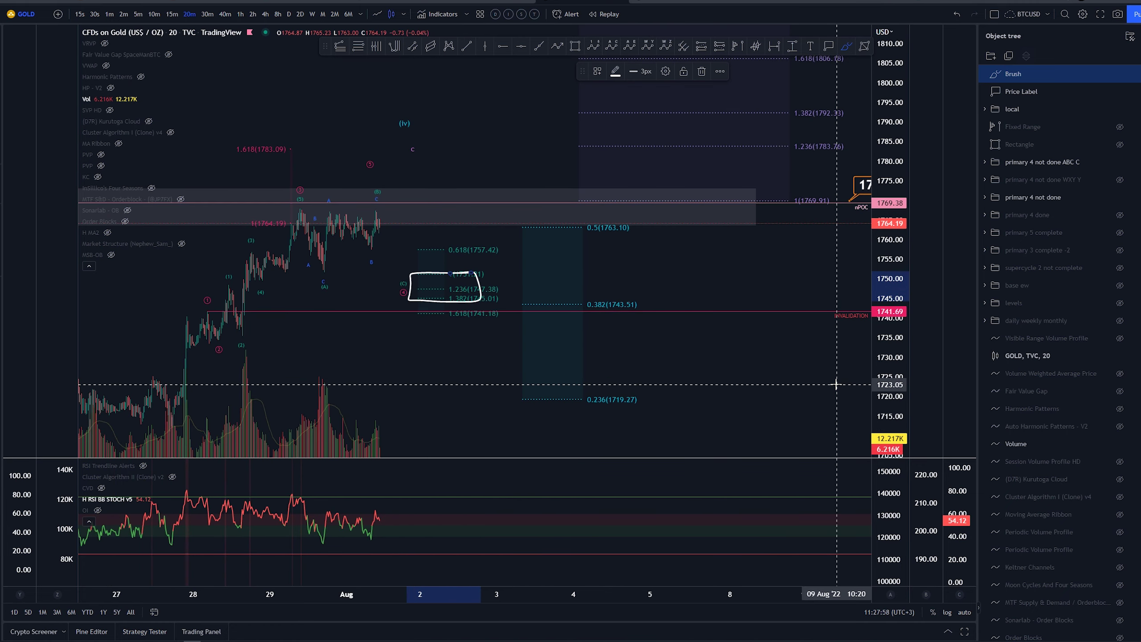
{"action": "mouse_move", "coordinate": [451, 275]}
{"action": "left_mouse_down"}
{"action": "mouse_move", "coordinate": [476, 199]}
{"action": "mouse_move", "coordinate": [454, 224]}
{"action": "left_mouse_up"}
{"action": "key", "text": "ctrl+z"}
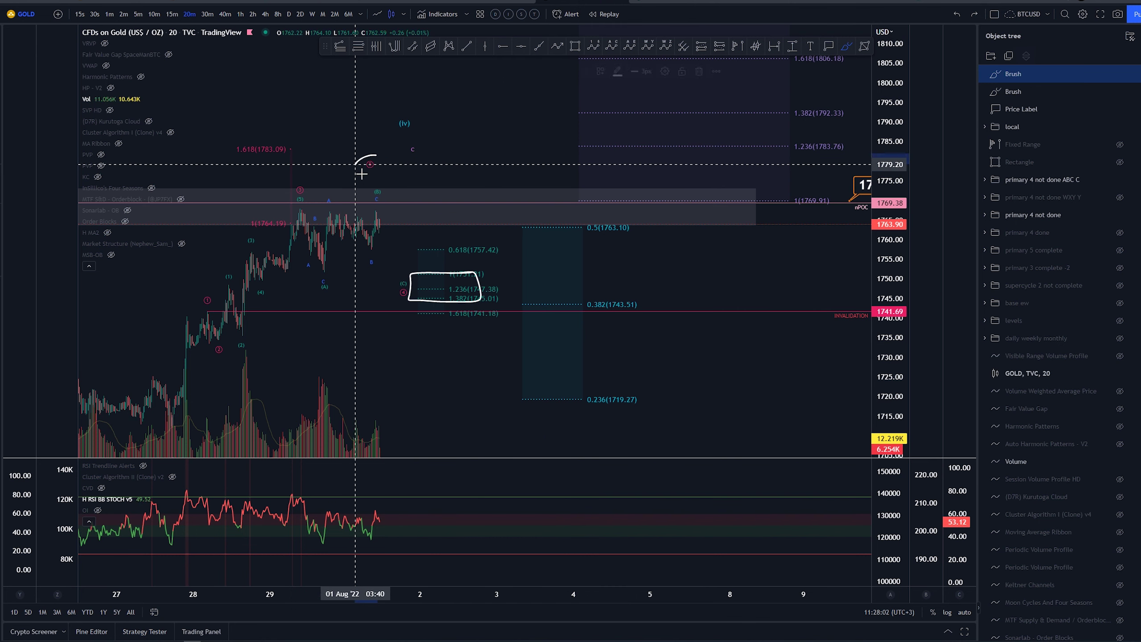
{"action": "left_click_drag", "start_coordinate": [371, 169], "coordinate": [462, 165]}
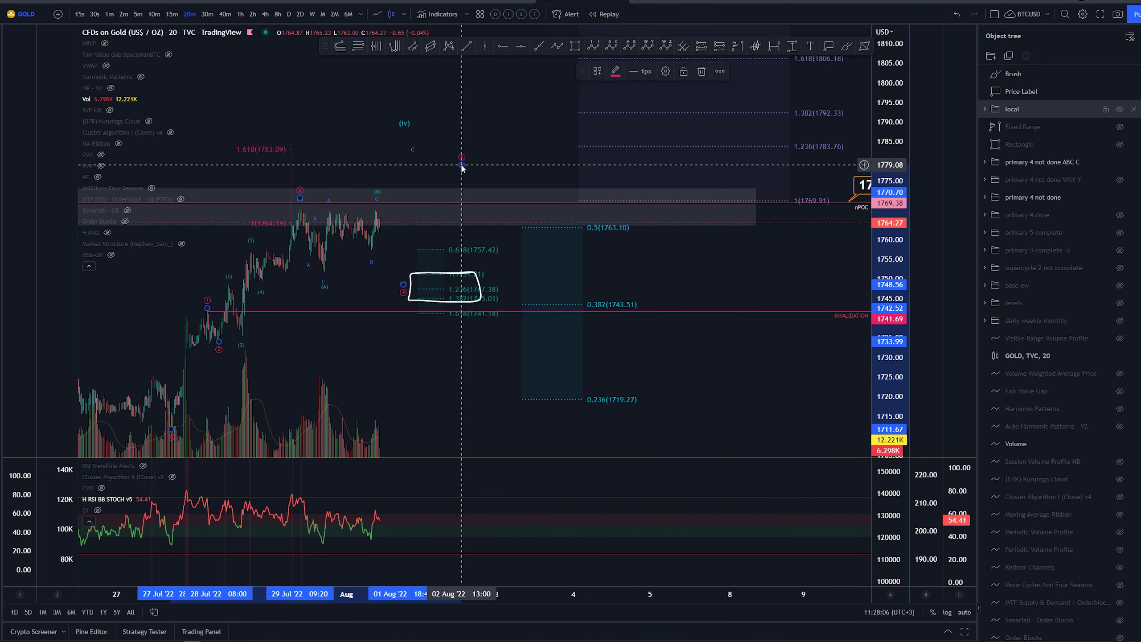
Step: Remove the white Brush box around the green Fib extension levels
{"action": "scroll", "coordinate": [539, 158], "scroll_direction": "down", "scroll_amount": 4}
{"action": "left_click_drag", "start_coordinate": [569, 157], "coordinate": [644, 127]}
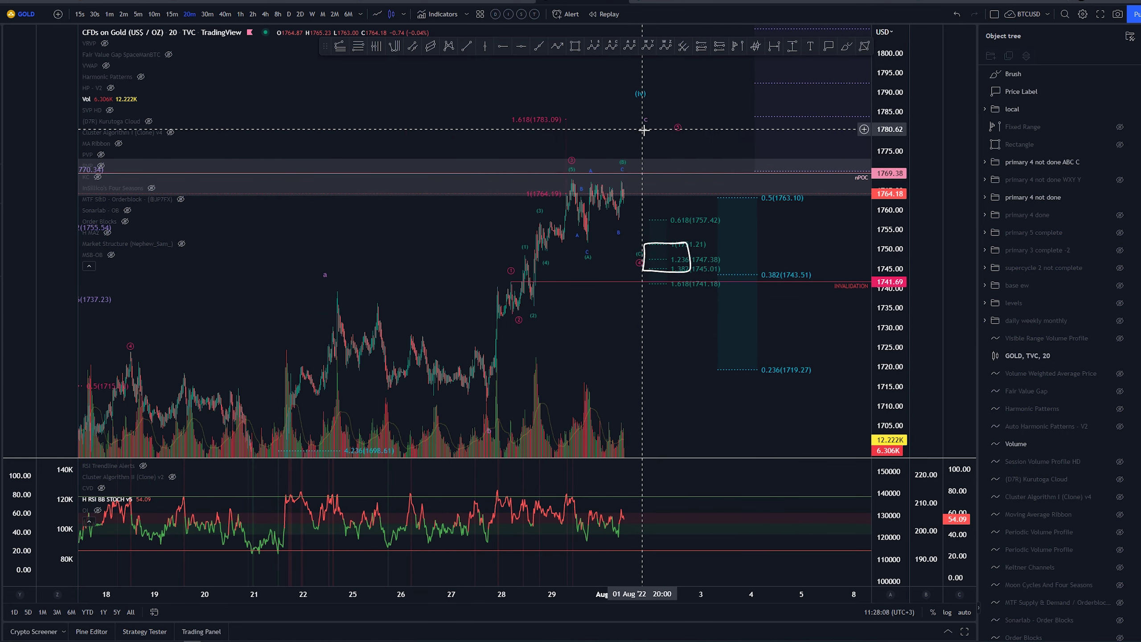
{"action": "left_click_drag", "start_coordinate": [631, 363], "coordinate": [557, 353]}
{"action": "left_click", "coordinate": [588, 230]}
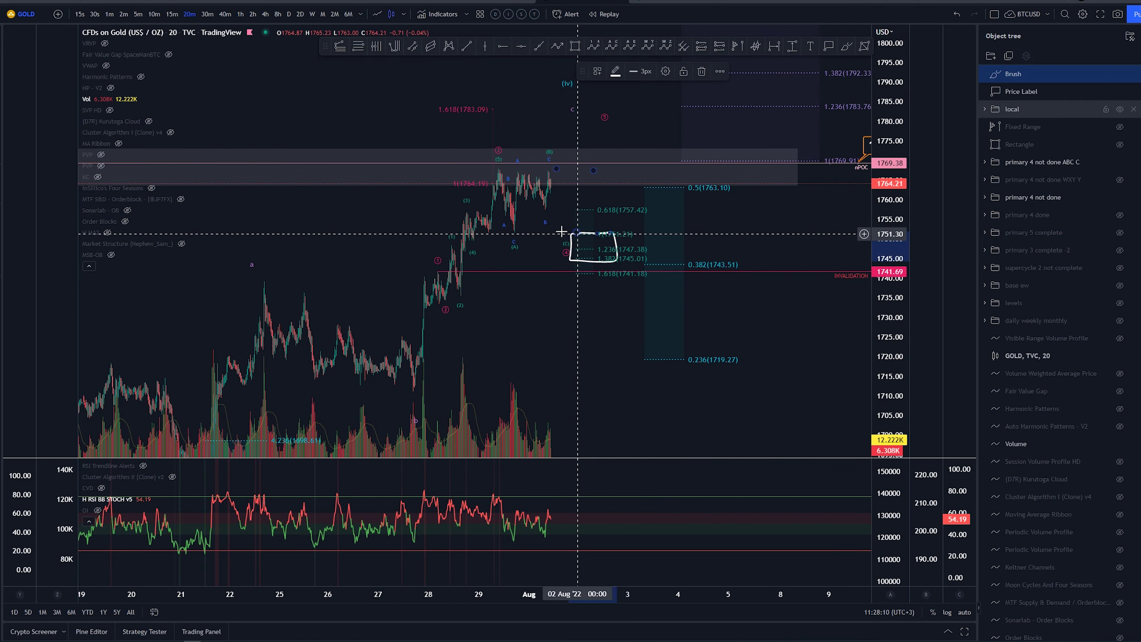
{"action": "key", "text": "Delete"}
{"action": "left_click", "coordinate": [579, 234]}
{"action": "key", "text": "Escape"}
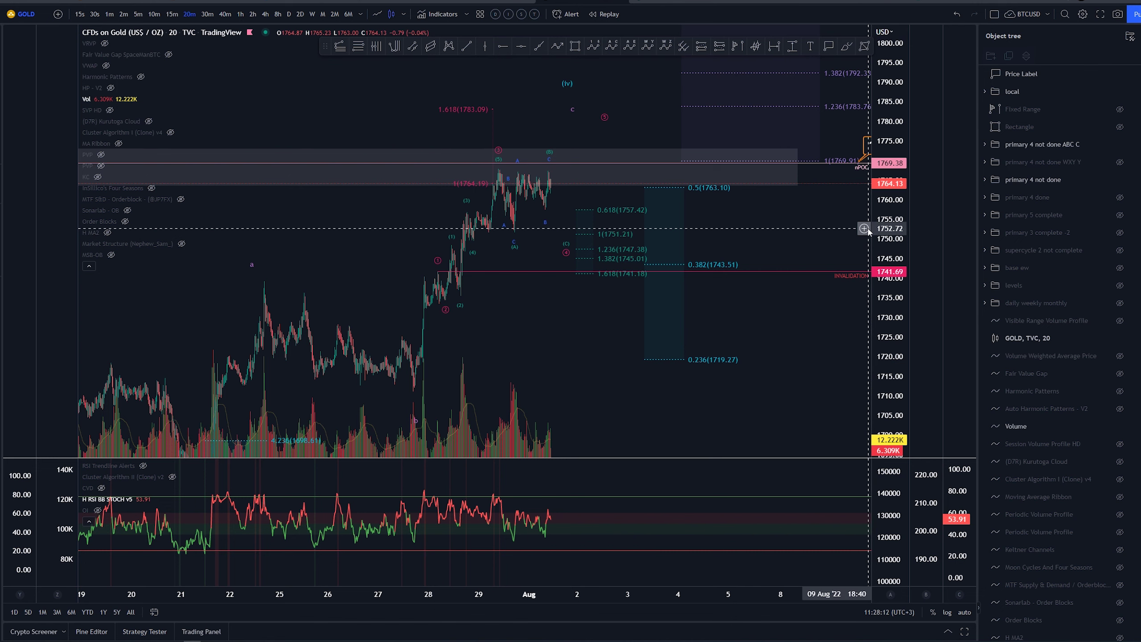
Step: Add price alerts for gold at about 1752 and 1767.7
{"action": "left_click", "coordinate": [867, 232]}
{"action": "left_click", "coordinate": [685, 232]}
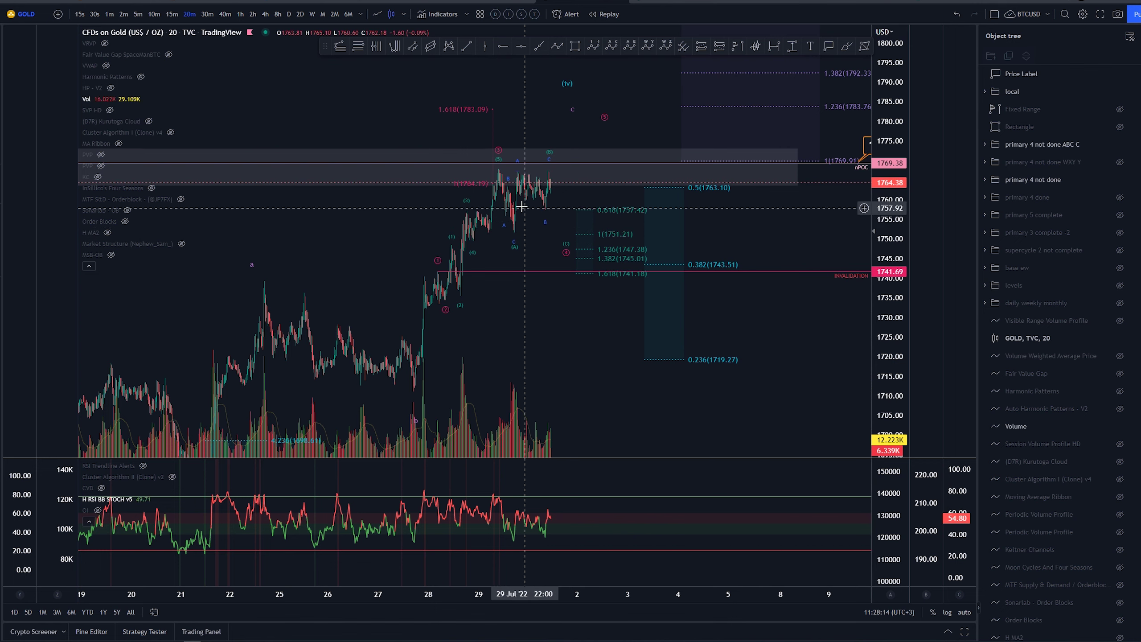
{"action": "scroll", "coordinate": [547, 208], "scroll_direction": "up", "scroll_amount": 3}
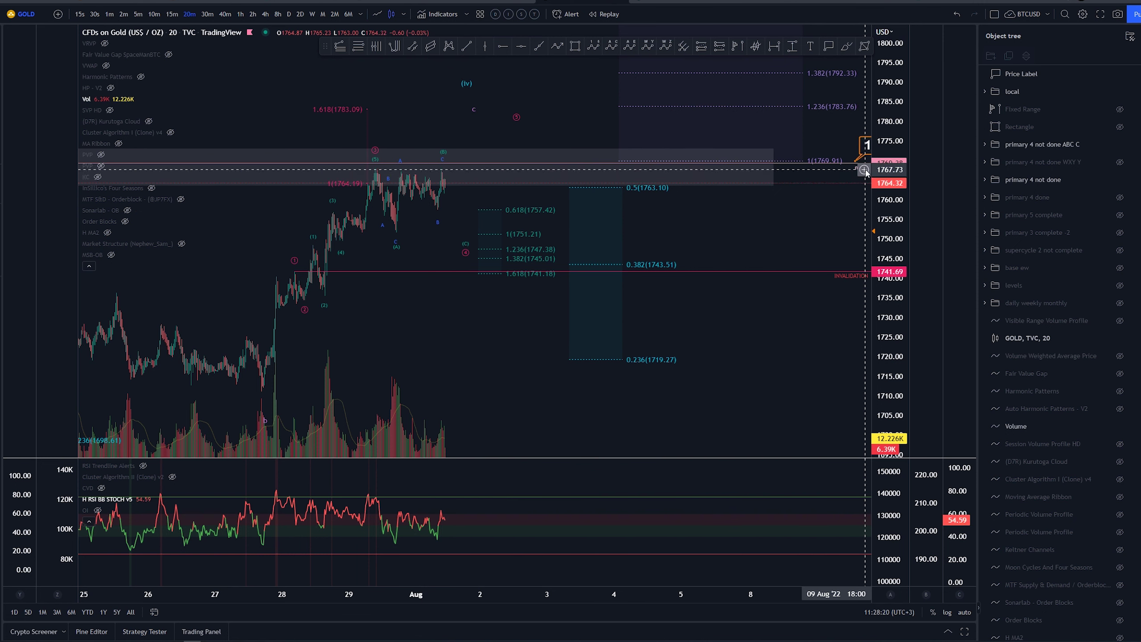
{"action": "left_click", "coordinate": [864, 171]}
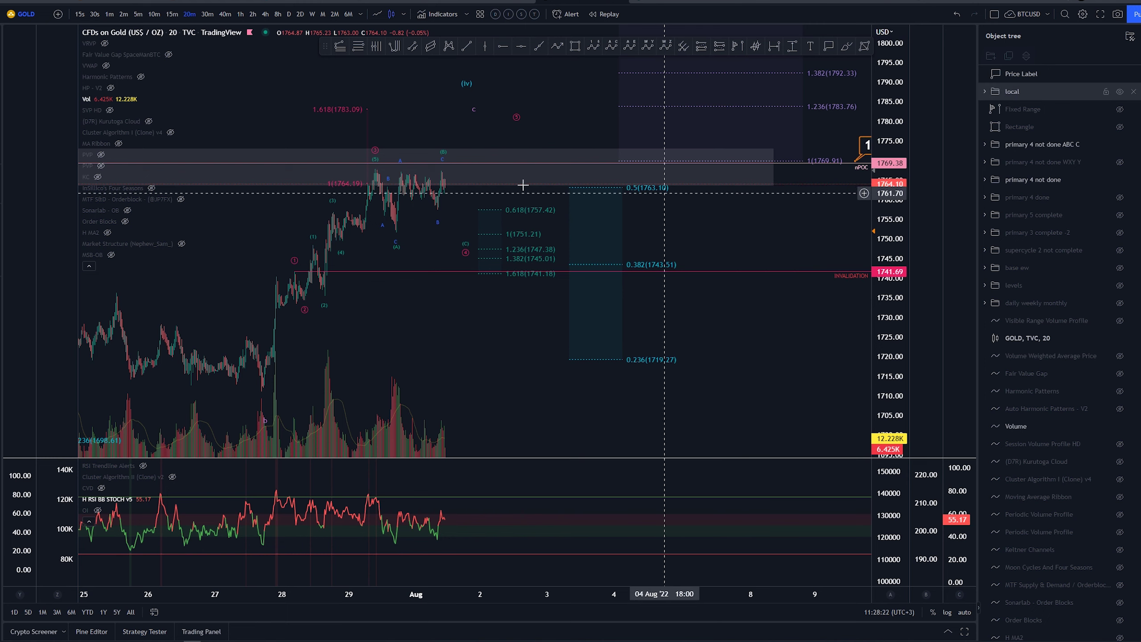
Step: Sketch a rising Brush path from the blue B low to about 1778, move the blue C label to 1775.77, and undo both
{"action": "left_click", "coordinate": [847, 46]}
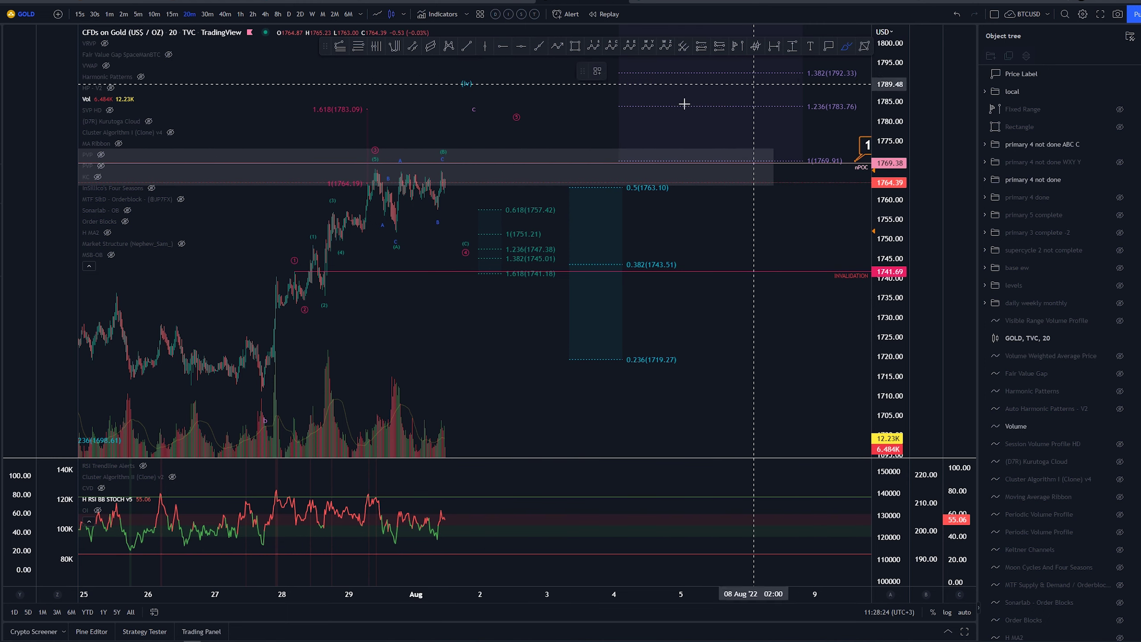
{"action": "mouse_move", "coordinate": [438, 207]}
{"action": "left_mouse_down"}
{"action": "mouse_move", "coordinate": [481, 103]}
{"action": "mouse_move", "coordinate": [489, 110]}
{"action": "left_mouse_up"}
{"action": "key", "text": "ctrl+z"}
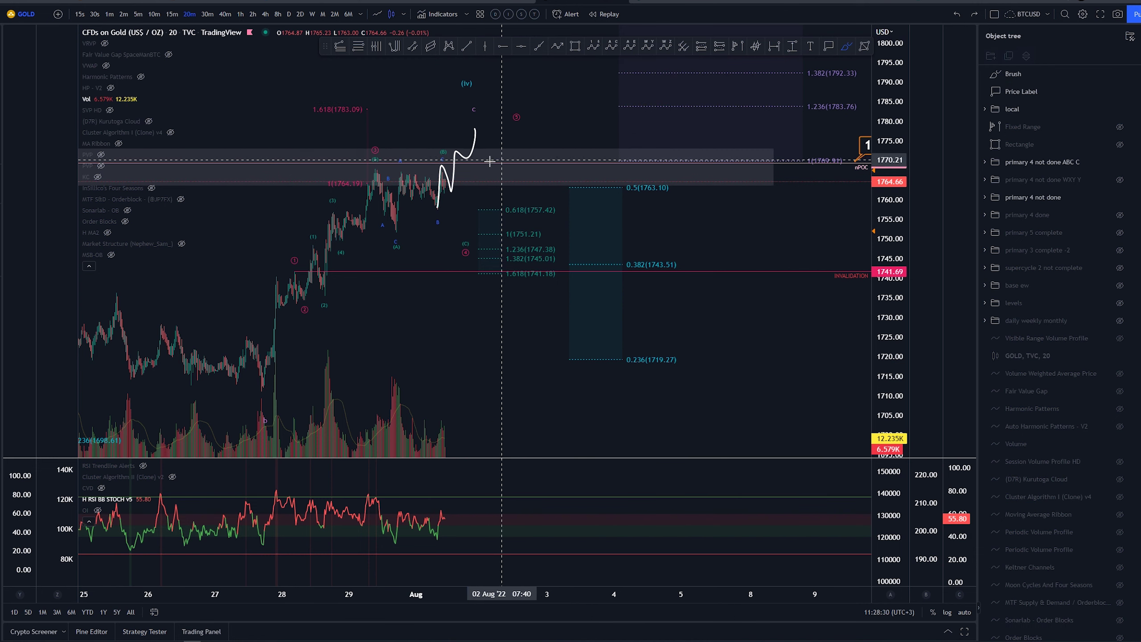
{"action": "key", "text": "Escape"}
{"action": "mouse_move", "coordinate": [444, 157]}
{"action": "left_mouse_down"}
{"action": "mouse_move", "coordinate": [484, 130]}
{"action": "mouse_move", "coordinate": [472, 139]}
{"action": "left_mouse_up"}
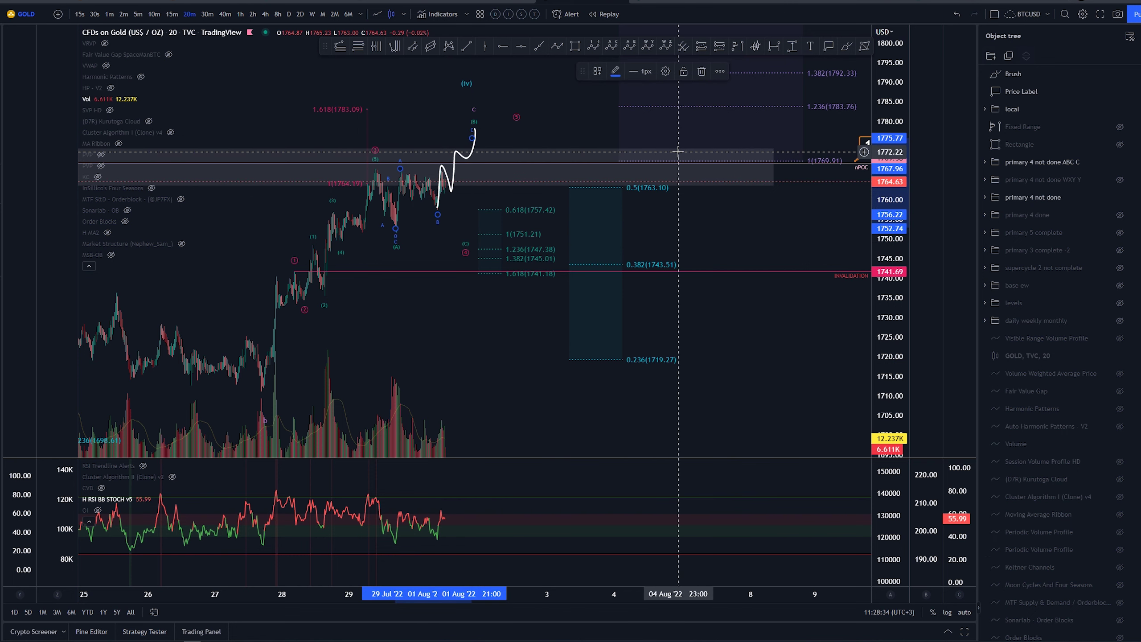
{"action": "key", "text": "ctrl+z"}
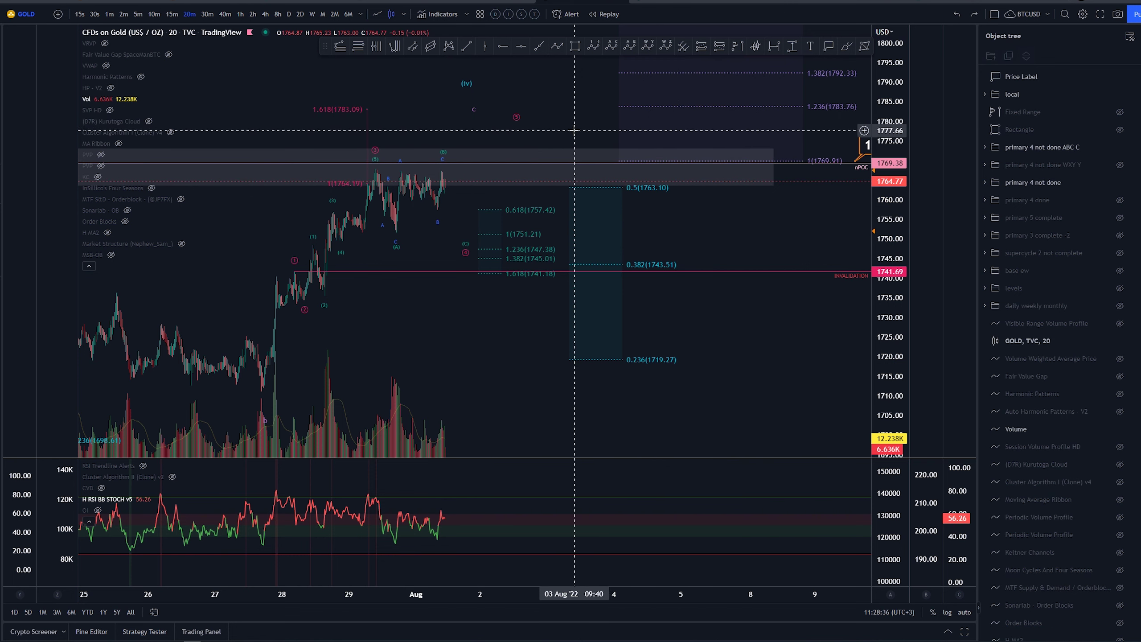